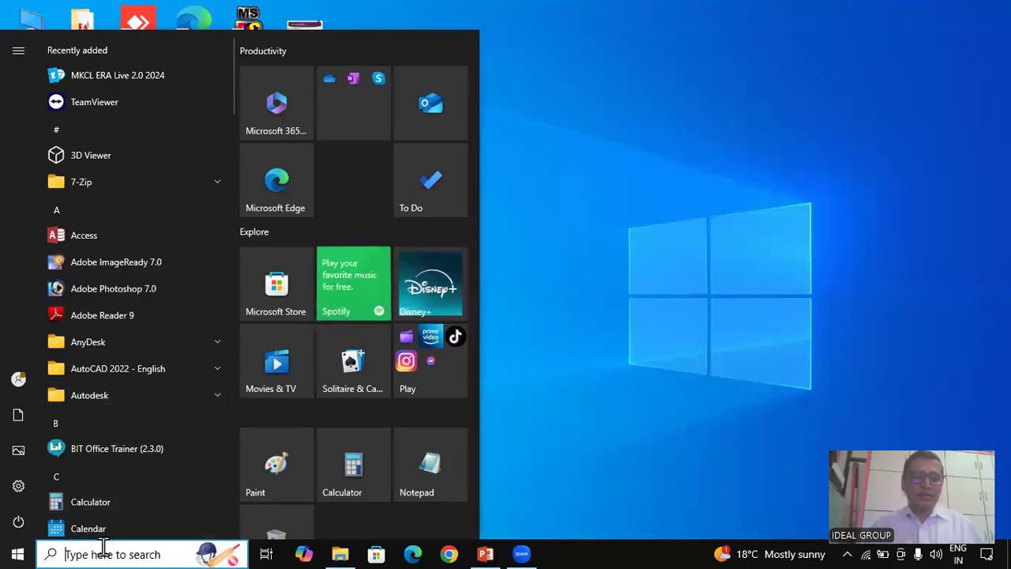
# Search the Start menu for 'word' and launch Microsoft Word
pyautogui.write('wo')
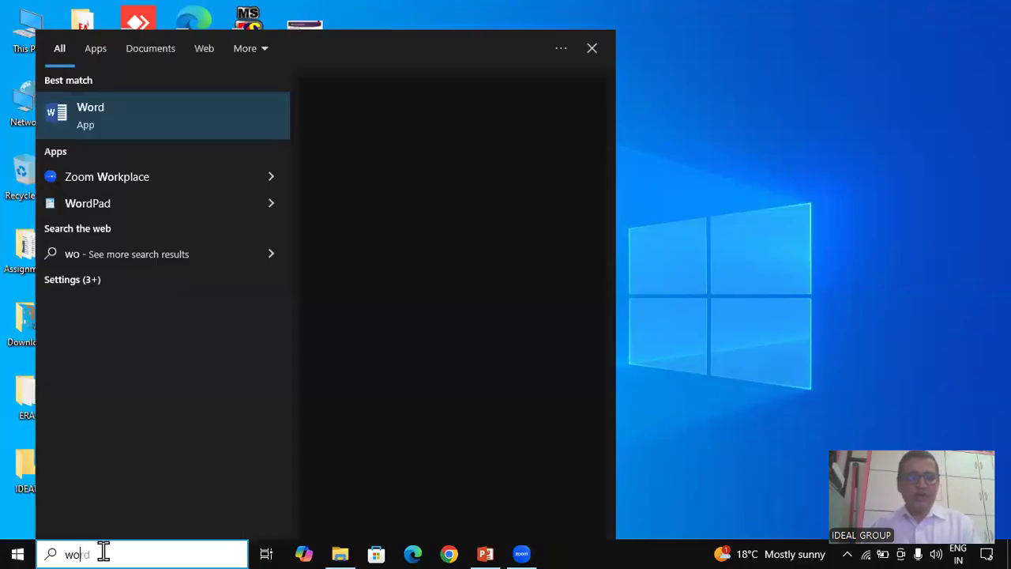
pyautogui.write('rd')
pyautogui.click(136, 117)
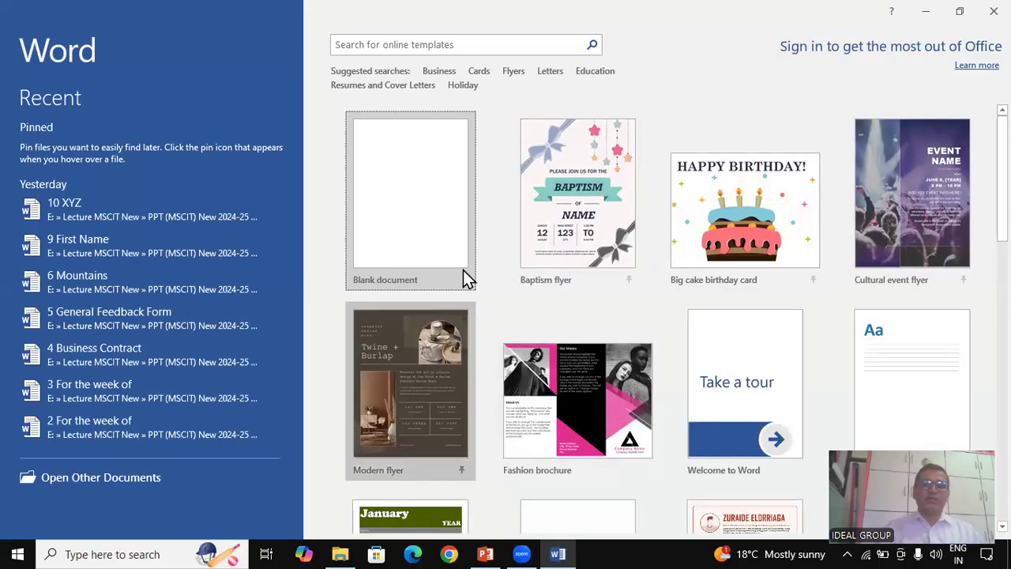
# Open a new blank document, Document1, from the Word start screen
pyautogui.click(403, 282)
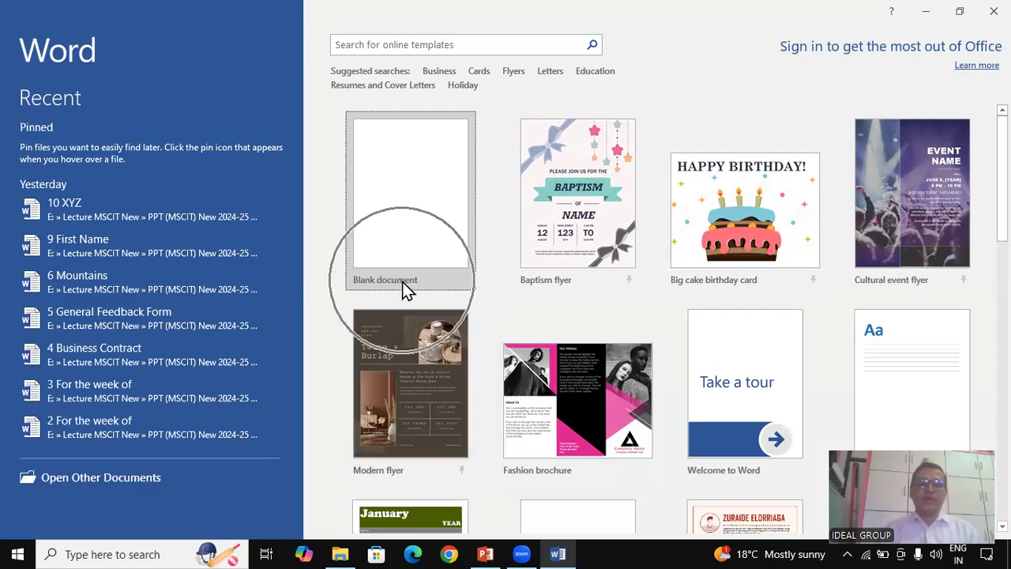
pyautogui.click(397, 179)
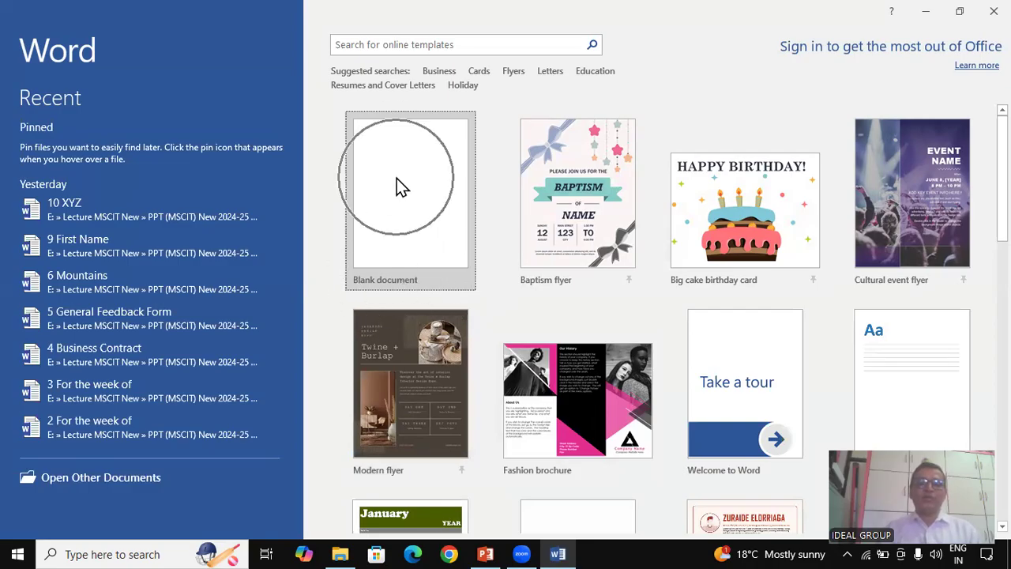
pyautogui.click(397, 178)
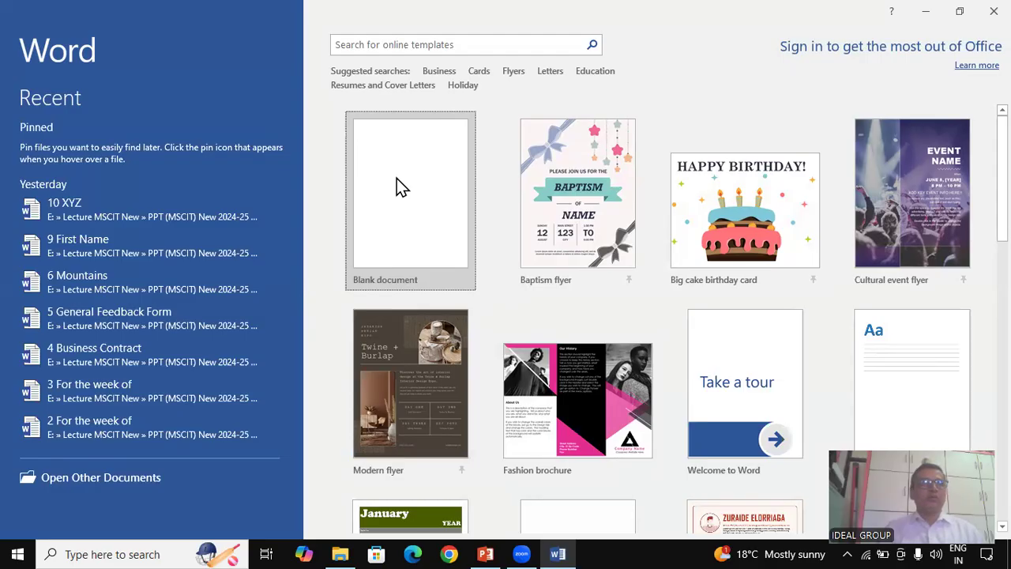
pyautogui.click(399, 187)
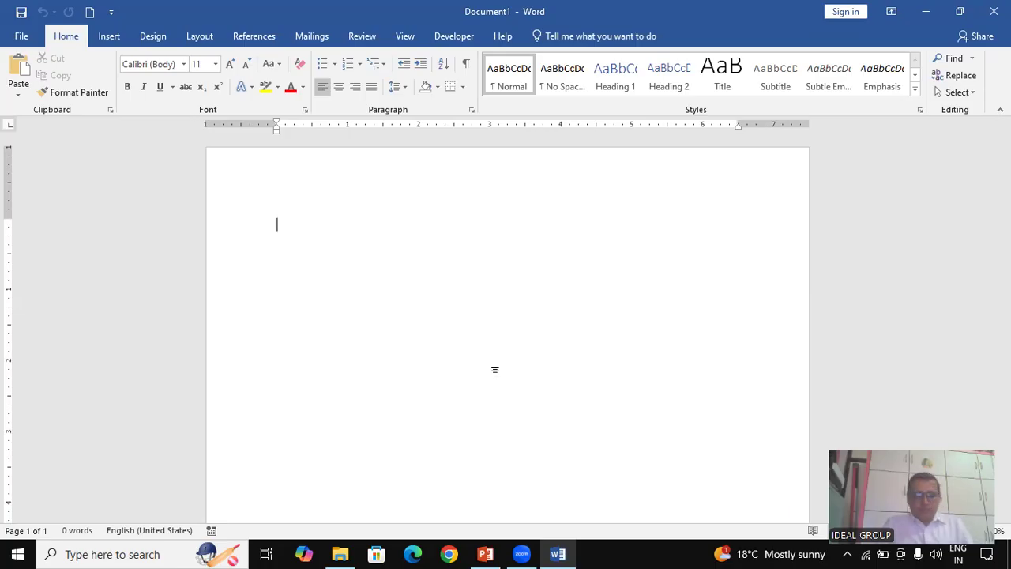
# Type 'Enter the following transaction in the journal of Memory electronics and your name, ambad, Nashik, M'
pyautogui.write('E')
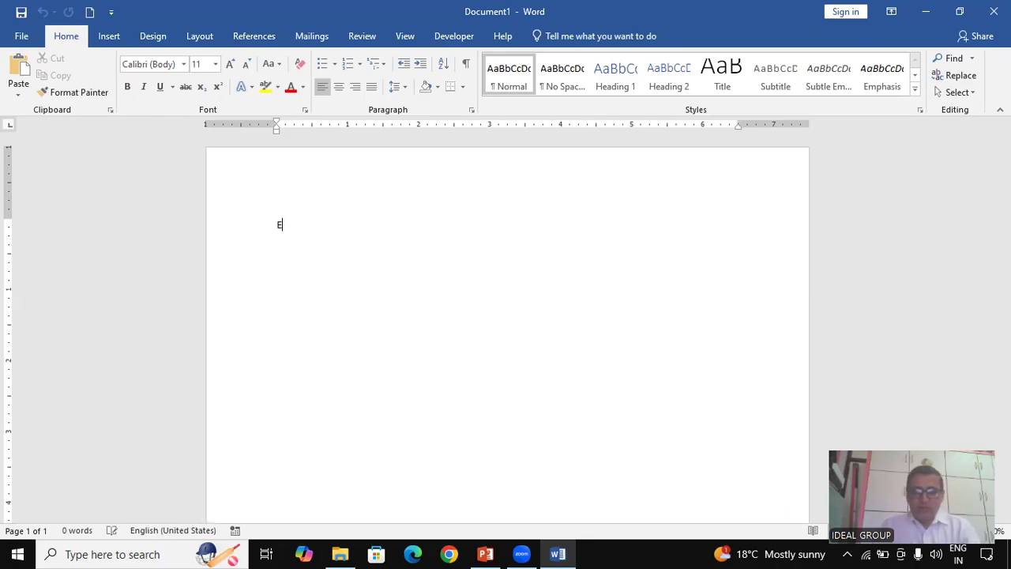
pyautogui.write('nter the fo')
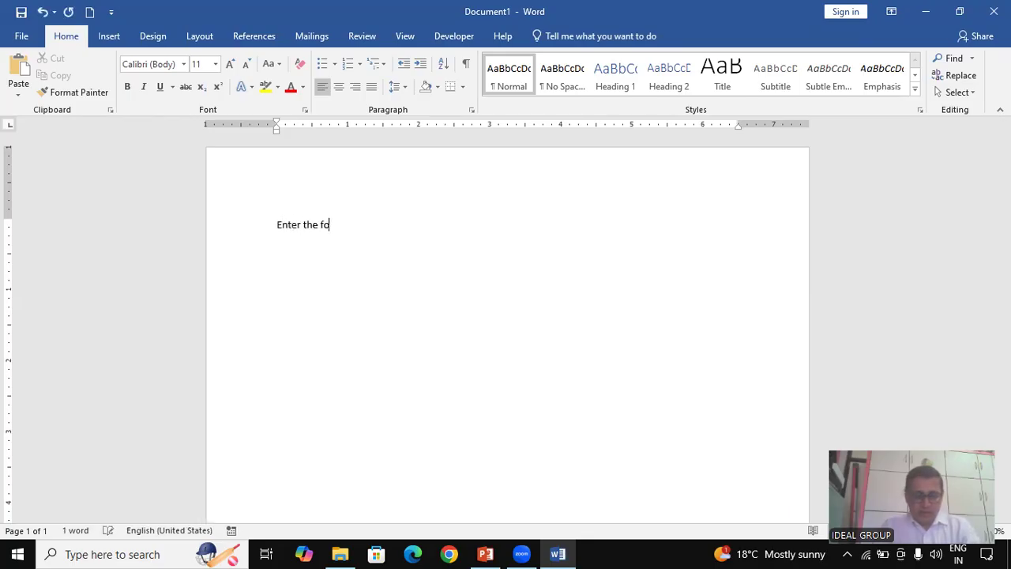
pyautogui.write('ll')
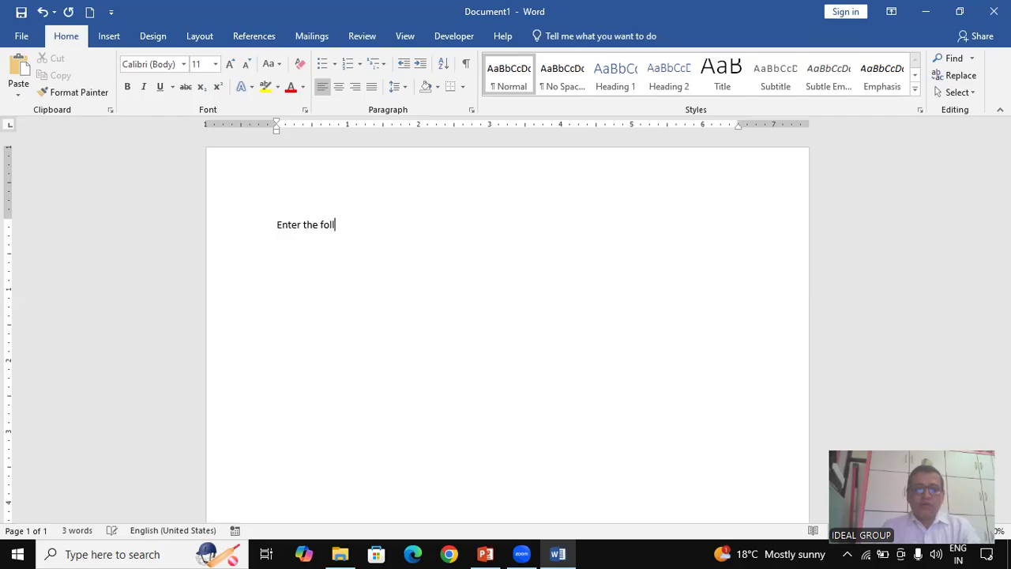
pyautogui.write('owing tran')
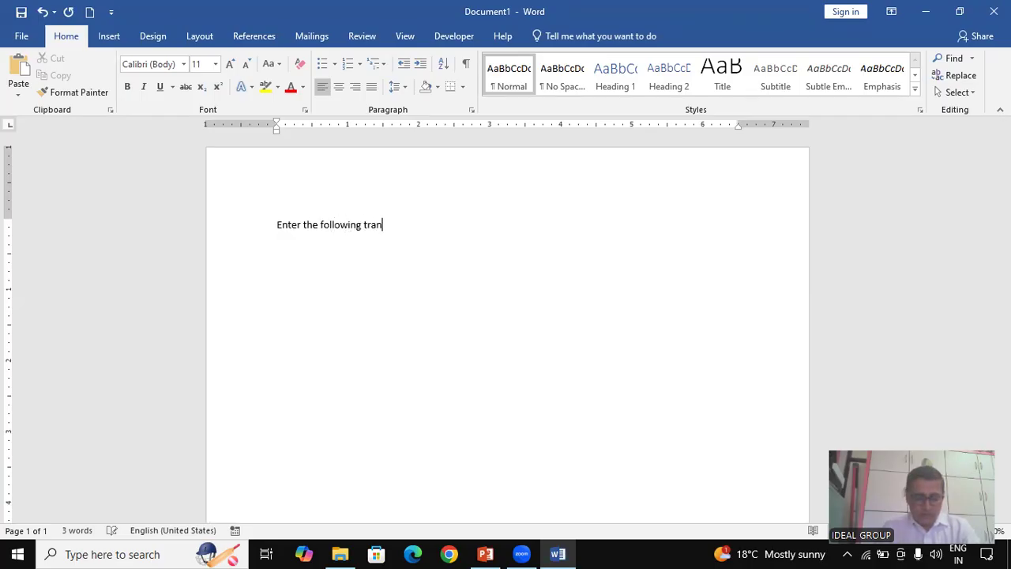
pyautogui.write('saction ')
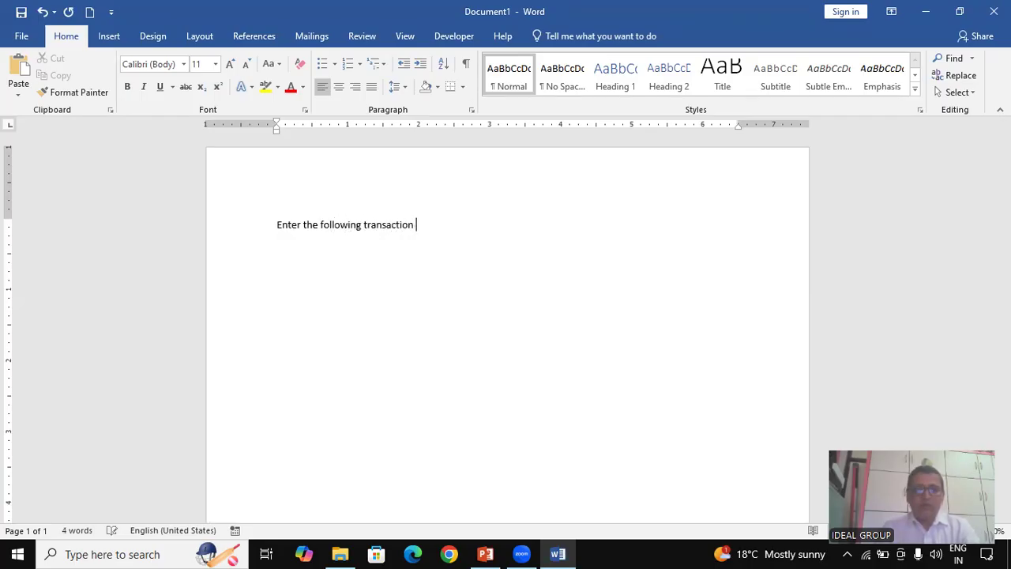
pyautogui.write('in the jour')
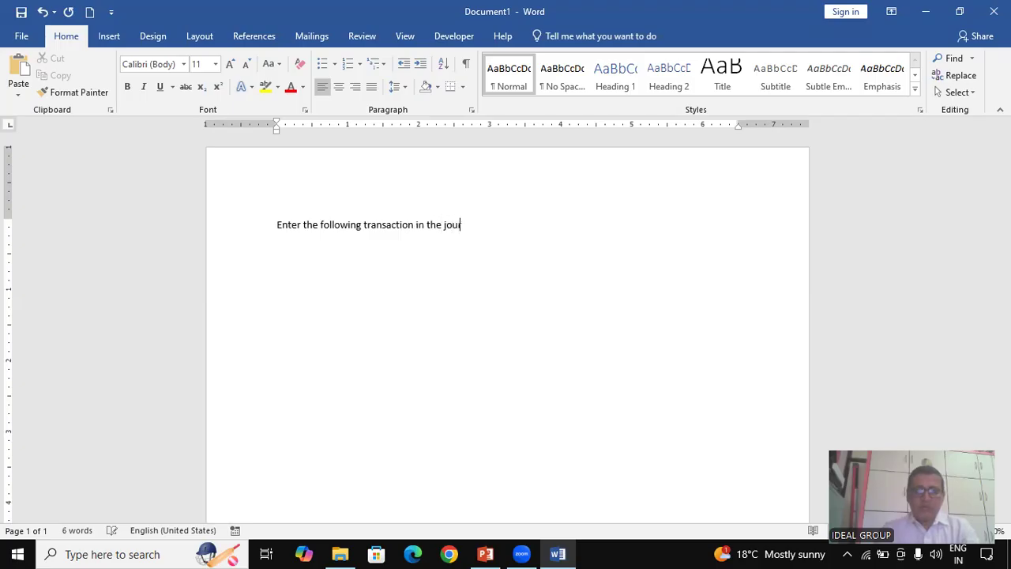
pyautogui.write('nal of M')
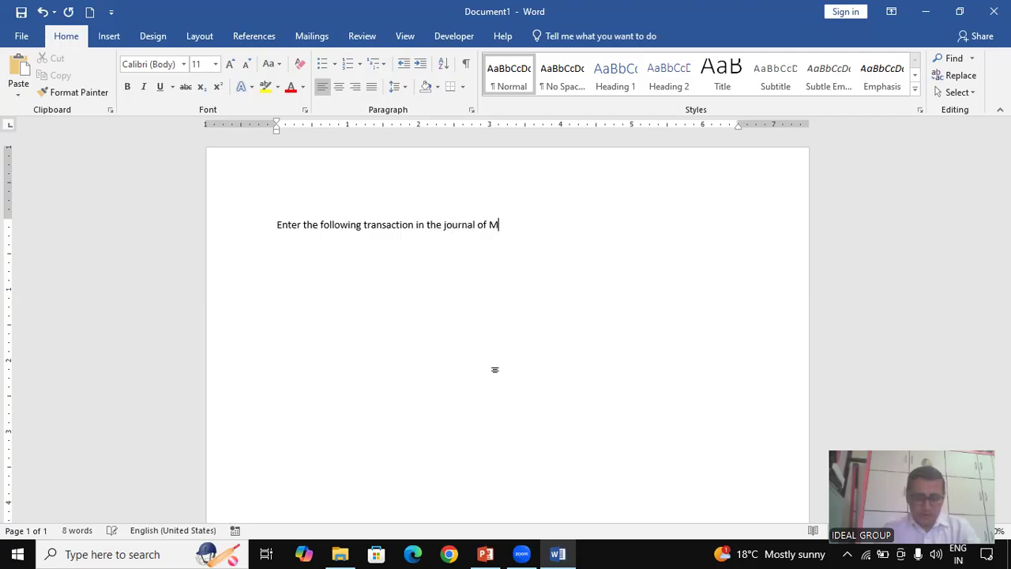
pyautogui.write('emory electronics')
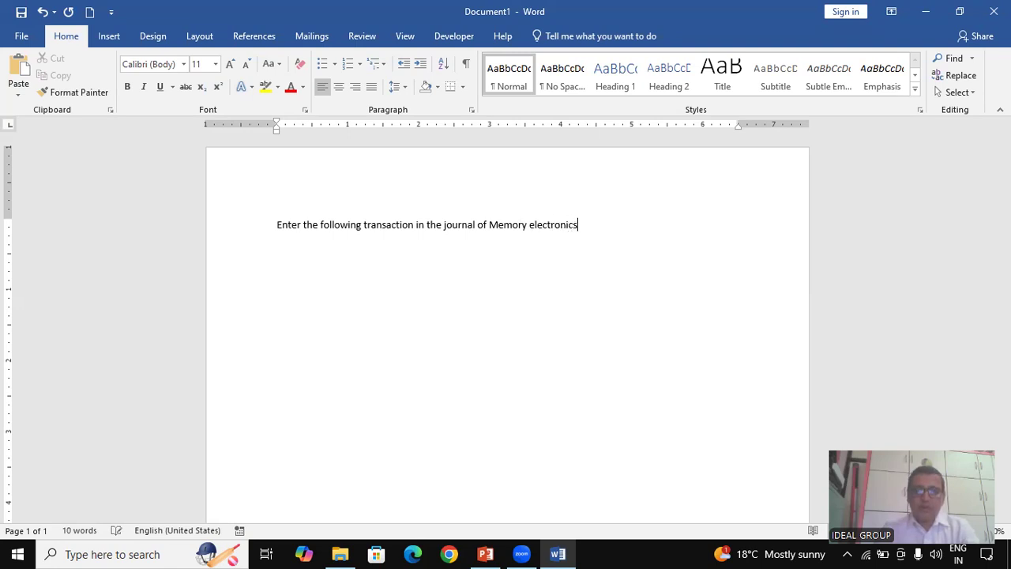
pyautogui.write(' and y')
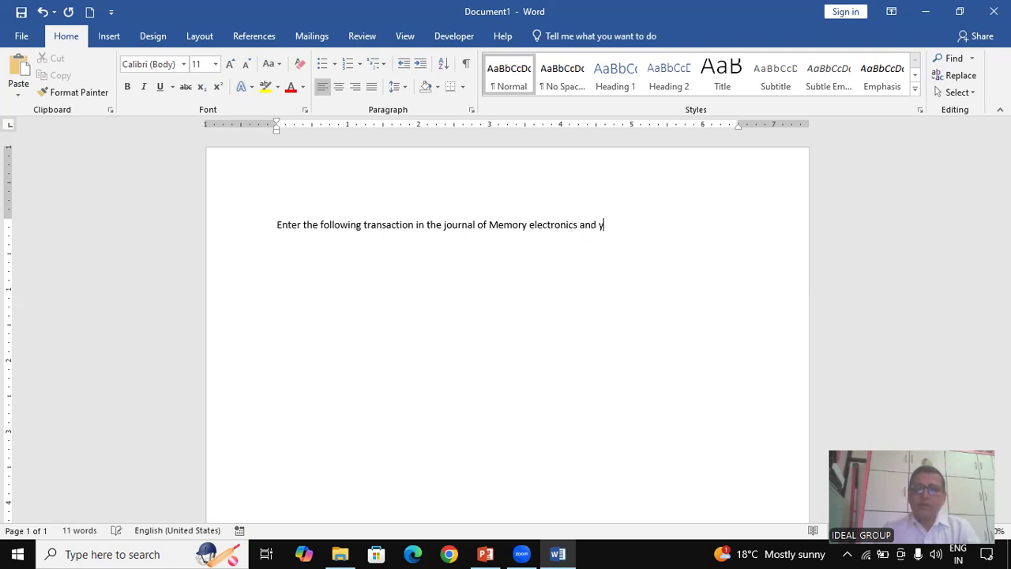
pyautogui.write('our ame,')
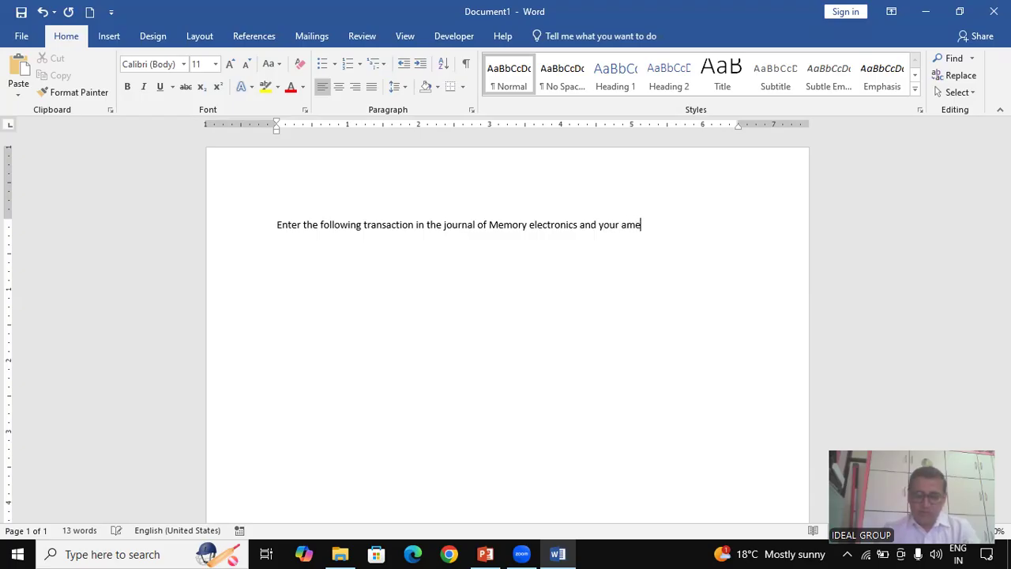
pyautogui.press('BackSpace')
pyautogui.press('BackSpace')
pyautogui.press('BackSpace')
pyautogui.press('BackSpace')
pyautogui.press('BackSpace')
pyautogui.write('name')
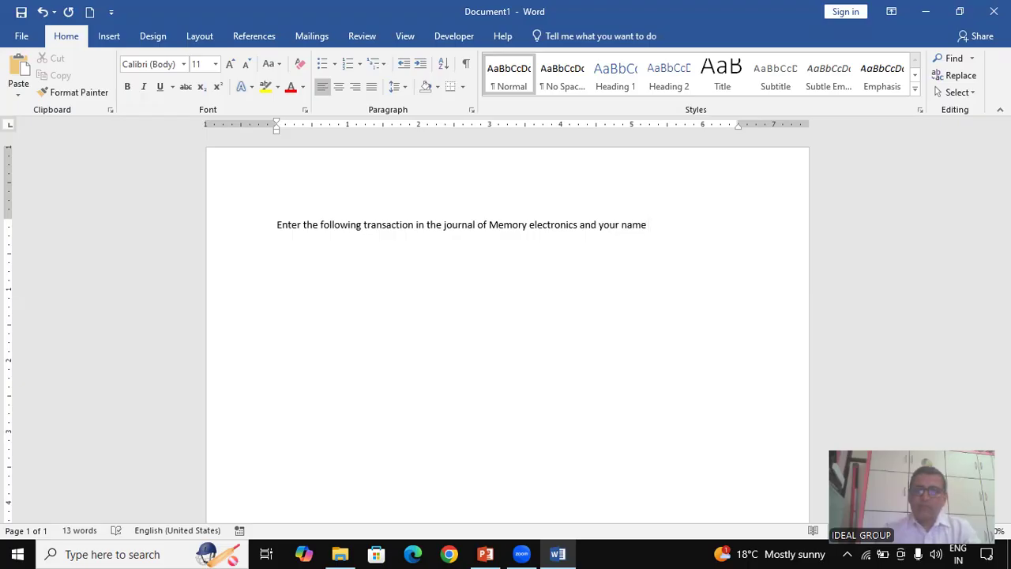
pyautogui.write(', ambad, N')
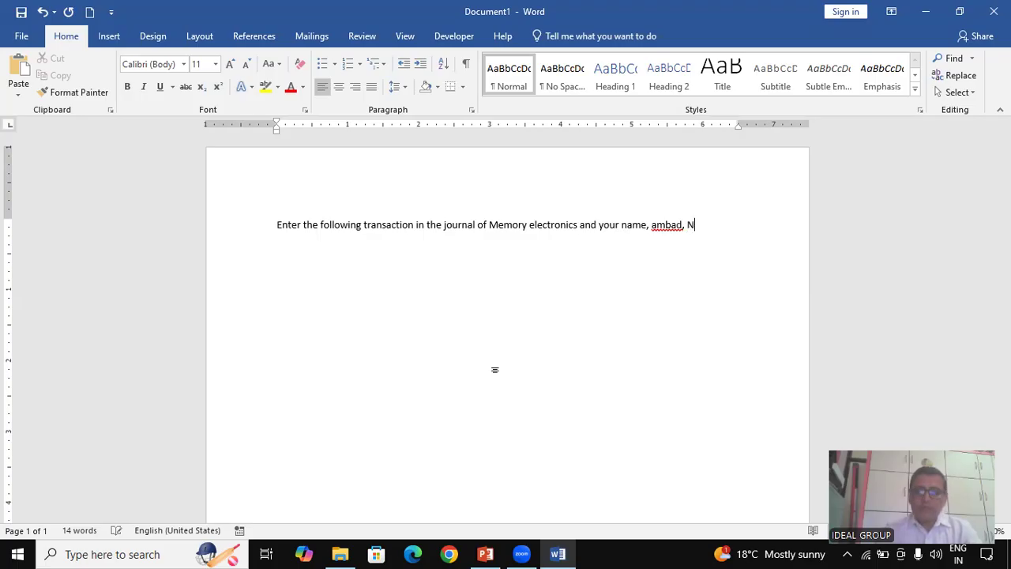
pyautogui.write('ashik, M')
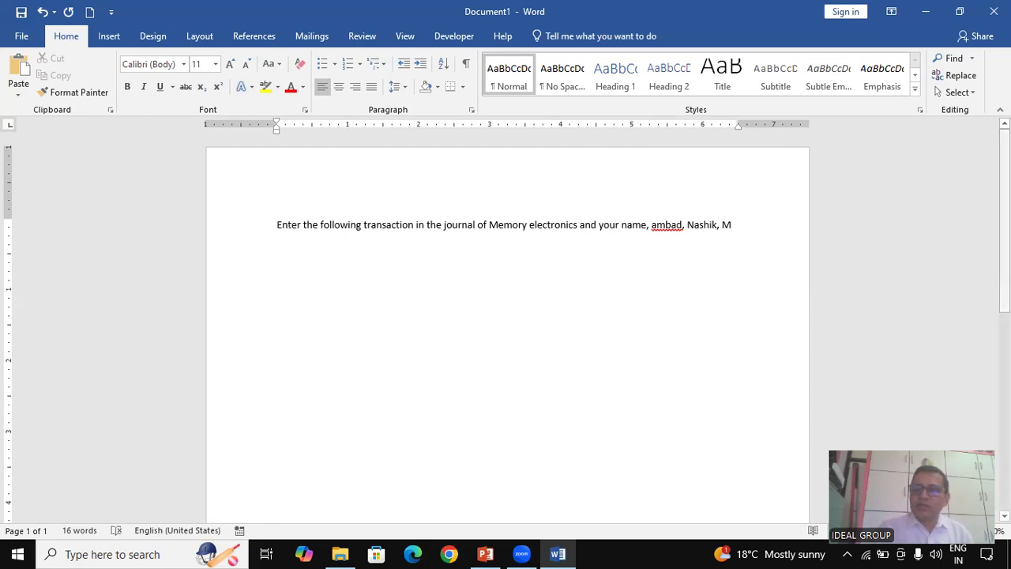
pyautogui.scroll(-1, 721, 238)
# Complete the first line so it ends with 'Nashik, Maharashtra'
pyautogui.scroll(-2, 506, 316)
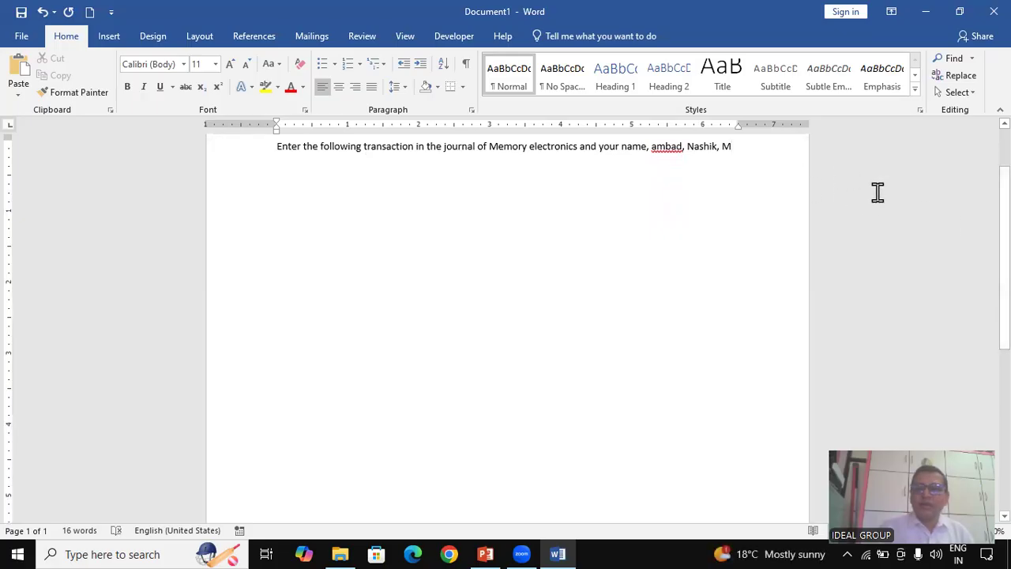
pyautogui.write('ah')
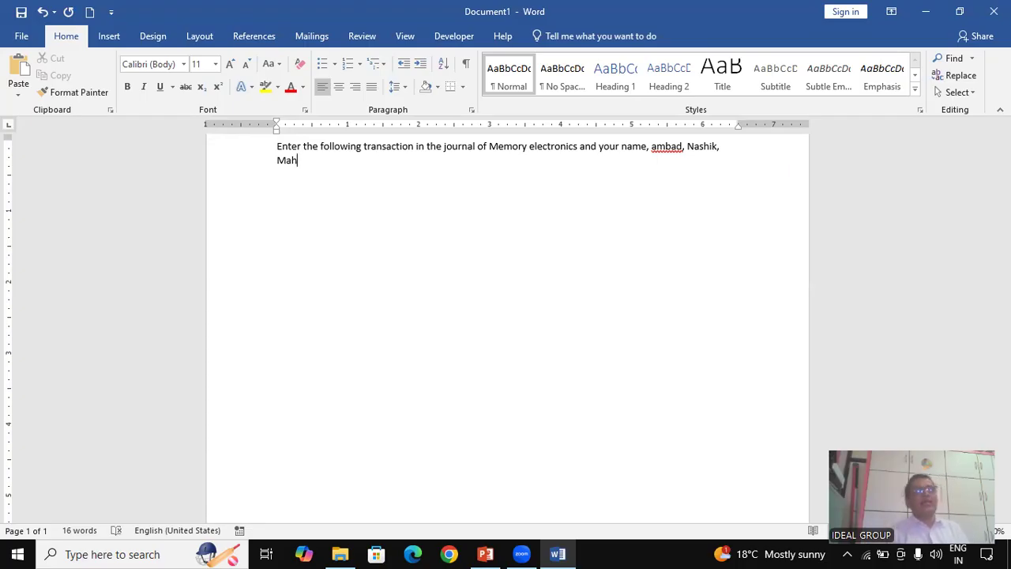
pyautogui.write('arashtra')
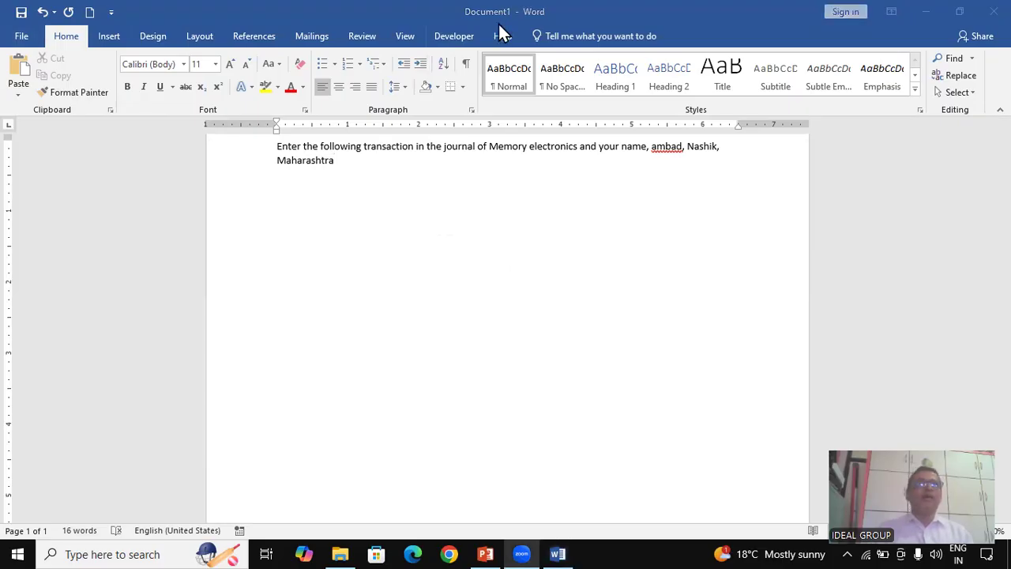
# Bring up the Save As dialog through File > Save As > Browse
pyautogui.click(22, 37)
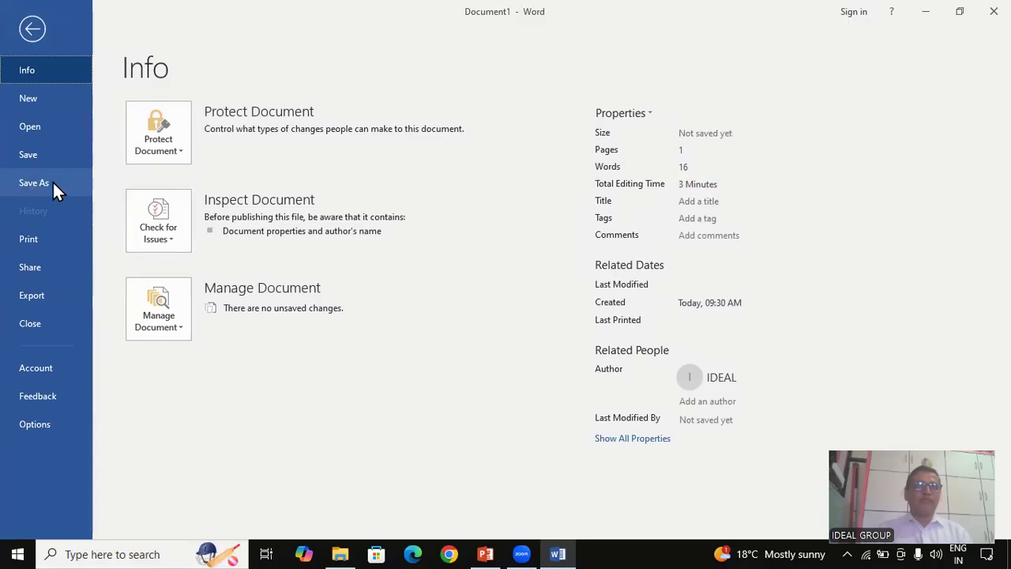
pyautogui.click(47, 161)
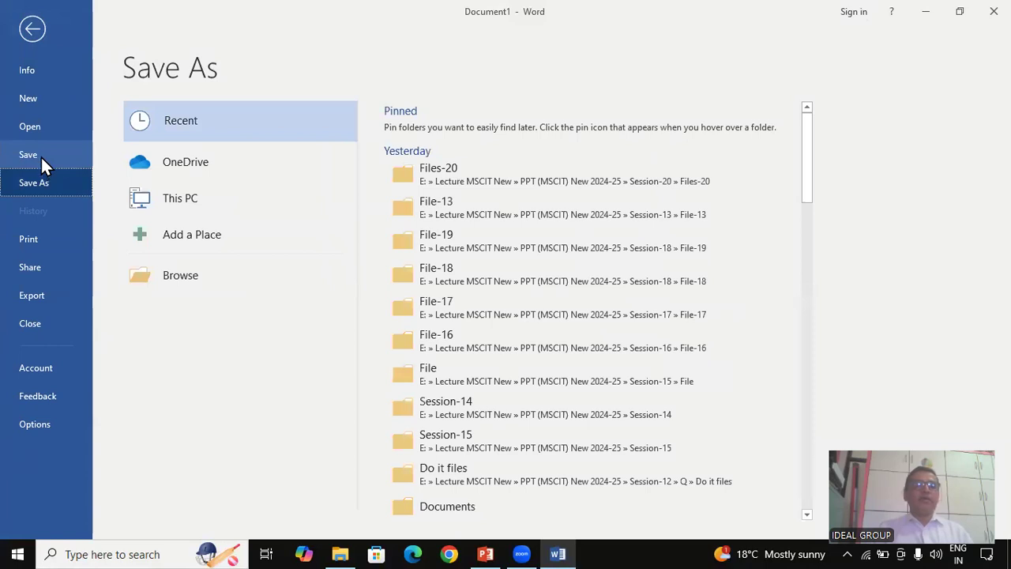
pyautogui.click(40, 154)
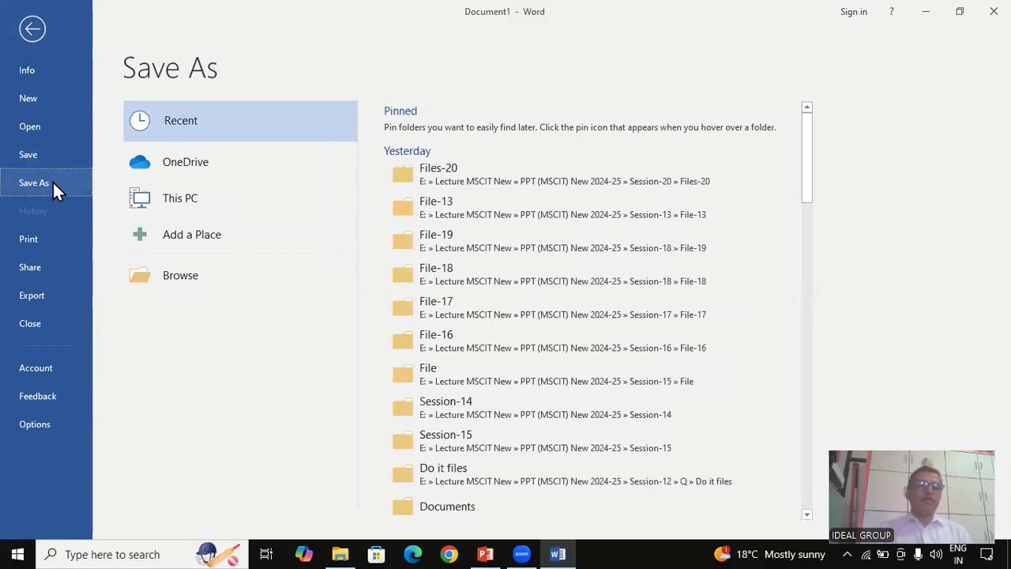
pyautogui.click(220, 79)
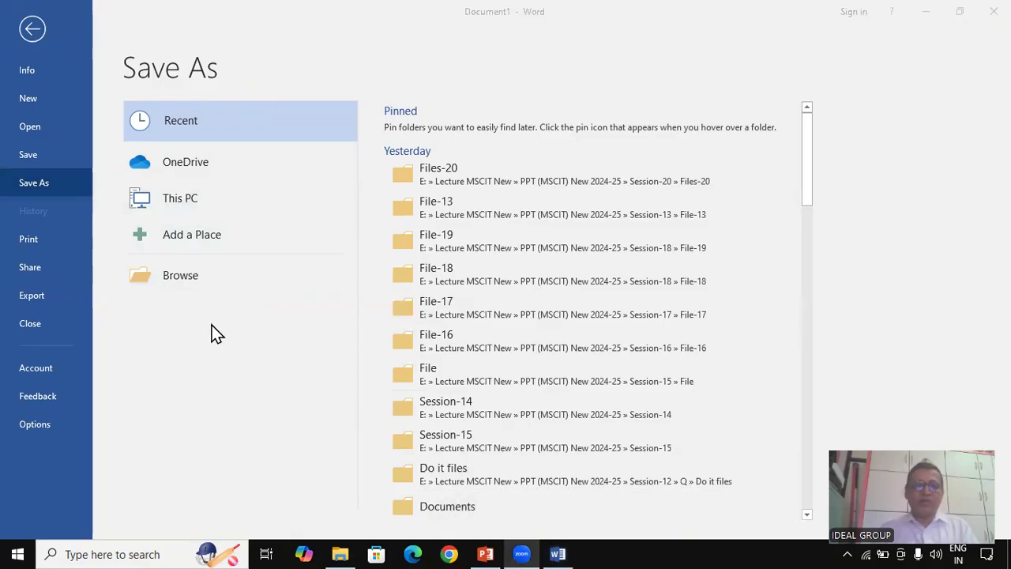
pyautogui.click(181, 276)
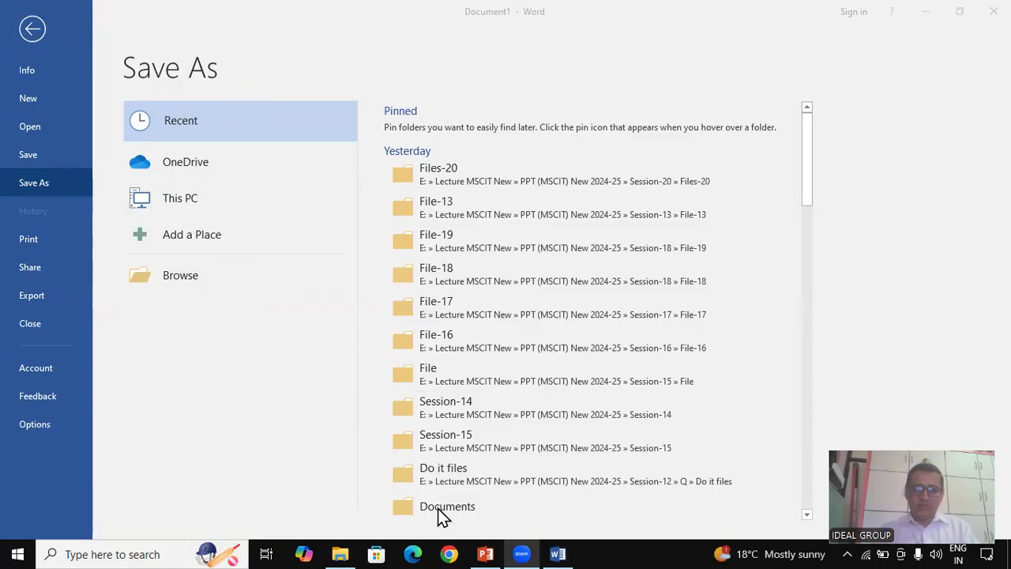
pyautogui.click(179, 286)
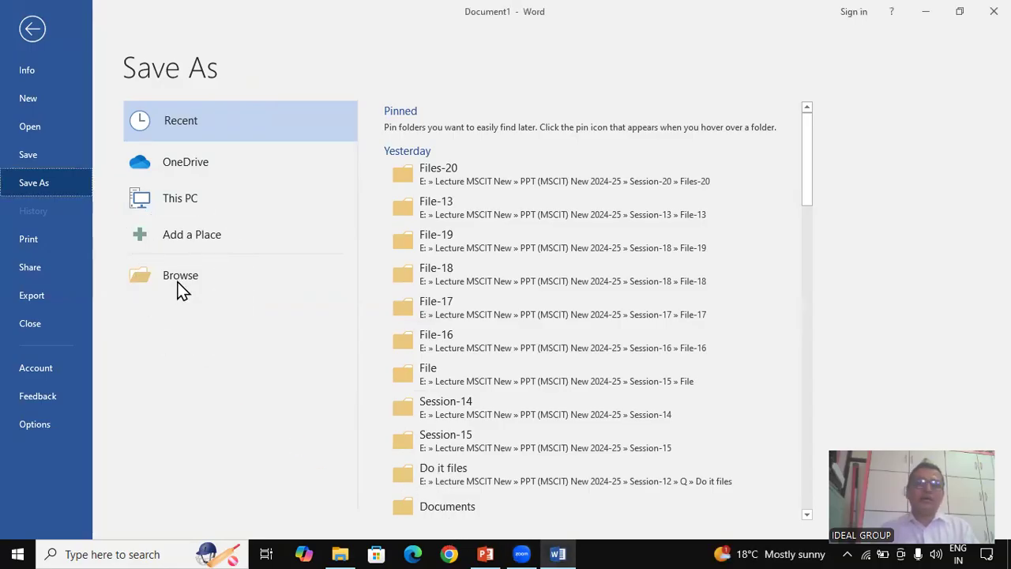
pyautogui.click(180, 287)
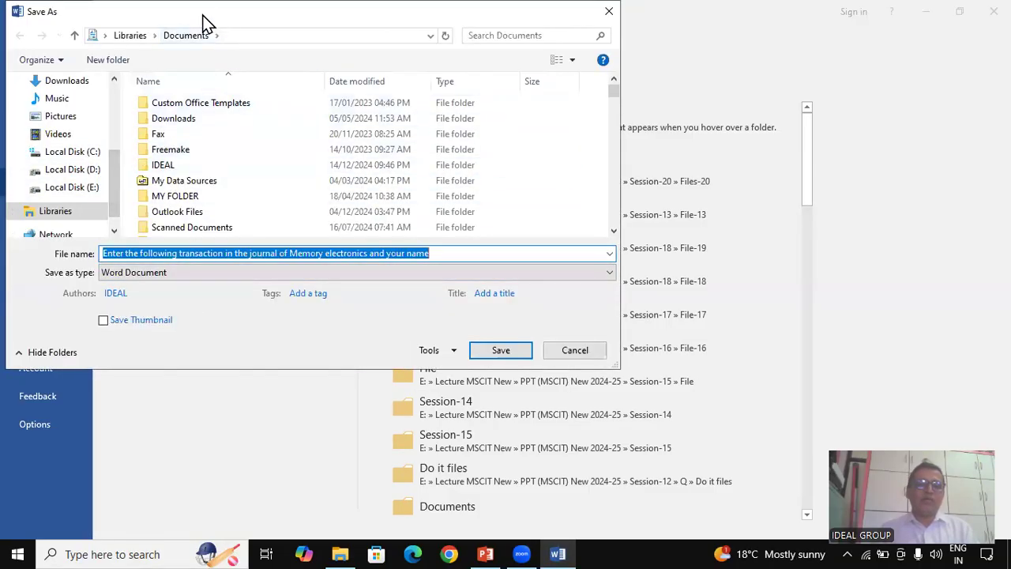
# Pick This PC > Documents, replace the proposed file name with MyFirstFile, and save
pyautogui.moveTo(117, 206); pyautogui.dragTo(130, 134)
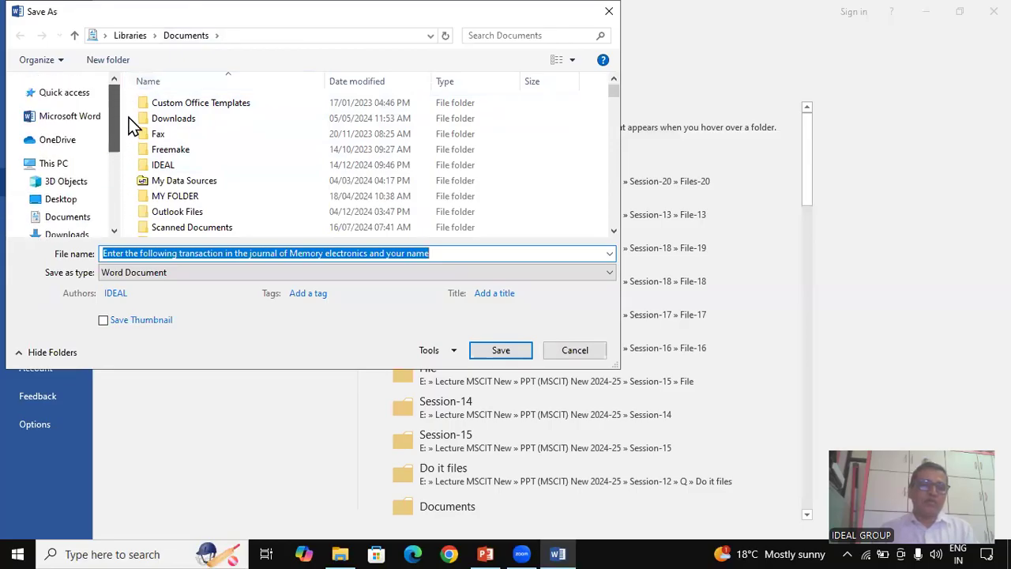
pyautogui.click(78, 223)
pyautogui.click(79, 225)
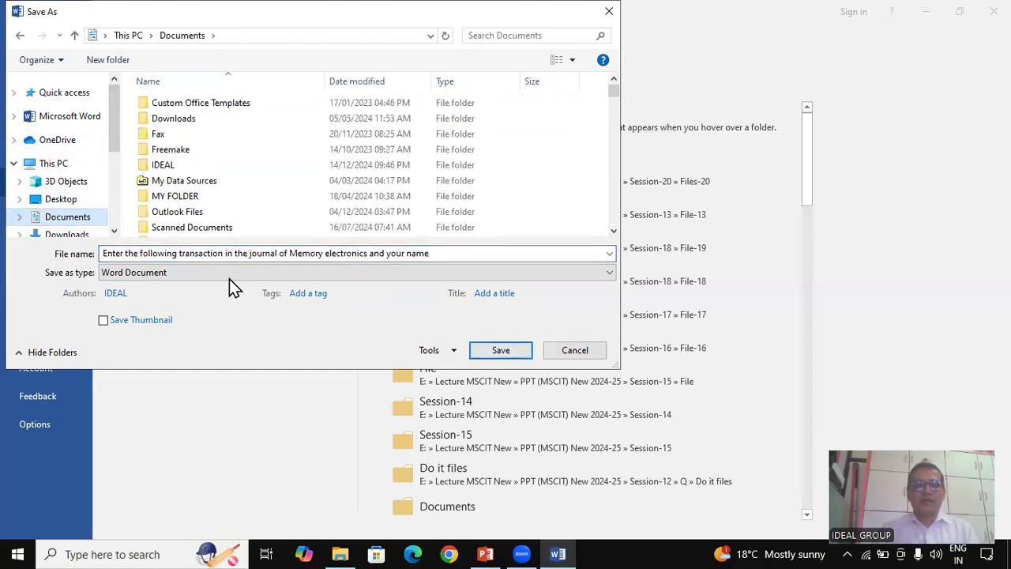
pyautogui.click(148, 259)
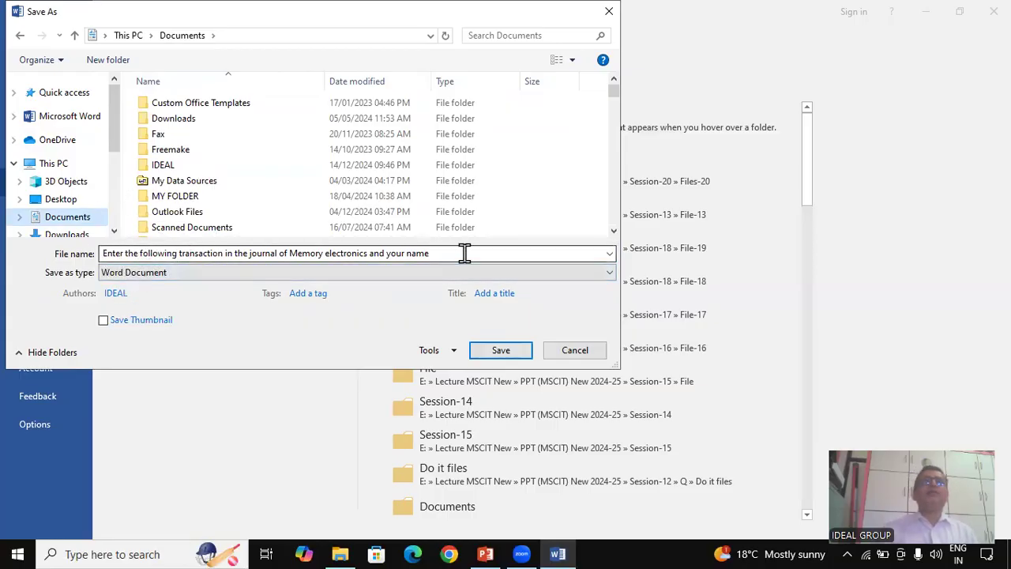
pyautogui.tripleClick(257, 252)
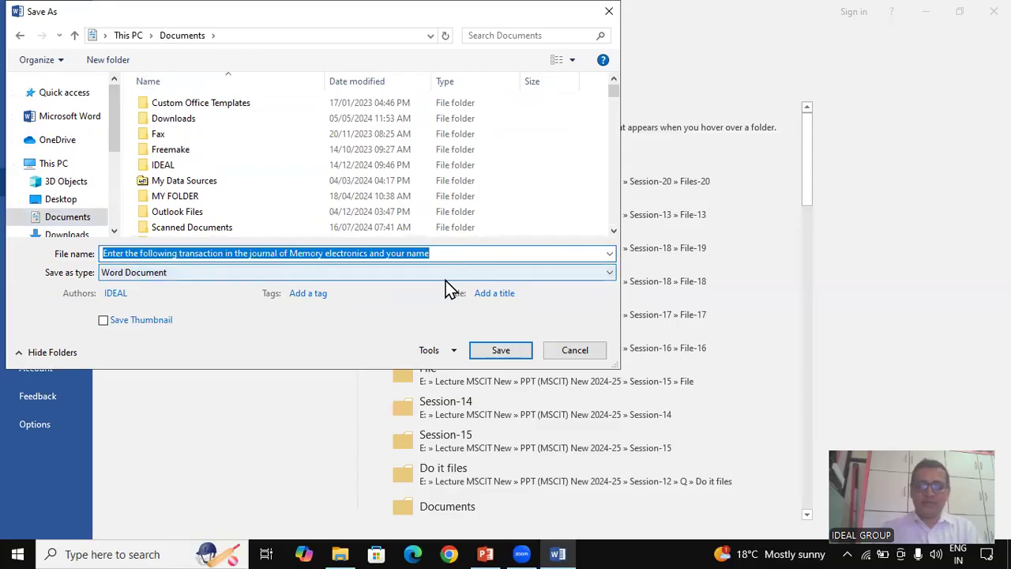
pyautogui.write('My')
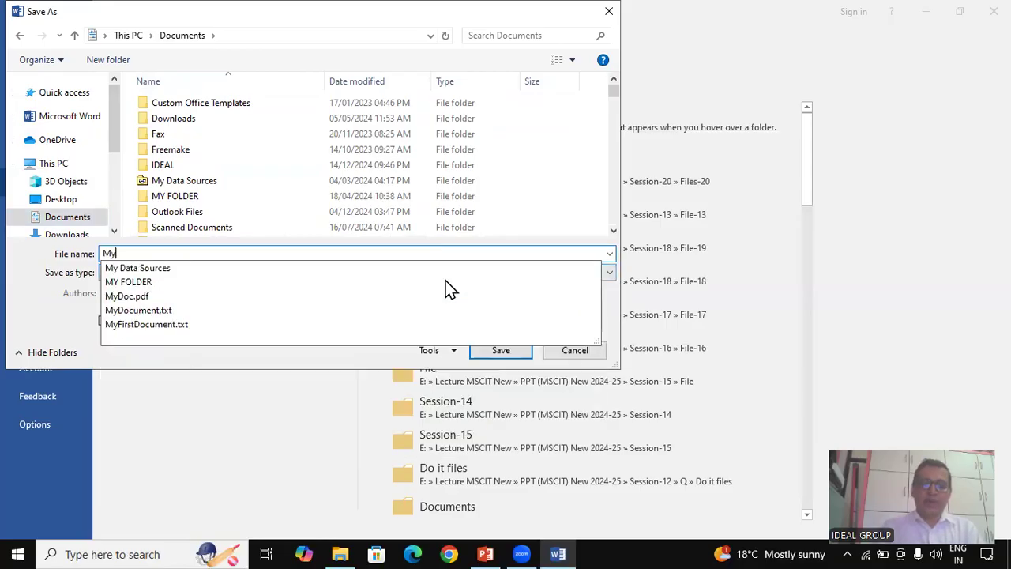
pyautogui.write('Fir')
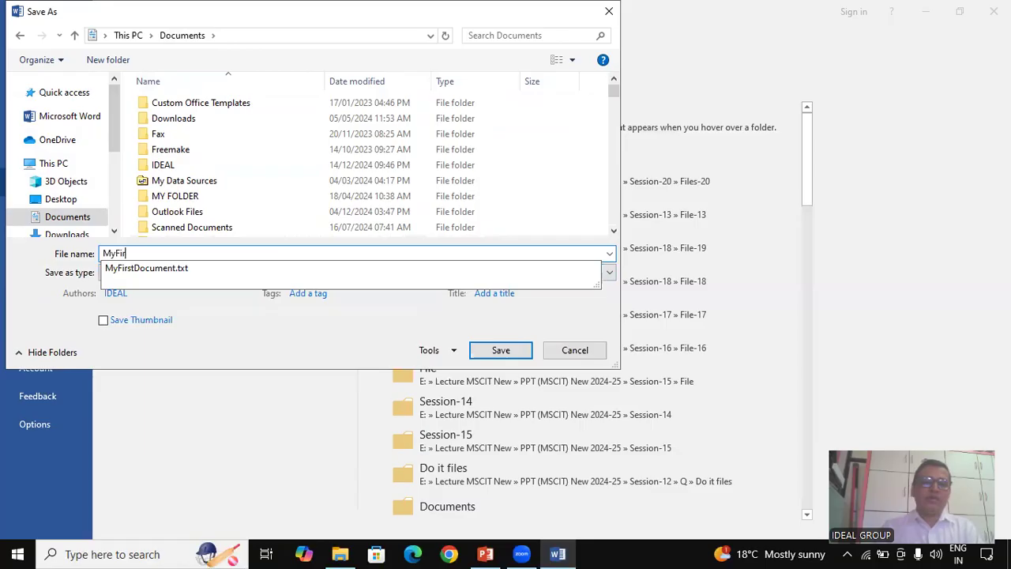
pyautogui.write('stFile')
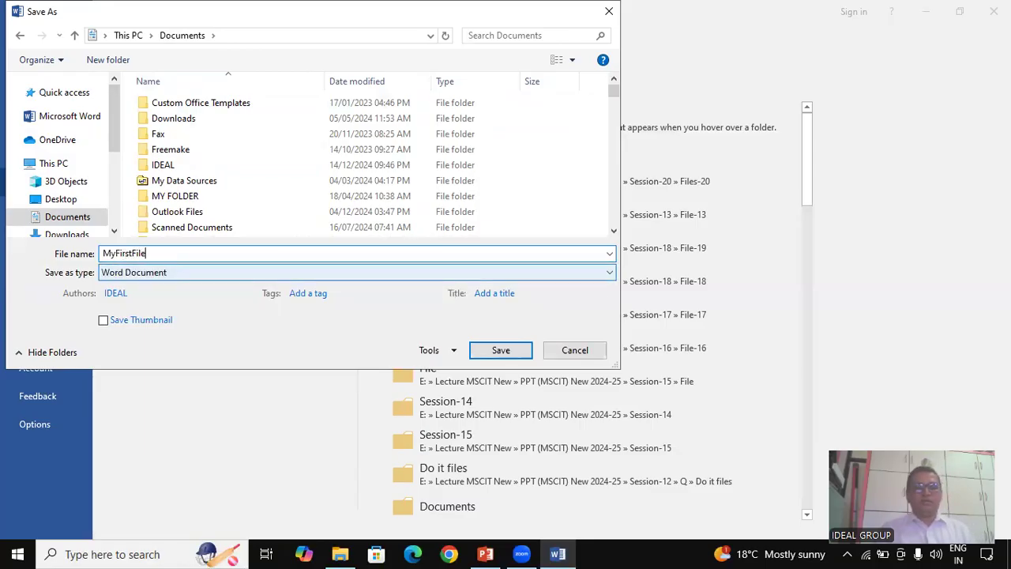
pyautogui.click(519, 355)
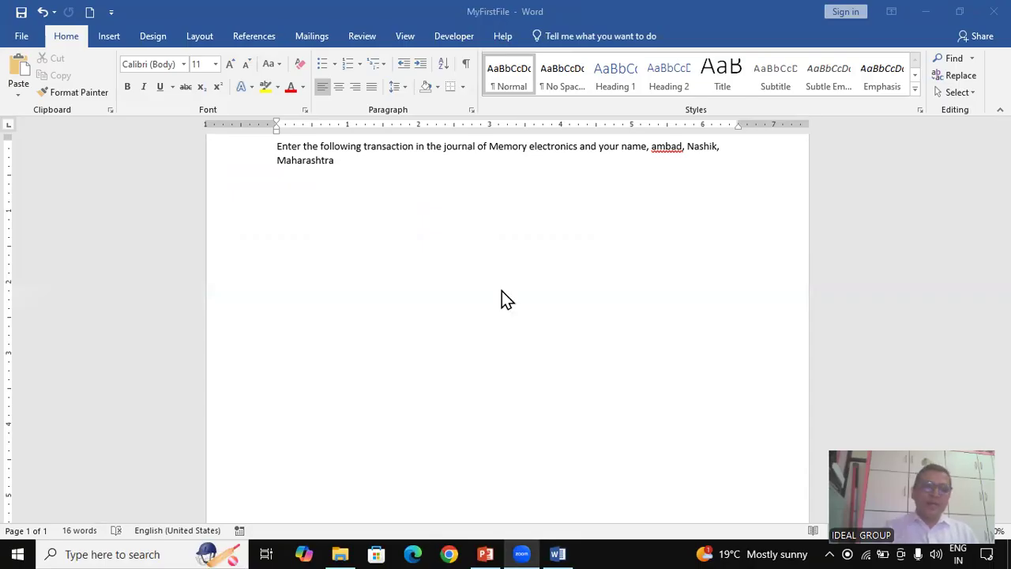
# Search File > New templates for 'envelop' and create Document2 from Financial business envelope
pyautogui.click(29, 40)
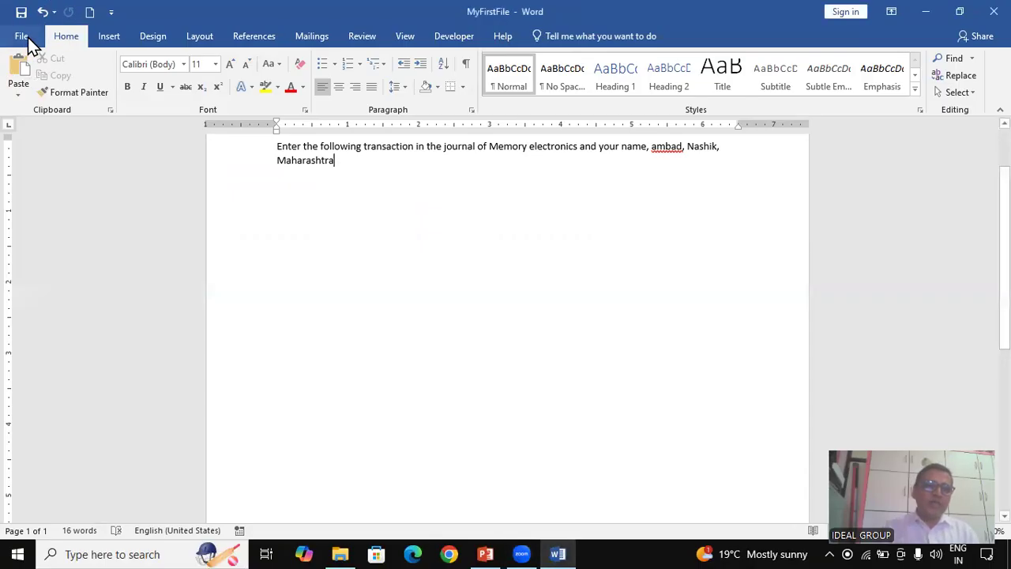
pyautogui.click(29, 39)
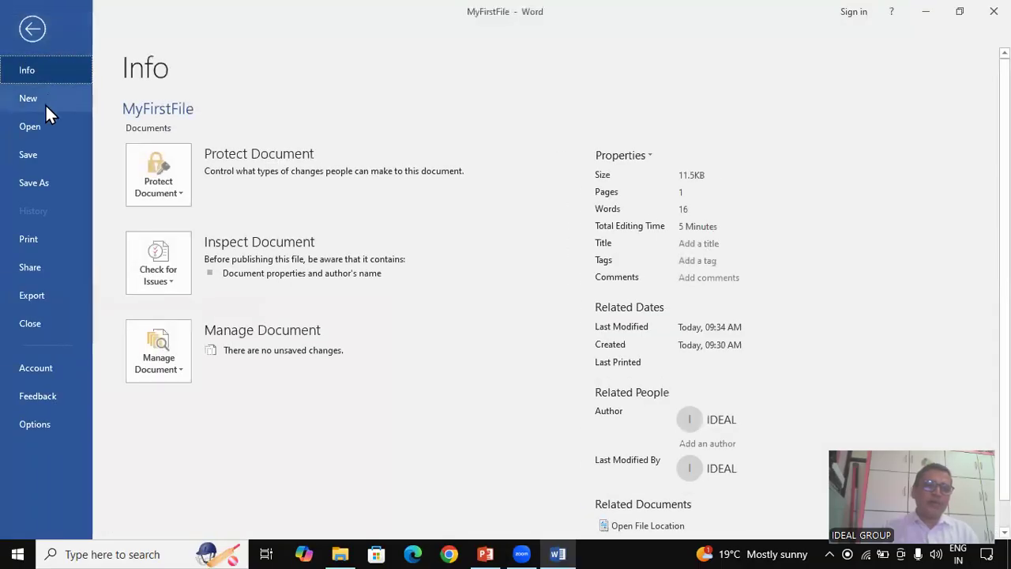
pyautogui.click(45, 99)
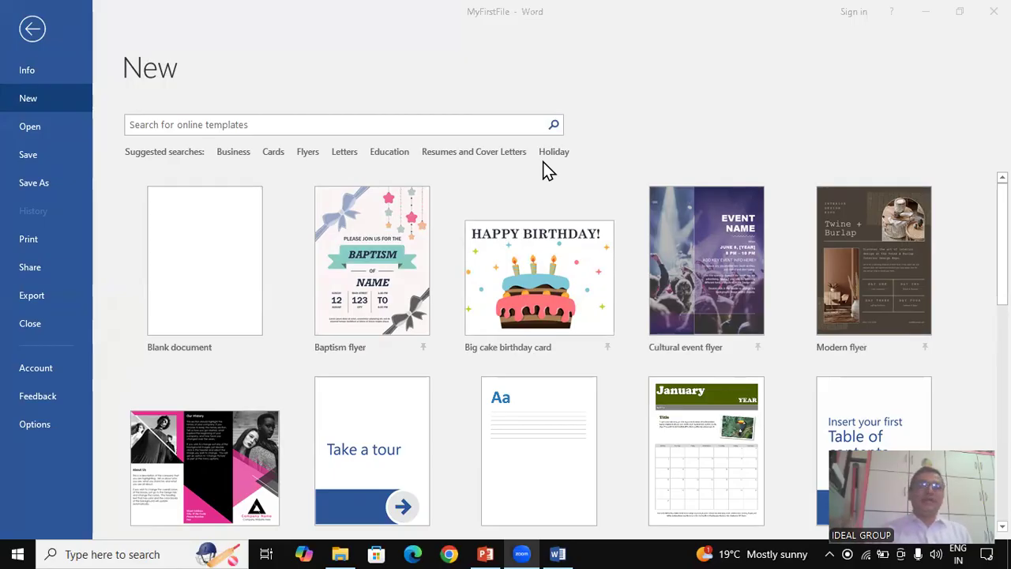
pyautogui.click(242, 124)
pyautogui.click(167, 124)
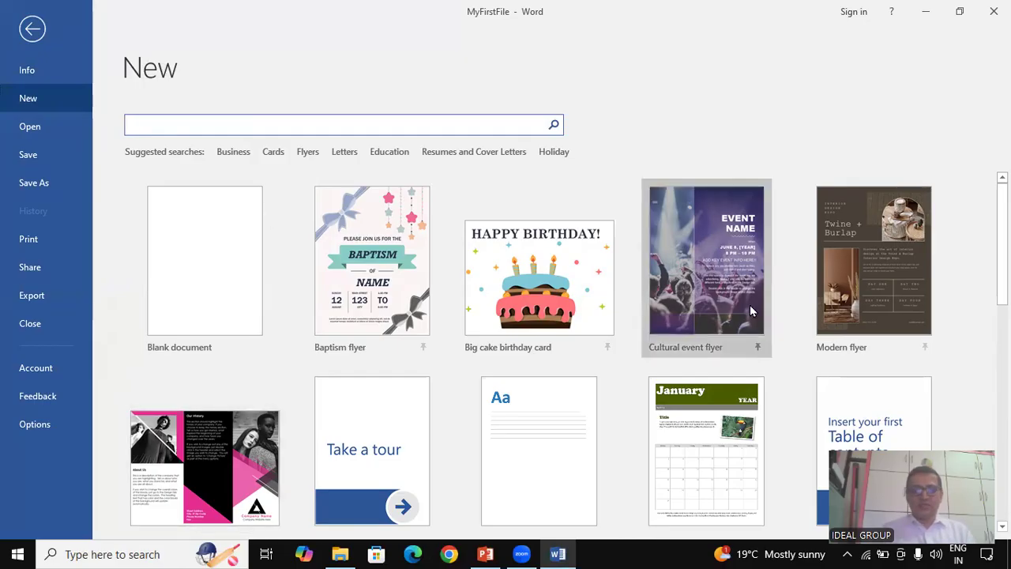
pyautogui.write('envelope')
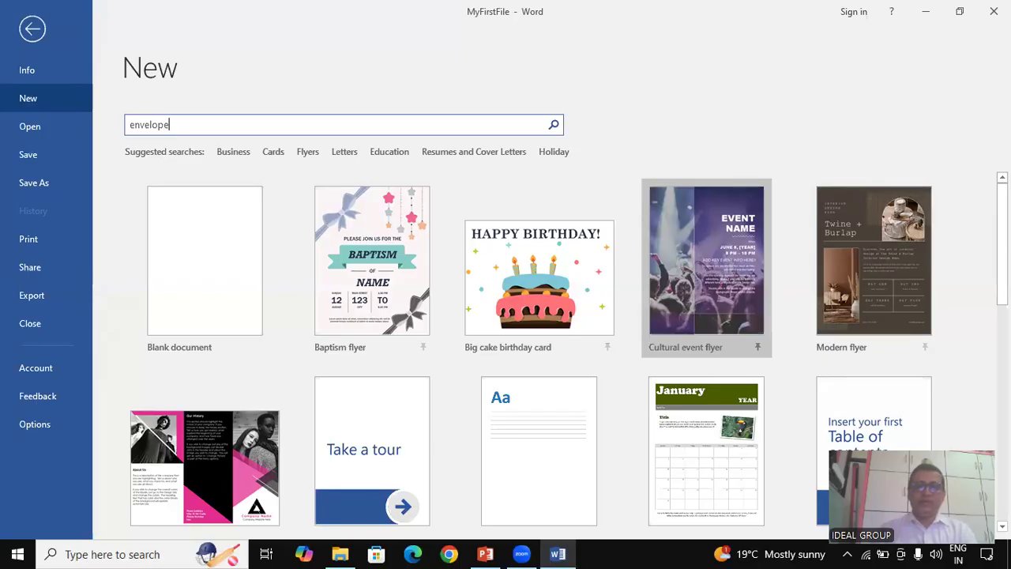
pyautogui.press('BackSpace')
pyautogui.click(554, 125)
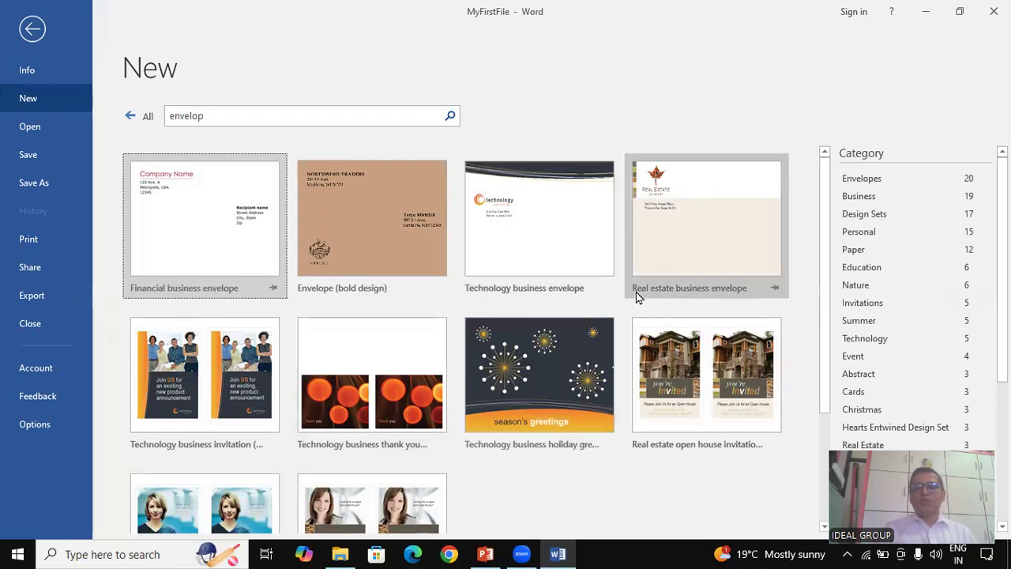
pyautogui.click(249, 237)
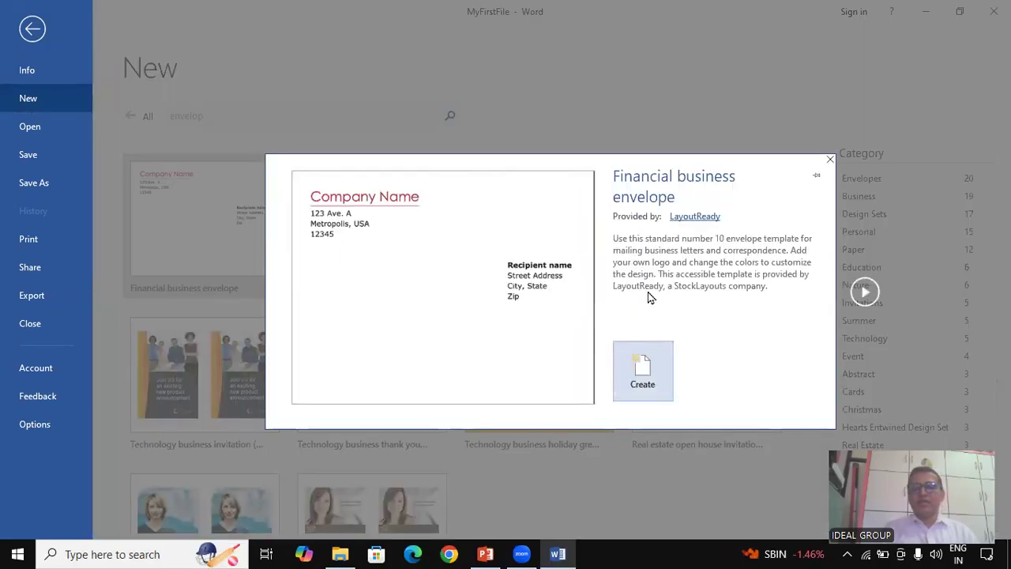
pyautogui.click(626, 373)
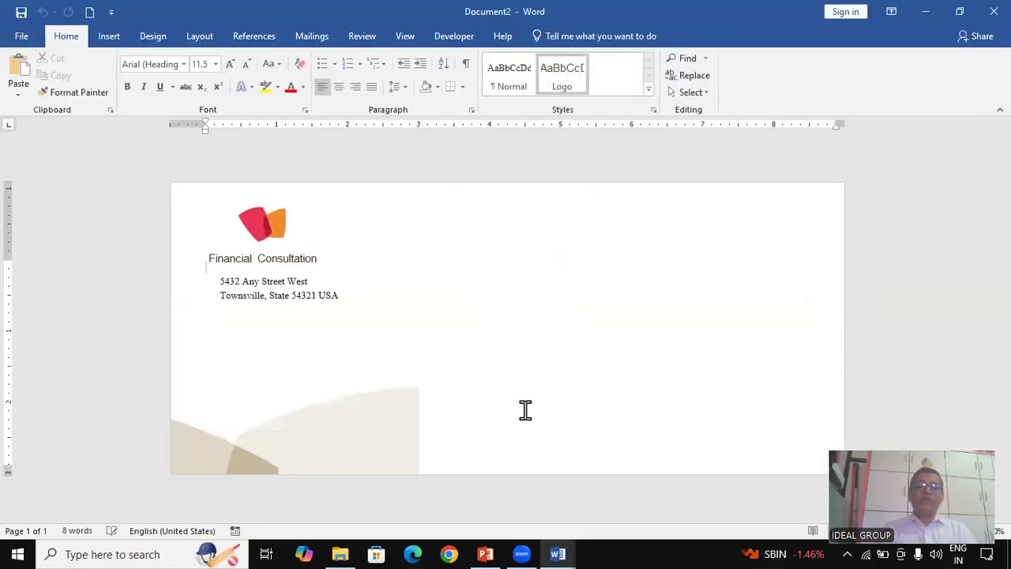
# Select the Financial Consultation logo, address lines and beige background shapes to inspect them
pyautogui.click(247, 256)
pyautogui.click(260, 282)
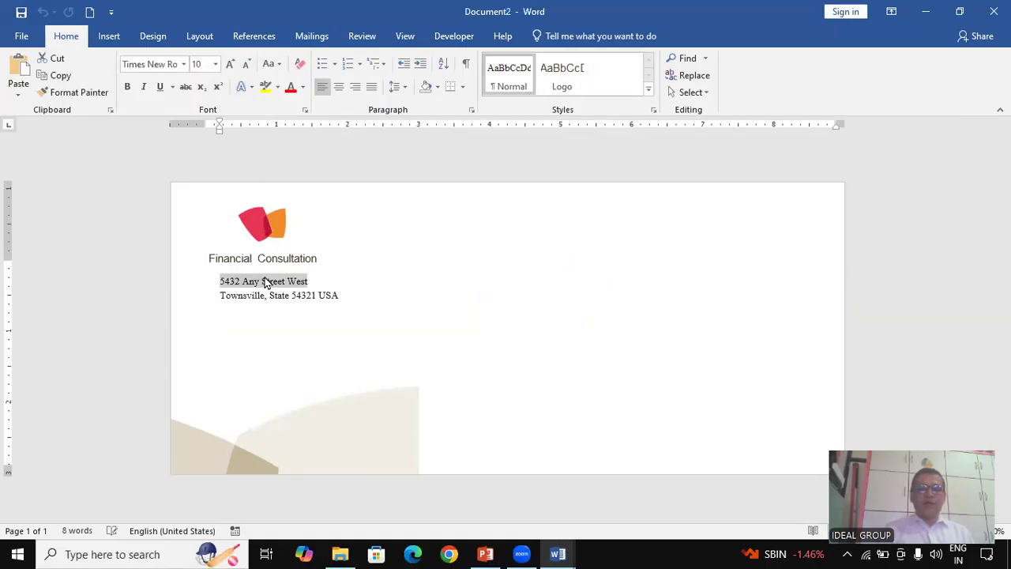
pyautogui.click(216, 256)
pyautogui.click(292, 292)
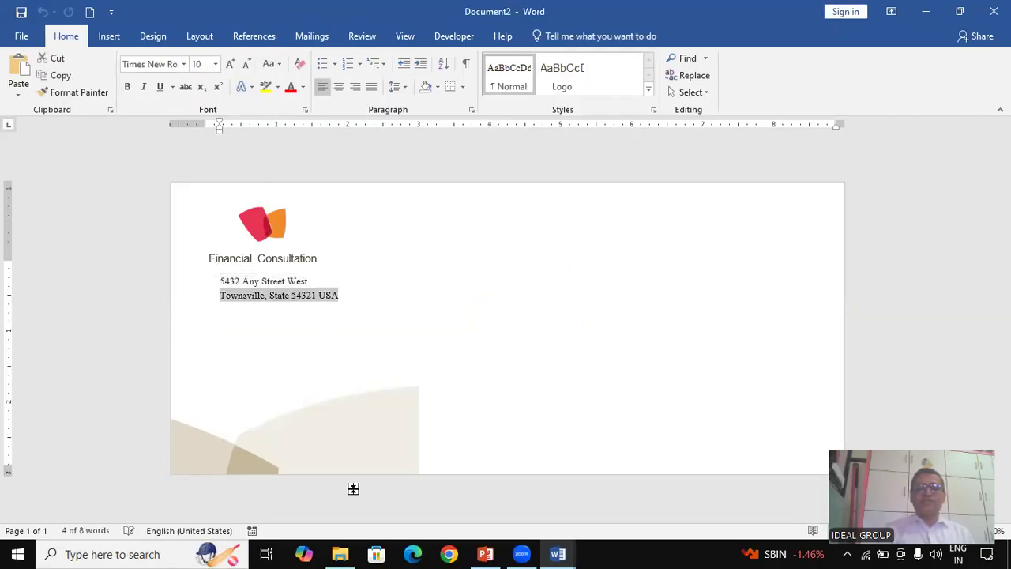
pyautogui.click(284, 447)
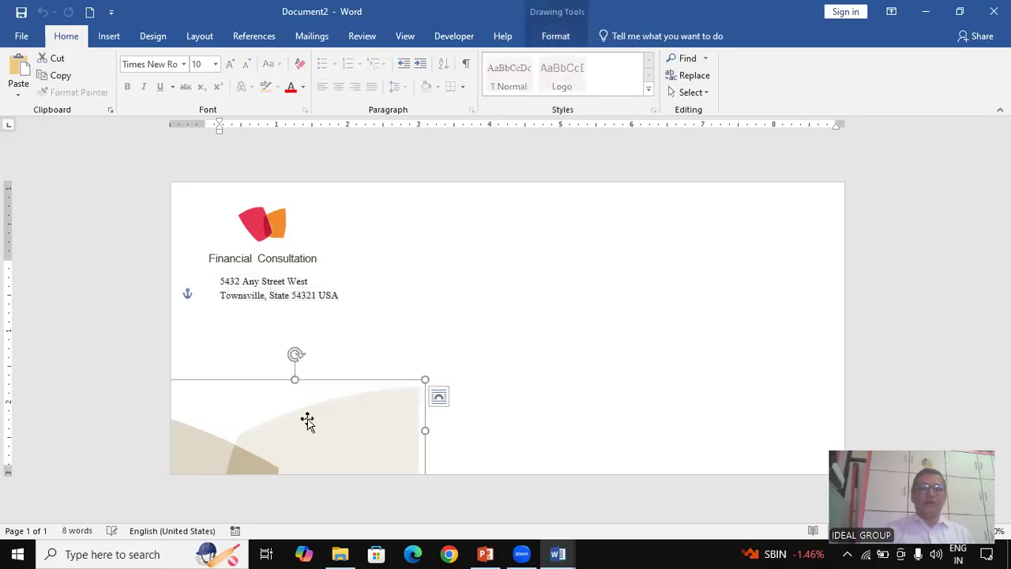
pyautogui.click(386, 419)
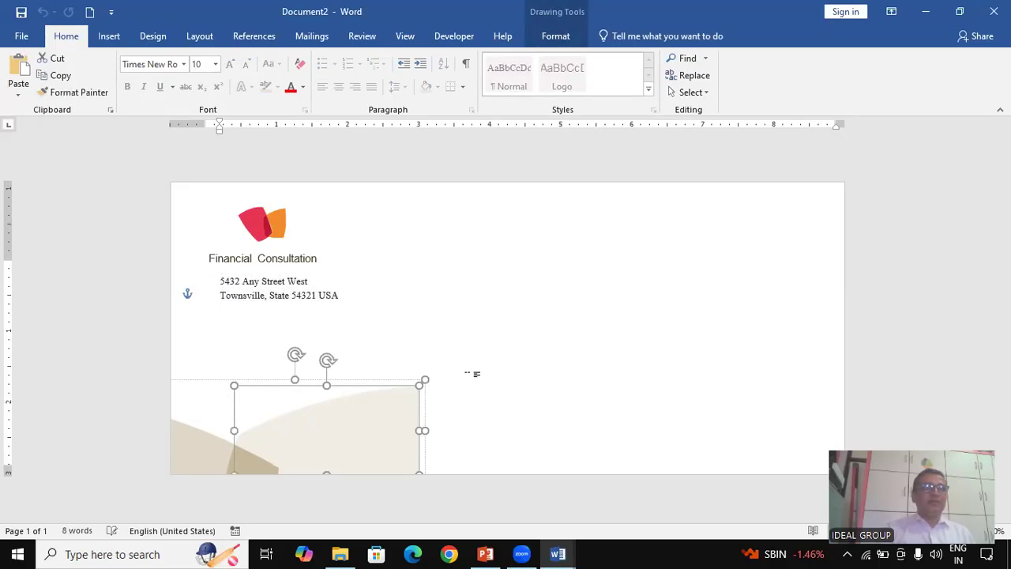
pyautogui.click(25, 39)
# Search the online templates for 'card' after the business-card search finds nothing
pyautogui.click(39, 99)
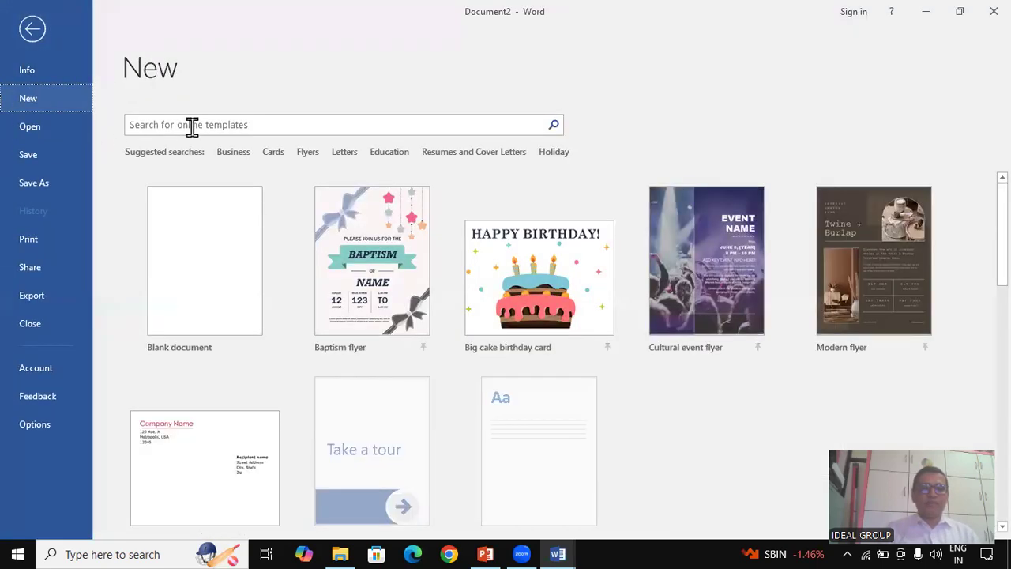
pyautogui.click(192, 126)
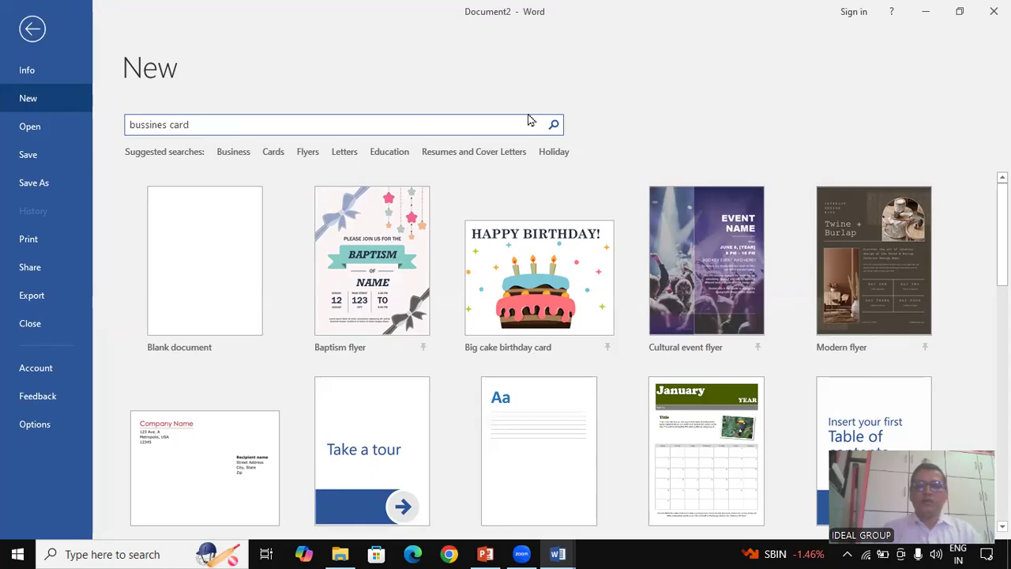
pyautogui.click(553, 125)
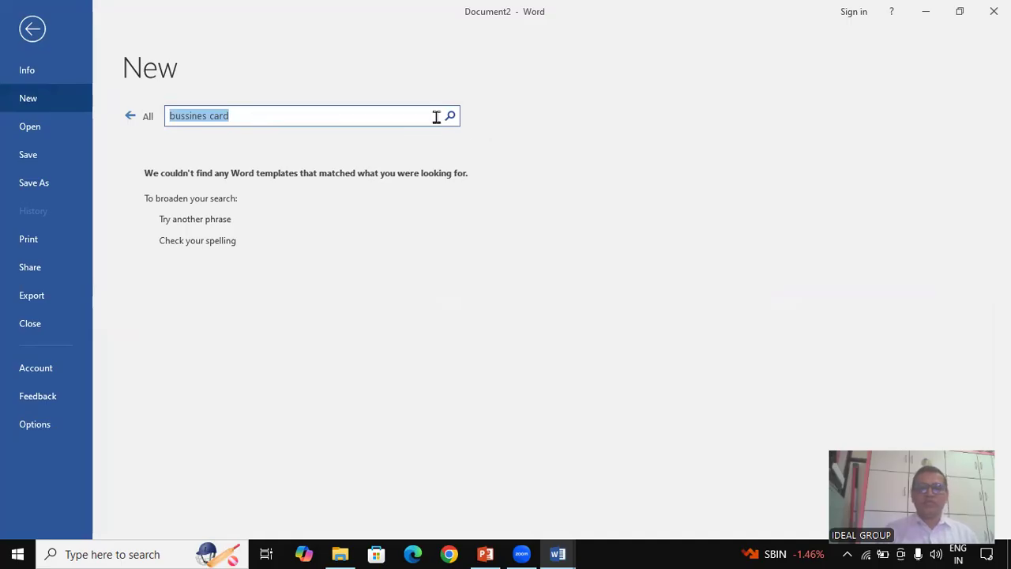
pyautogui.press('BackSpace')
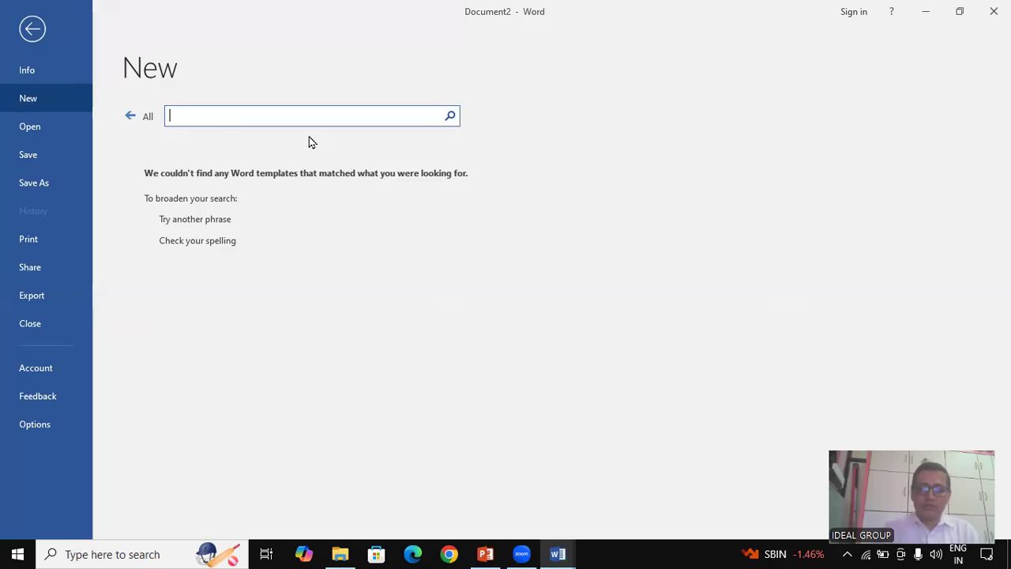
pyautogui.write('bu')
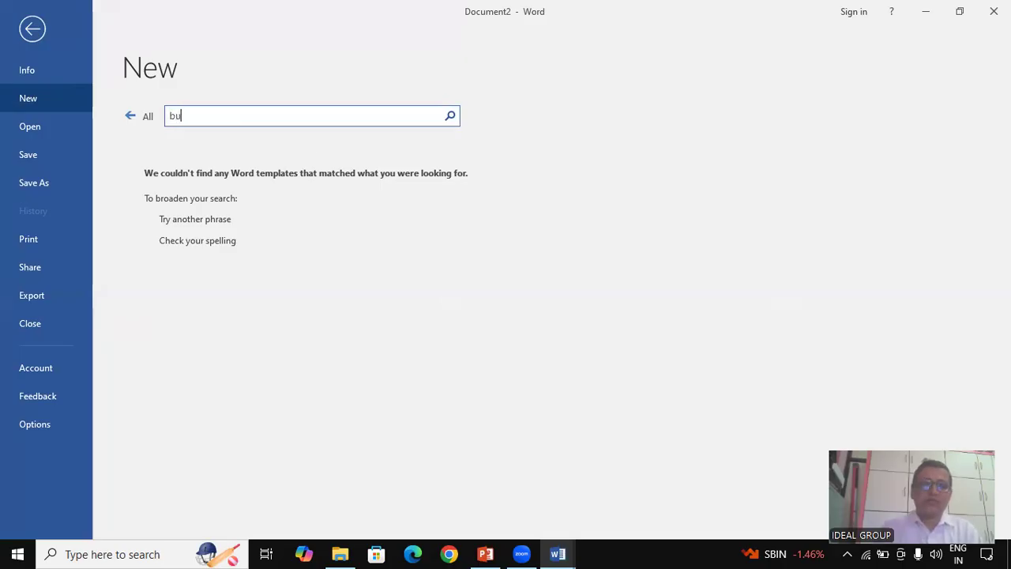
pyautogui.write('snes')
pyautogui.press('BackSpace')
pyautogui.press('BackSpace')
pyautogui.press('BackSpace')
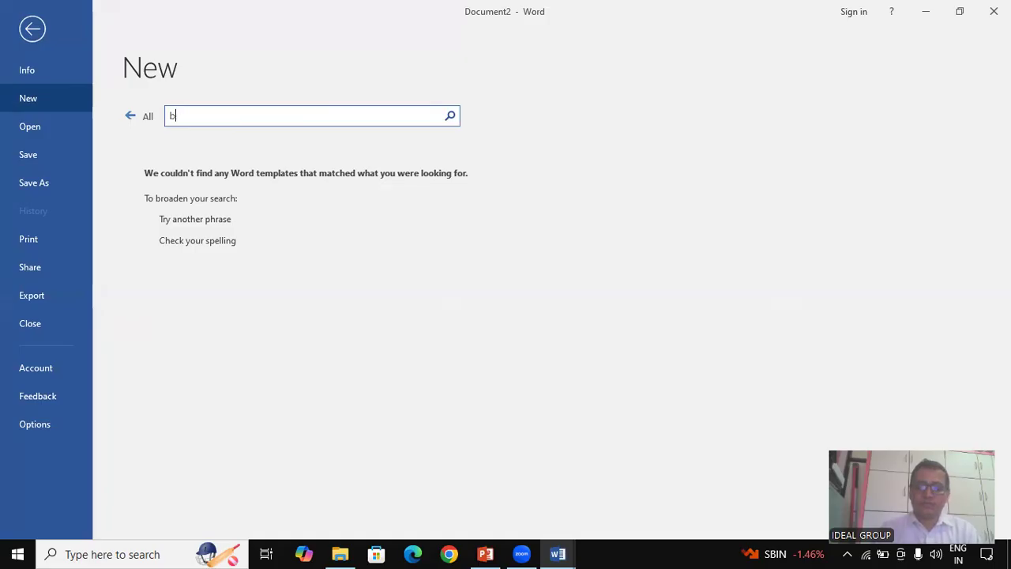
pyautogui.click(449, 115)
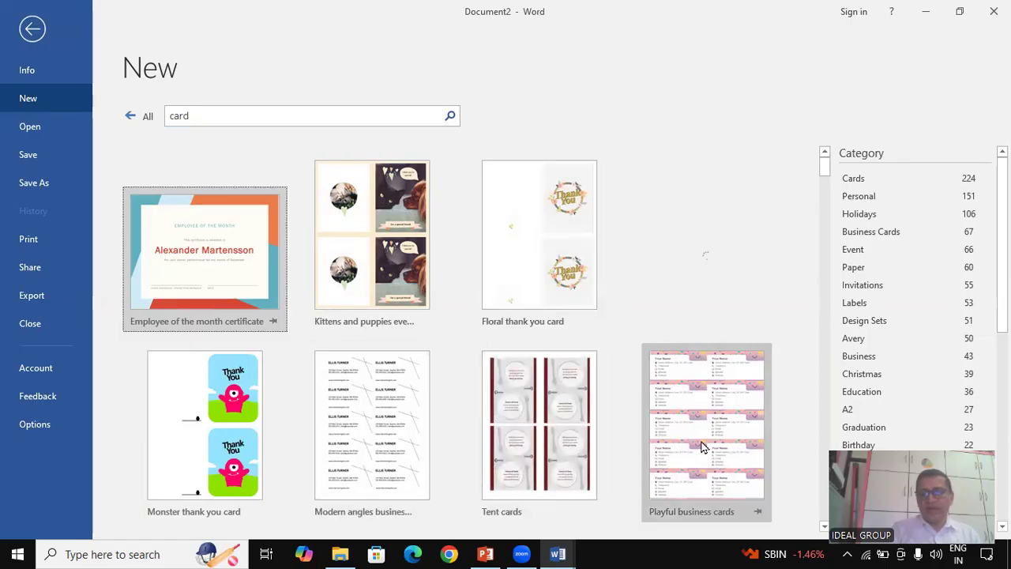
# Scroll the card results and preview the Purple graphic business cards template
pyautogui.scroll(-1, 706, 476)
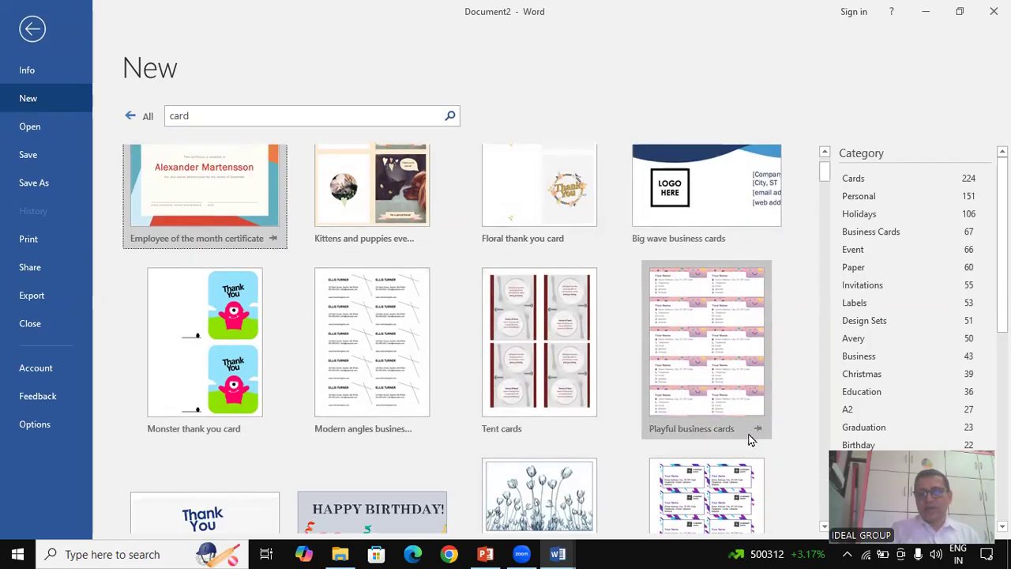
pyautogui.scroll(-1, 675, 430)
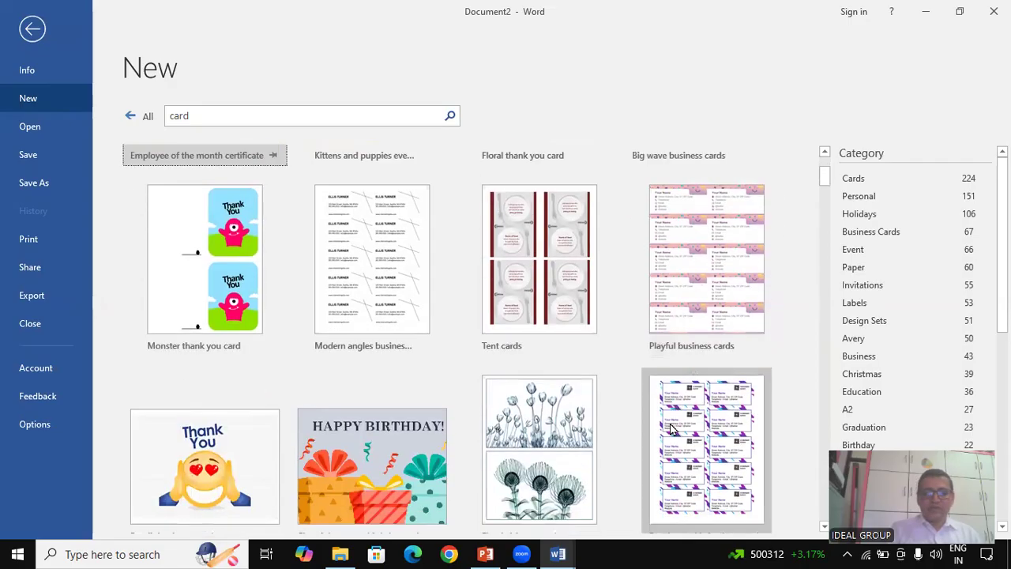
pyautogui.scroll(-1, 708, 446)
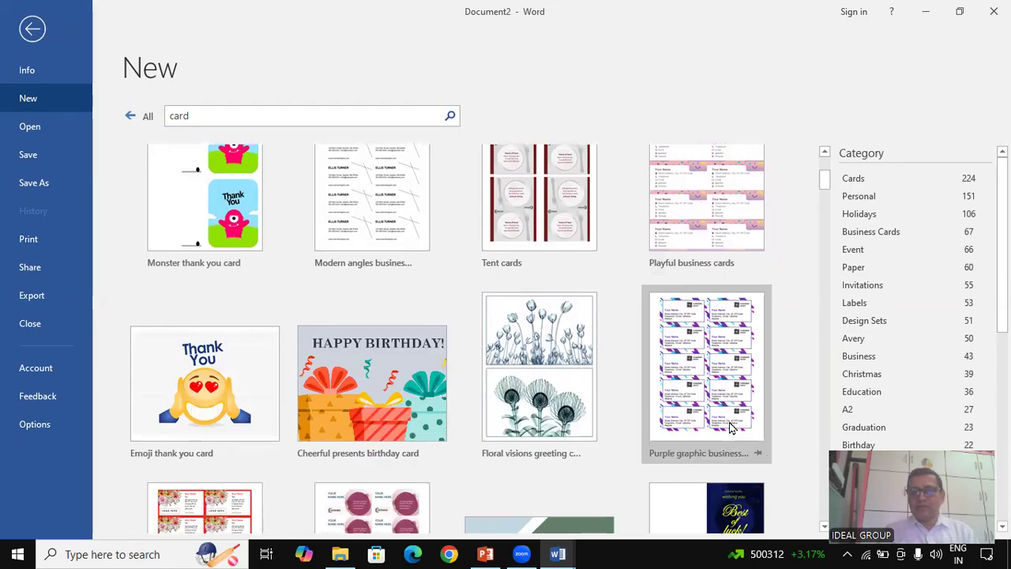
pyautogui.click(729, 424)
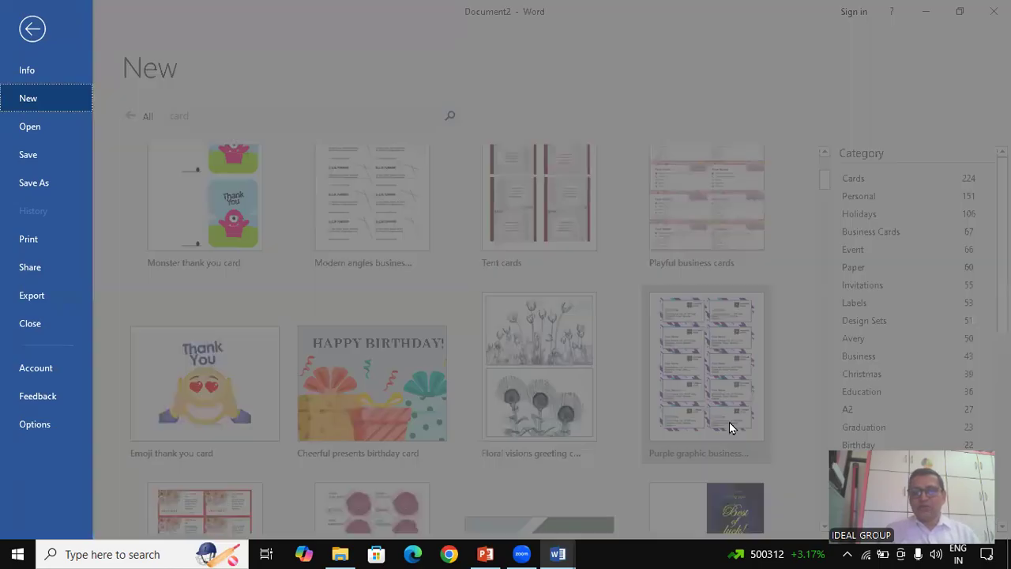
# Create Document3 from the purple template and type the cardholder's full name over 'Your Name'
pyautogui.click(586, 393)
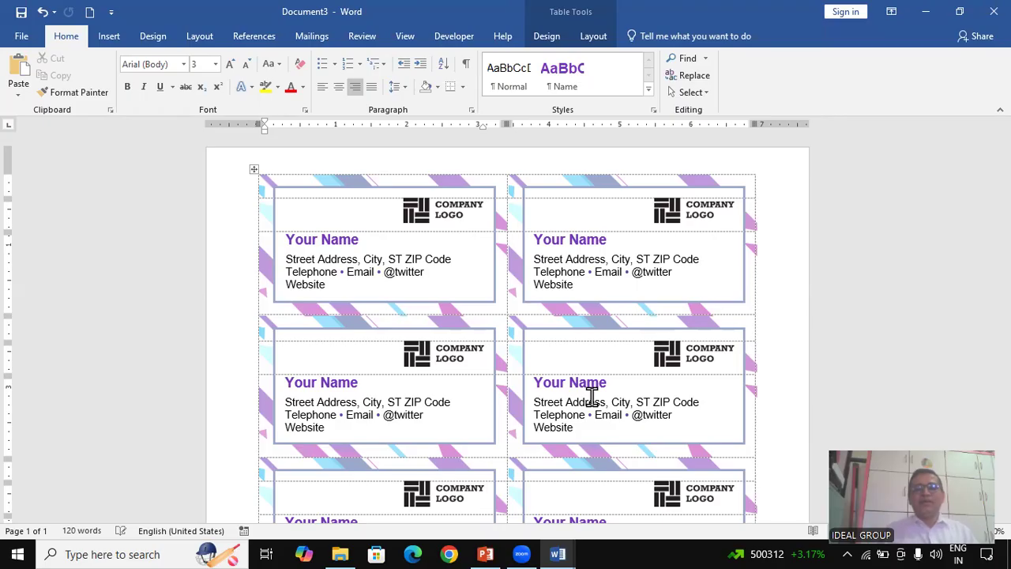
pyautogui.tripleClick(320, 241)
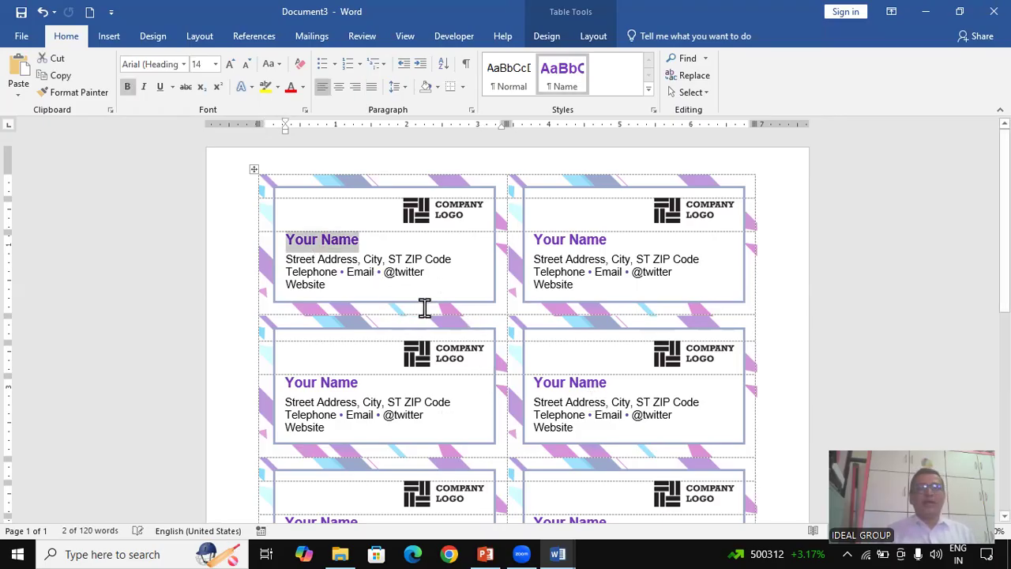
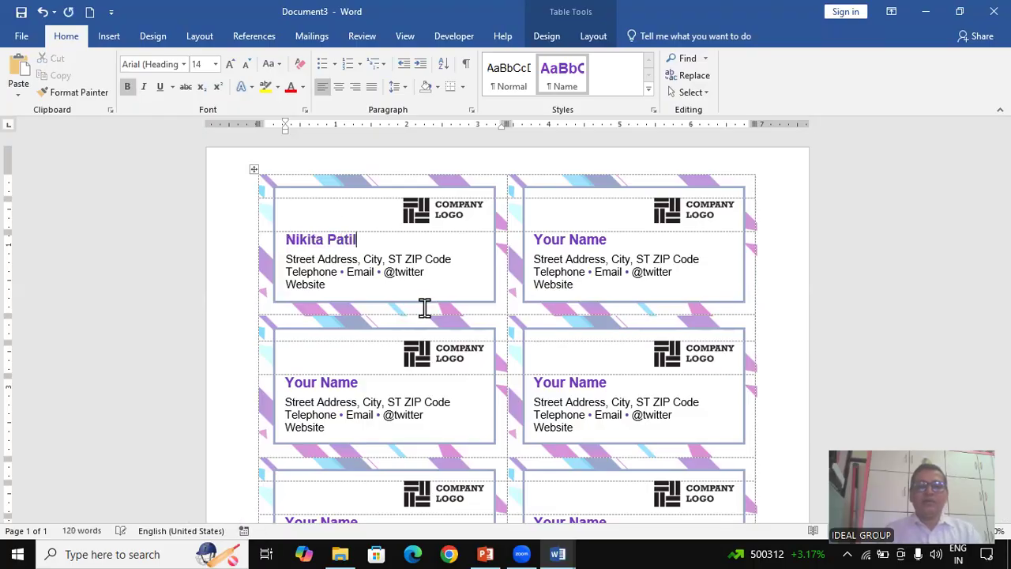
pyautogui.click(337, 264)
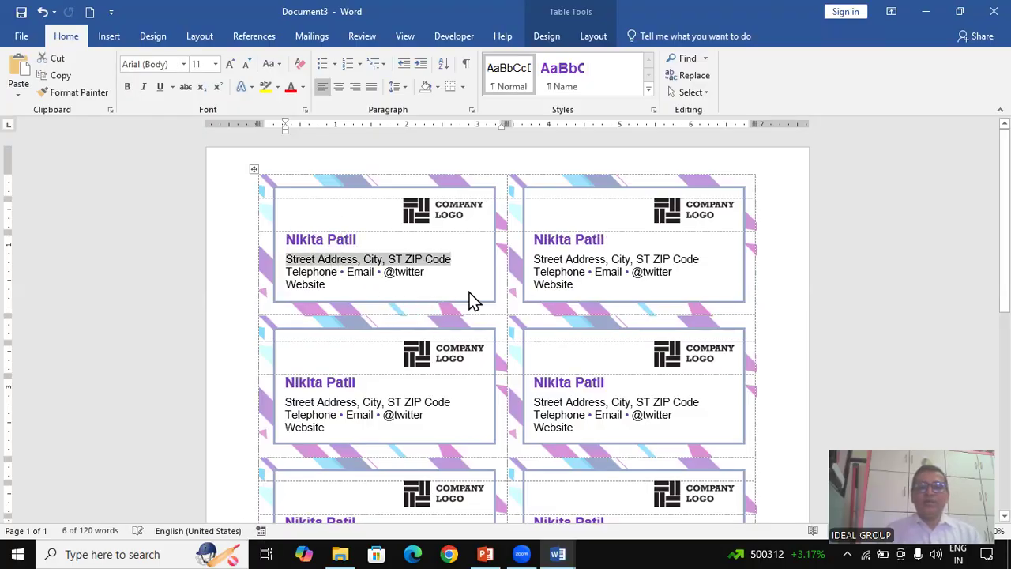
pyautogui.click(453, 213)
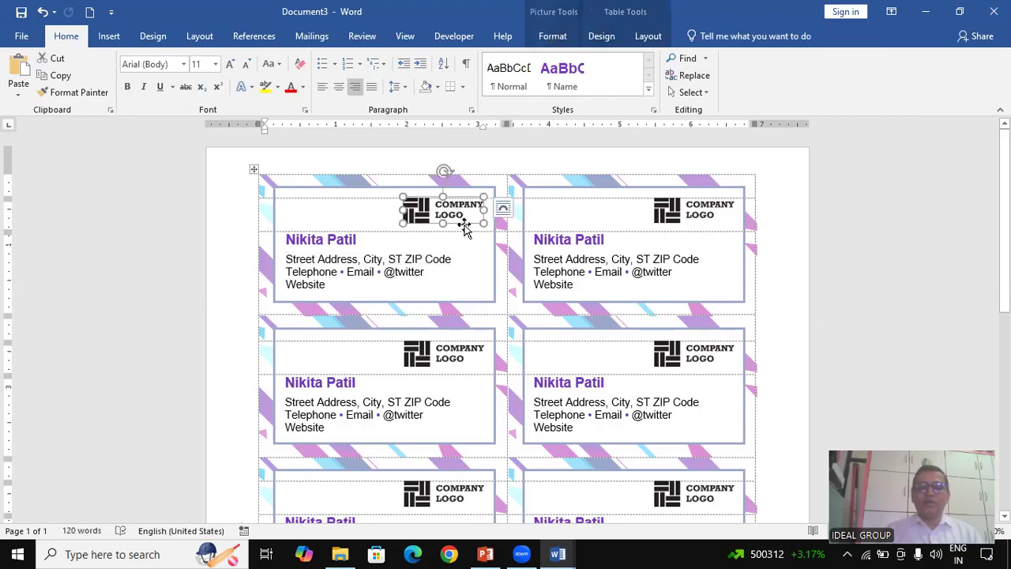
pyautogui.click(340, 265)
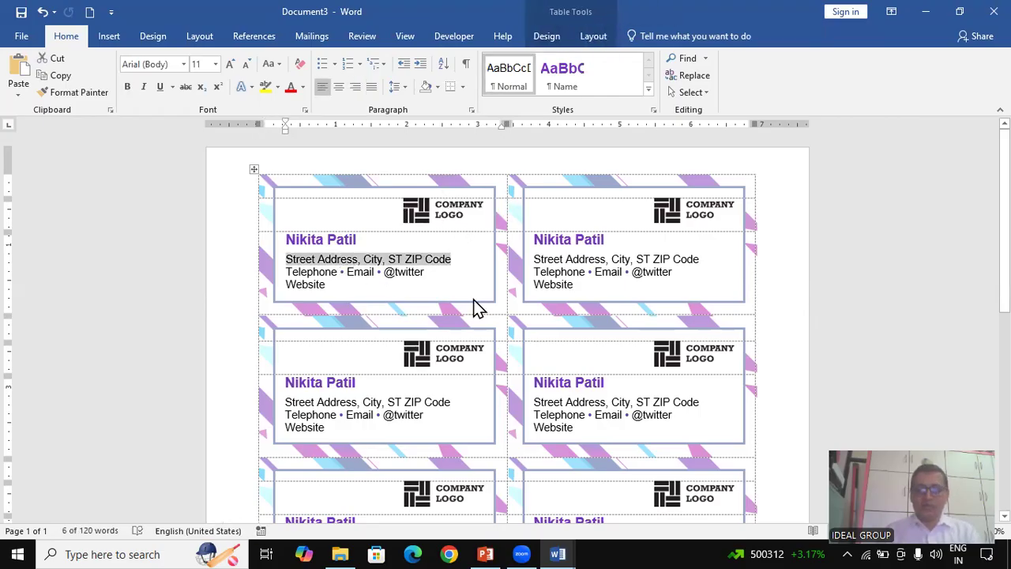
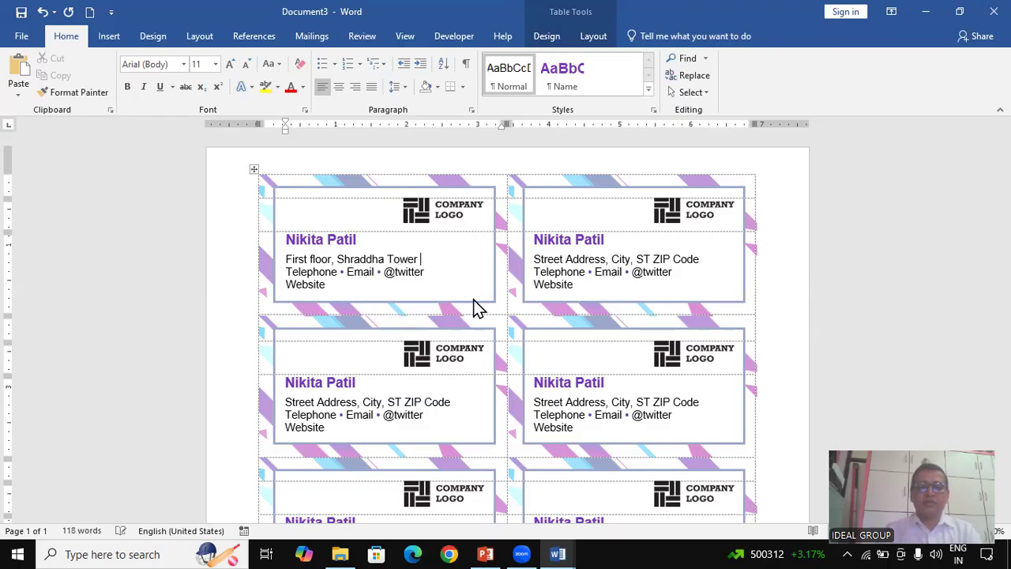
# Enter the street address in Nashik and the telephone number on the first card
pyautogui.doubleClick(334, 272)
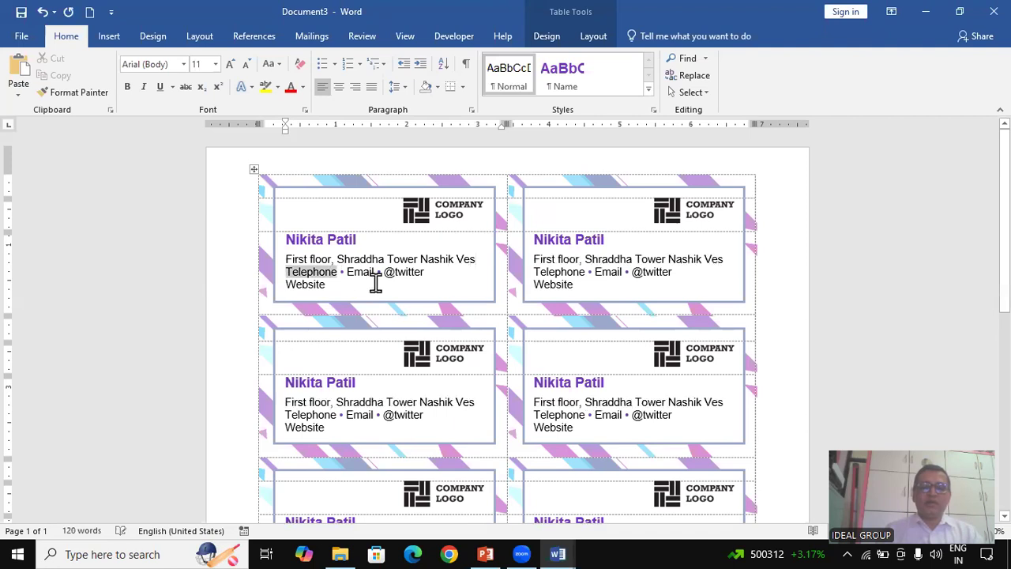
pyautogui.write('0')
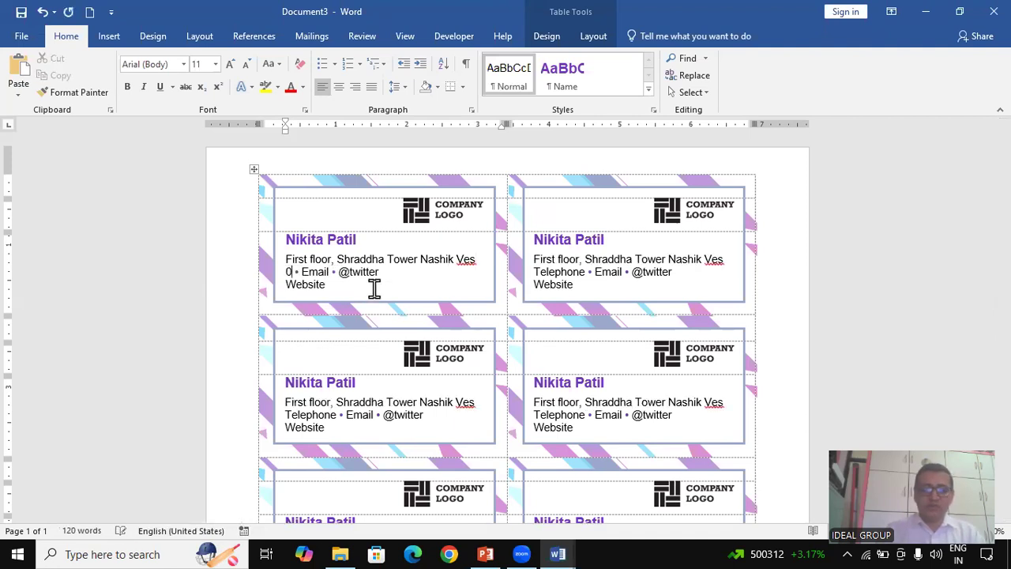
pyautogui.press('BackSpace')
pyautogui.write('234')
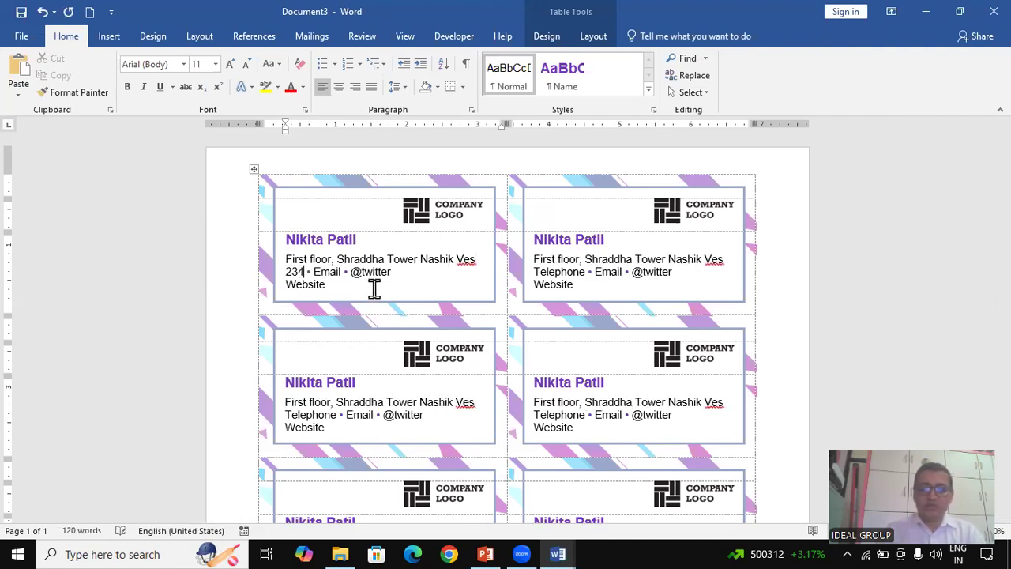
pyautogui.write('800')
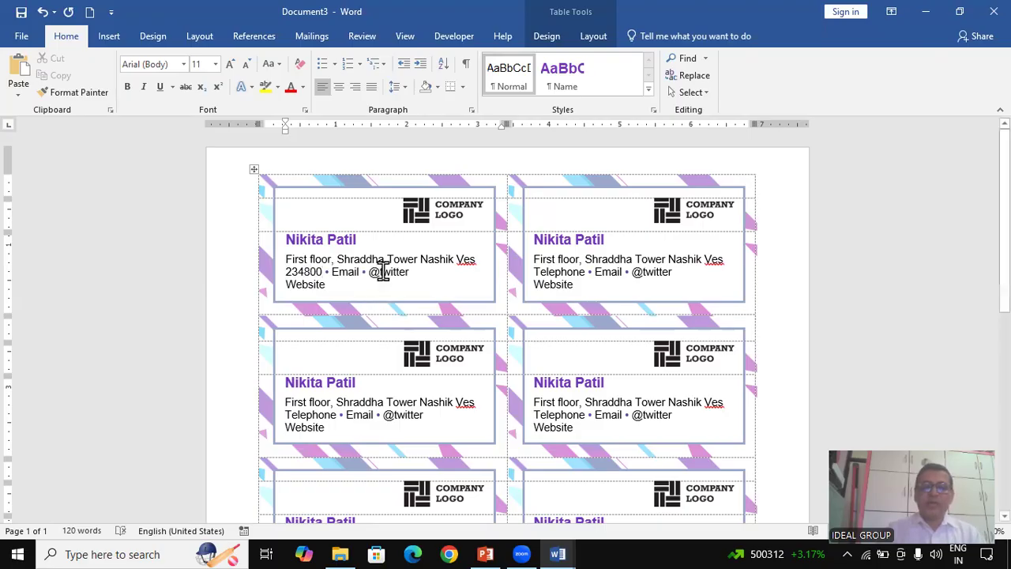
pyautogui.click(386, 273)
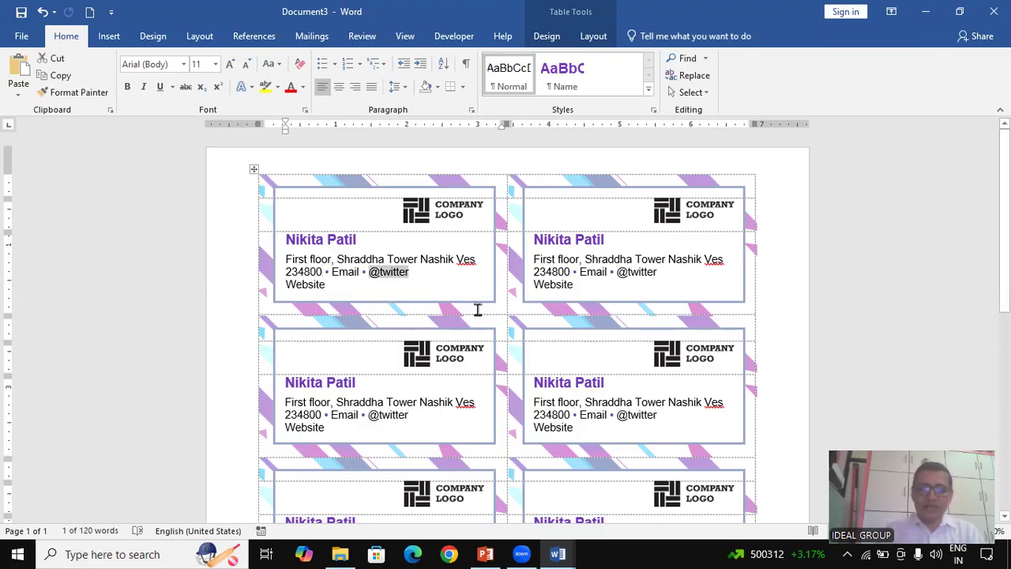
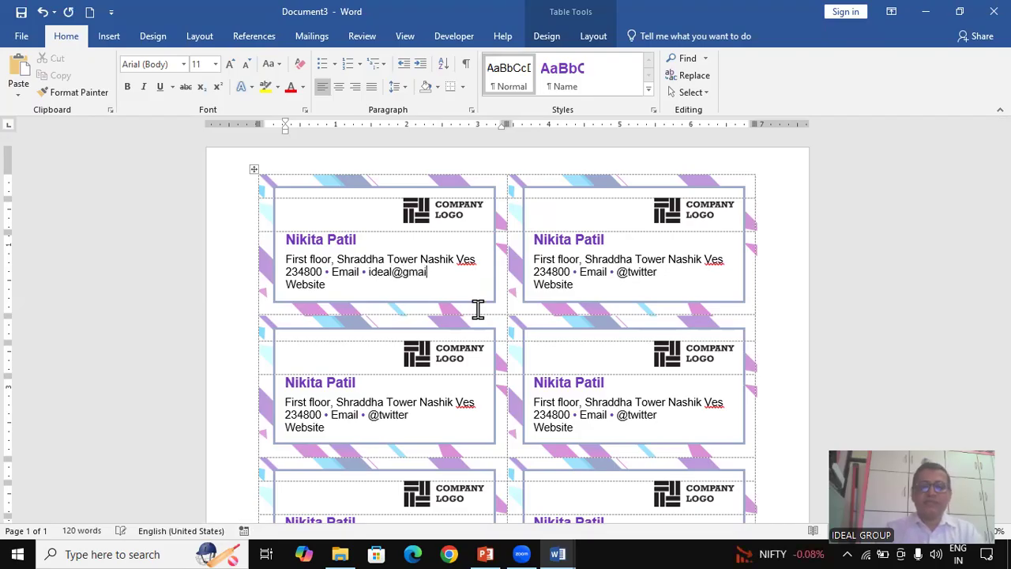
pyautogui.doubleClick(305, 284)
pyautogui.write('www.')
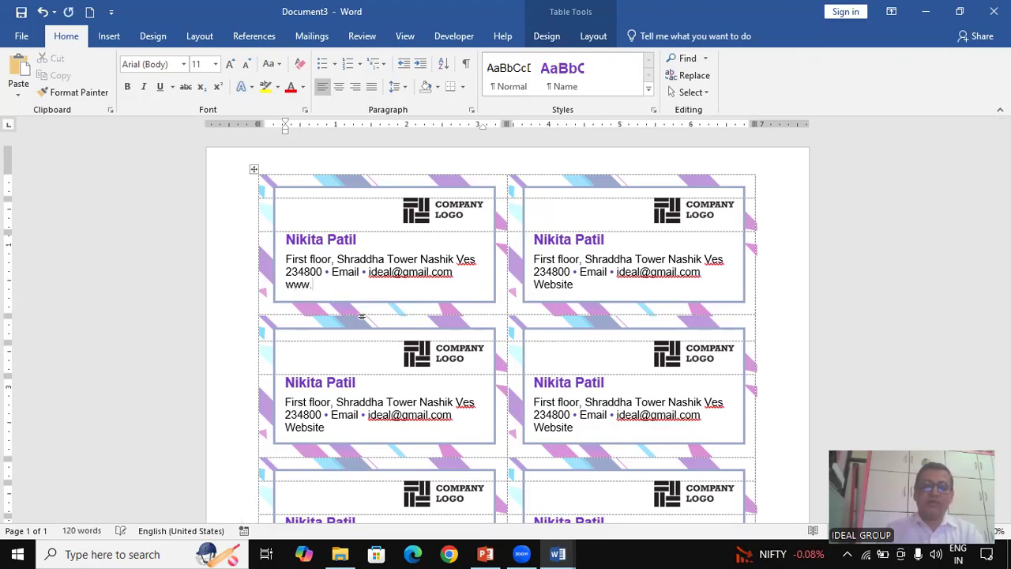
pyautogui.write('idealcom')
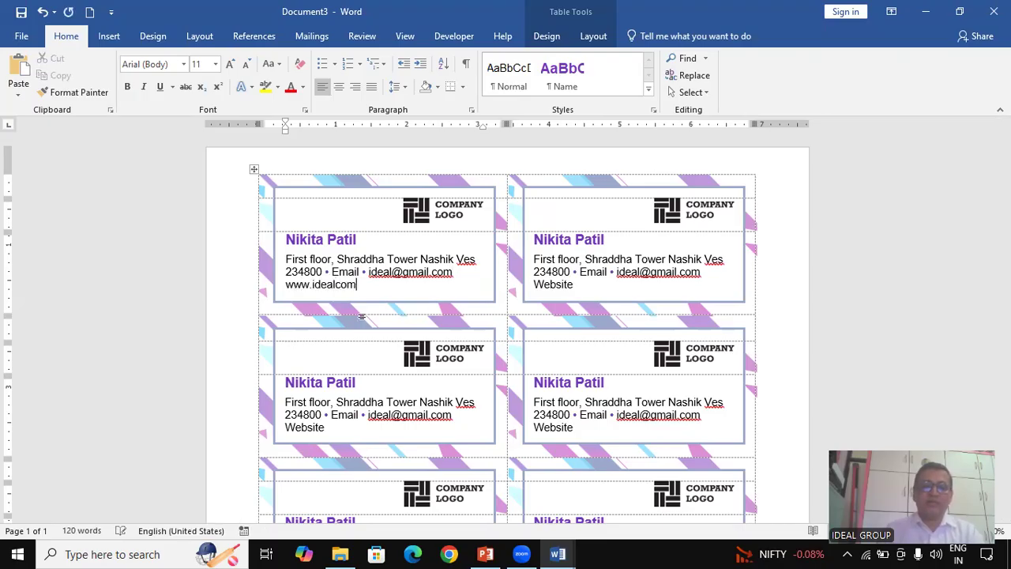
pyautogui.write('puter.com')
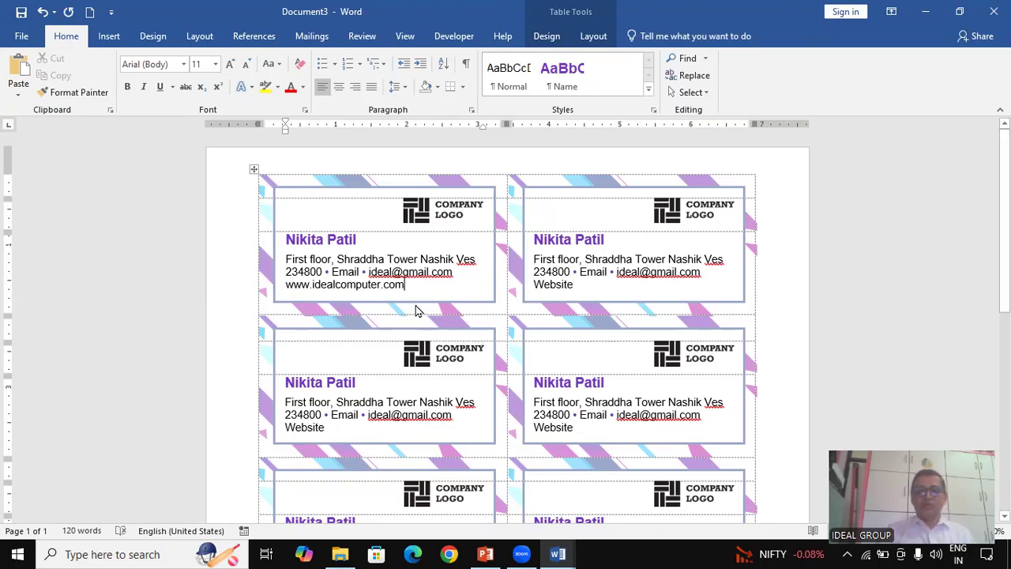
pyautogui.click(860, 304)
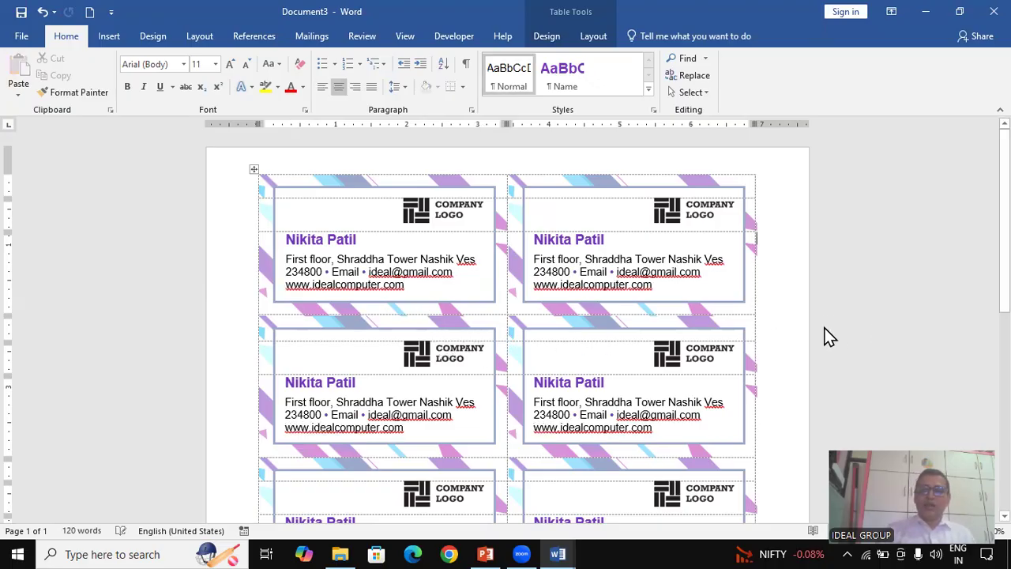
pyautogui.click(323, 275)
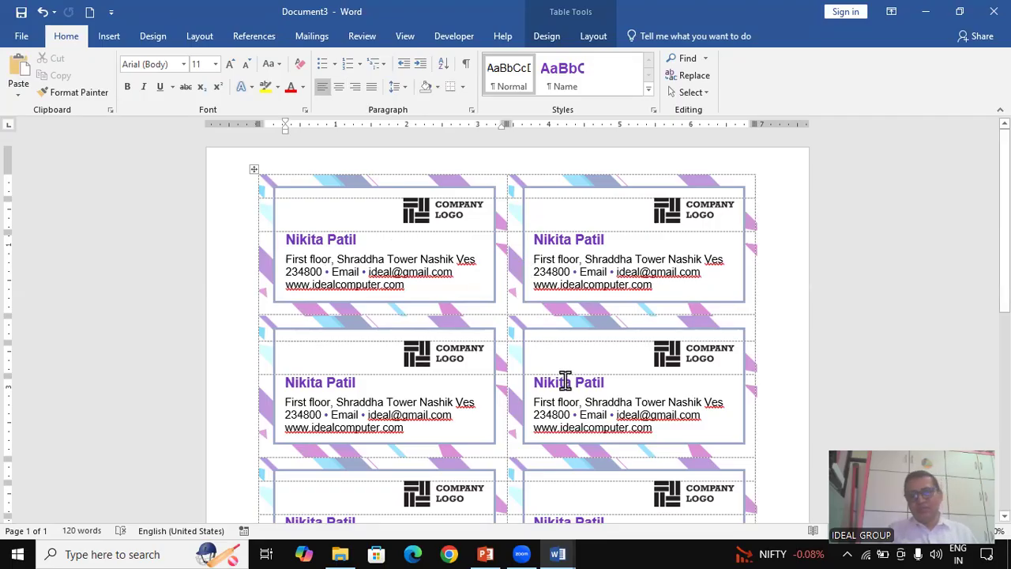
pyautogui.scroll(-5, 606, 332)
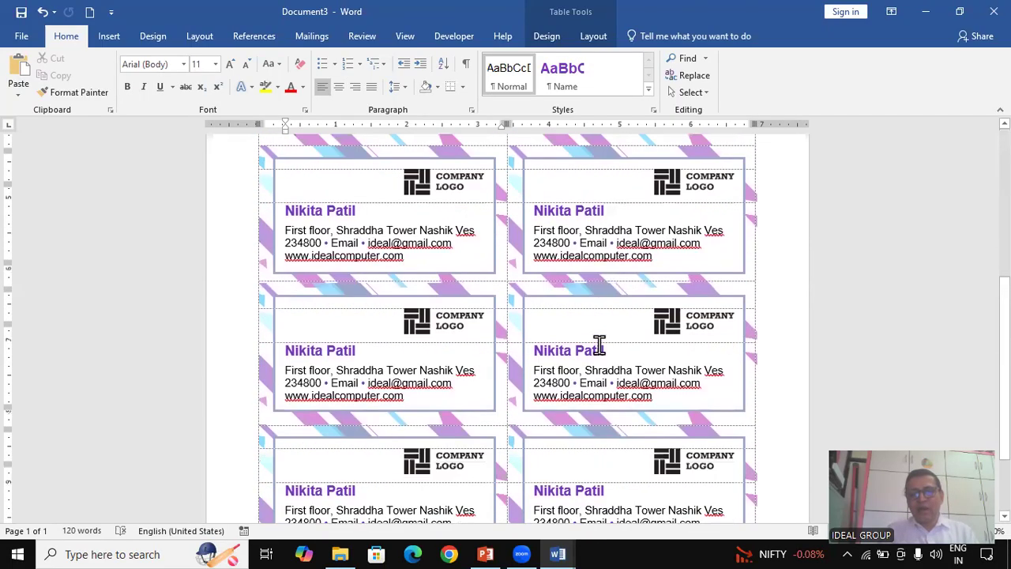
pyautogui.scroll(-1, 597, 348)
pyautogui.scroll(-1, 594, 359)
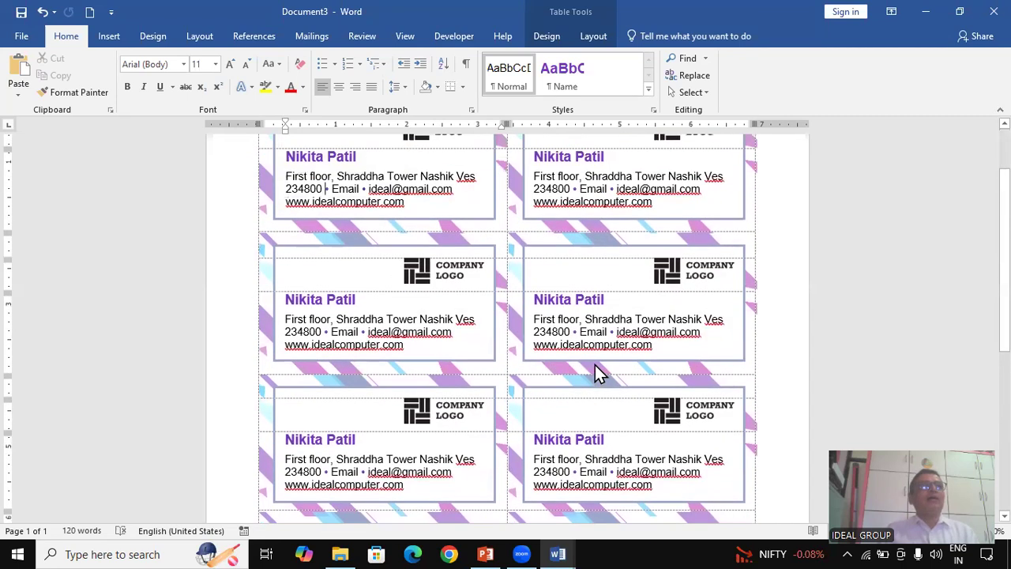
pyautogui.scroll(3, 594, 365)
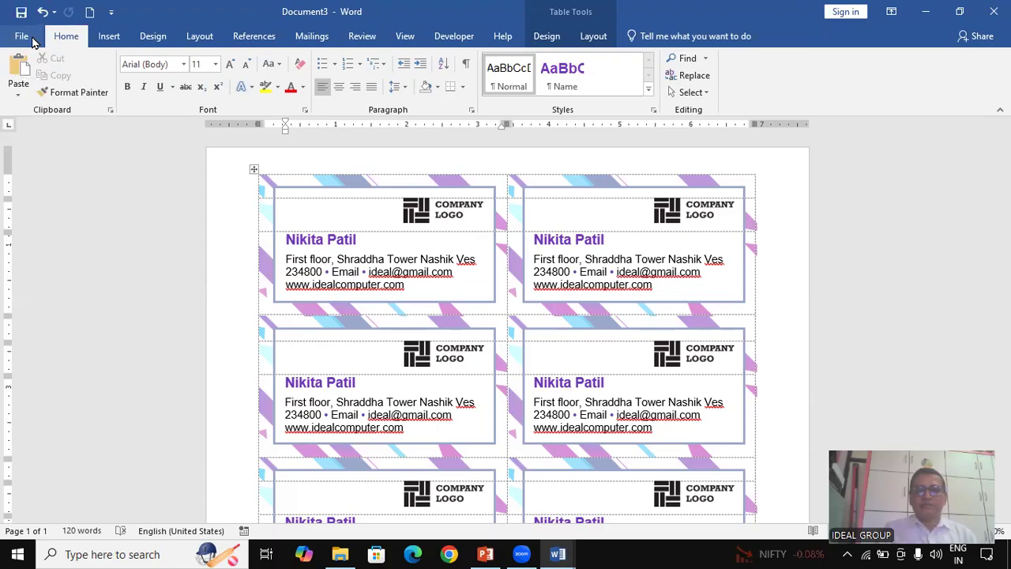
# Save the card sheet in Documents as the cardholder's name followed by '- Card'
pyautogui.click(30, 38)
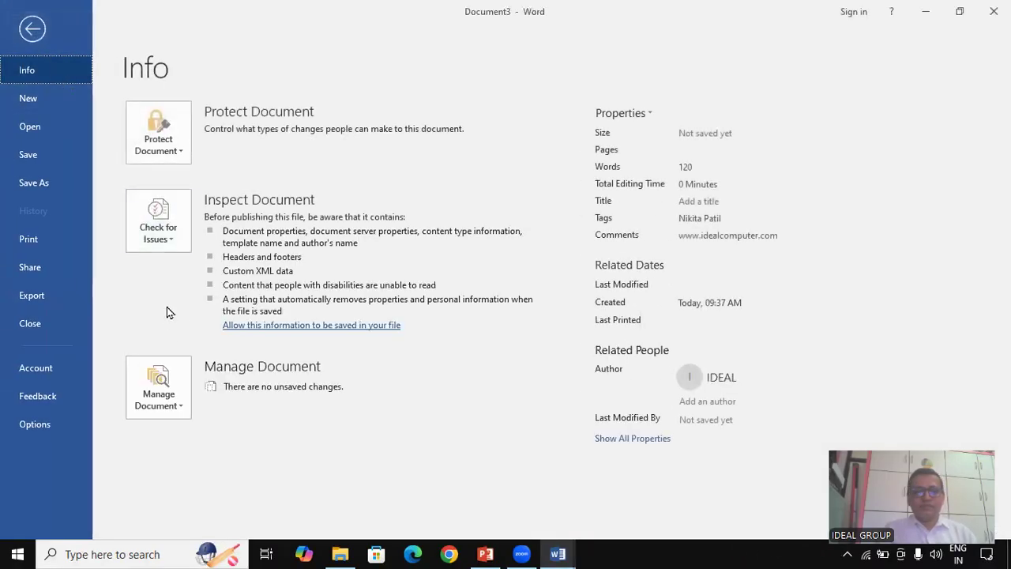
pyautogui.click(45, 161)
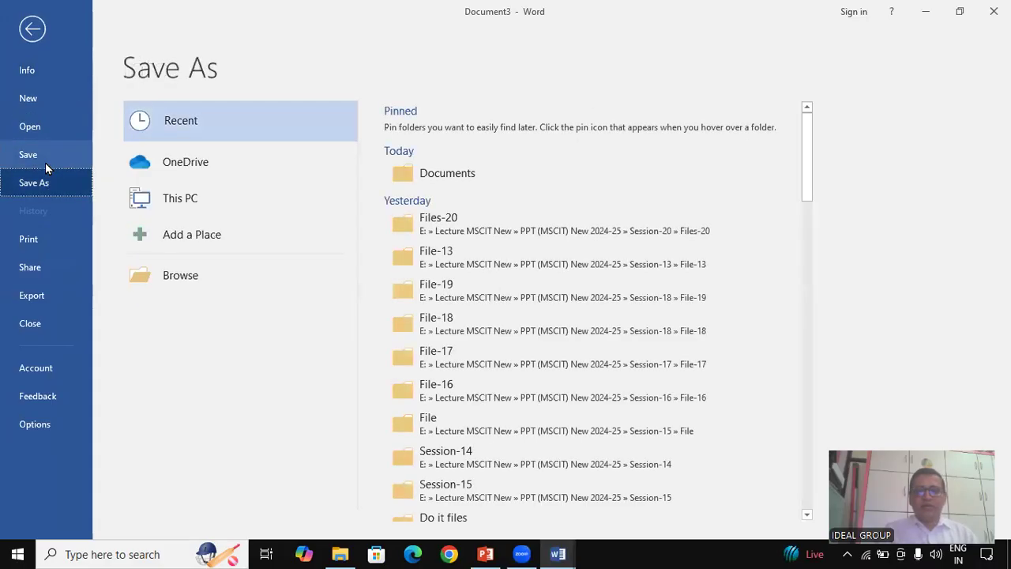
pyautogui.click(190, 87)
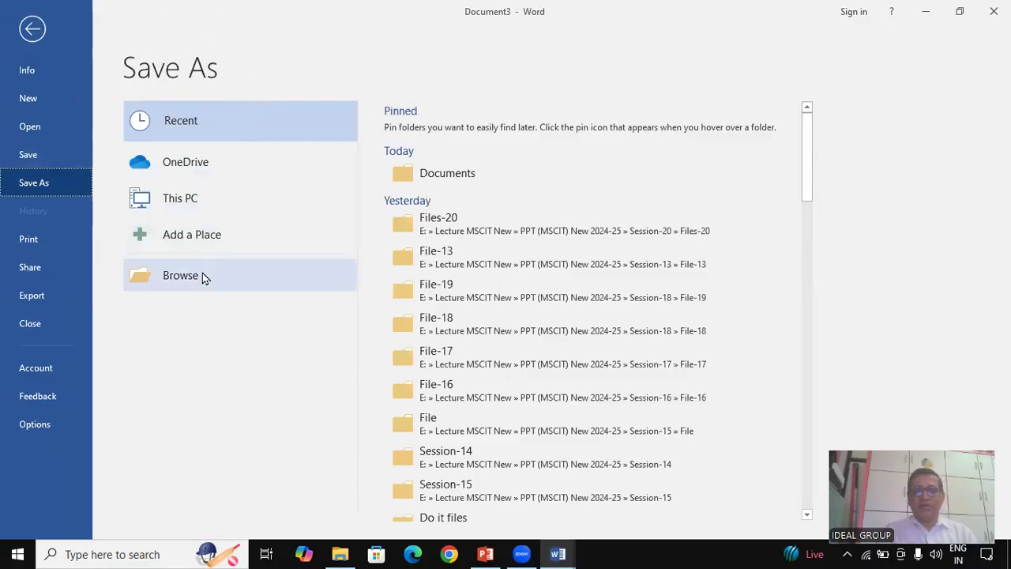
pyautogui.click(466, 176)
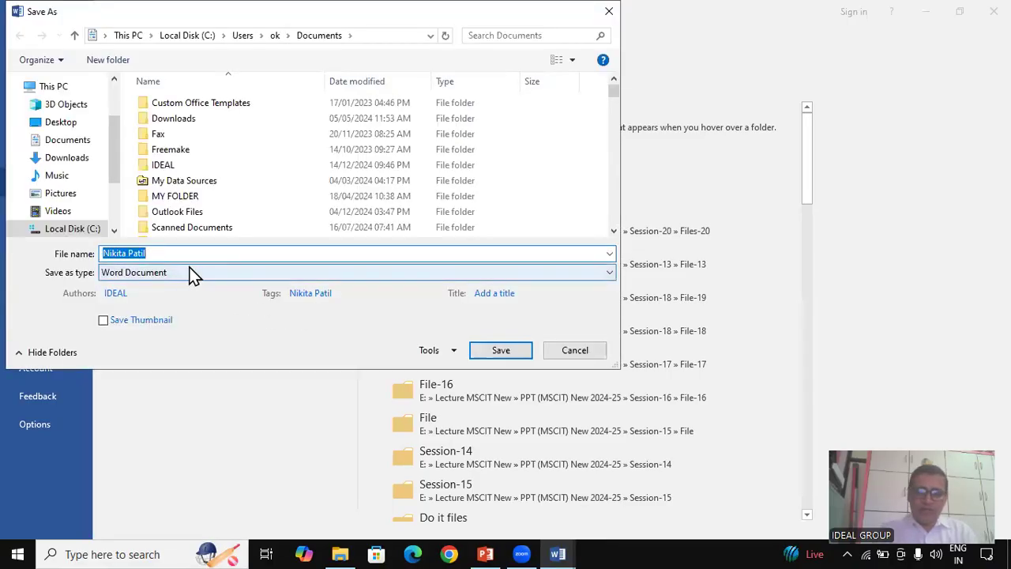
pyautogui.press('Home')
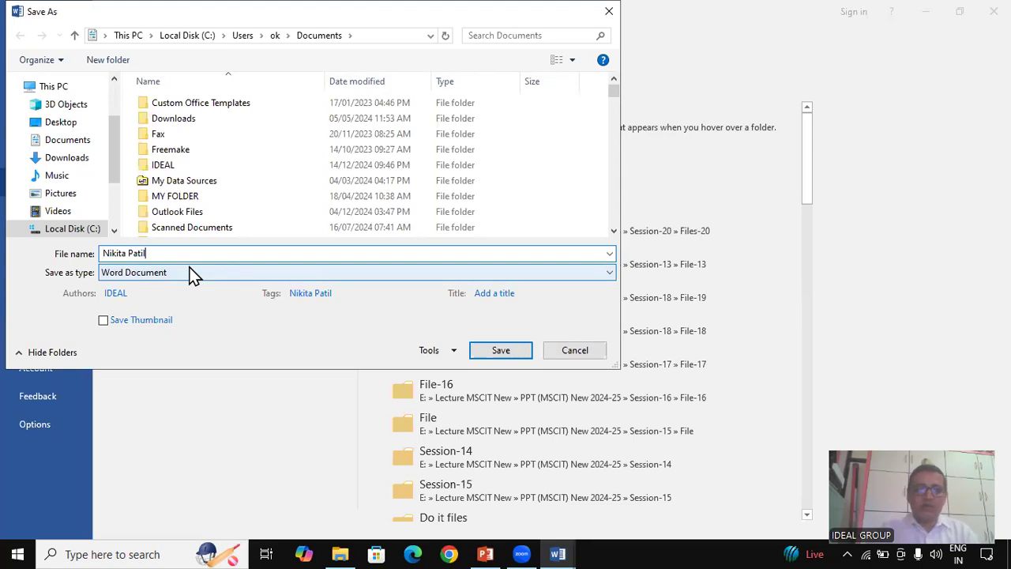
pyautogui.write('- ')
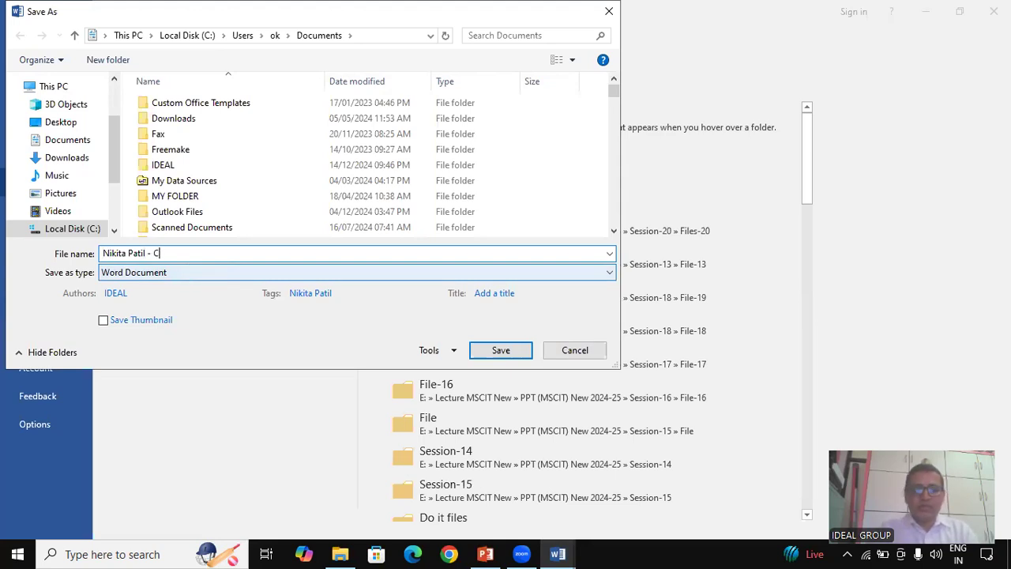
pyautogui.write('Card')
pyautogui.click(500, 353)
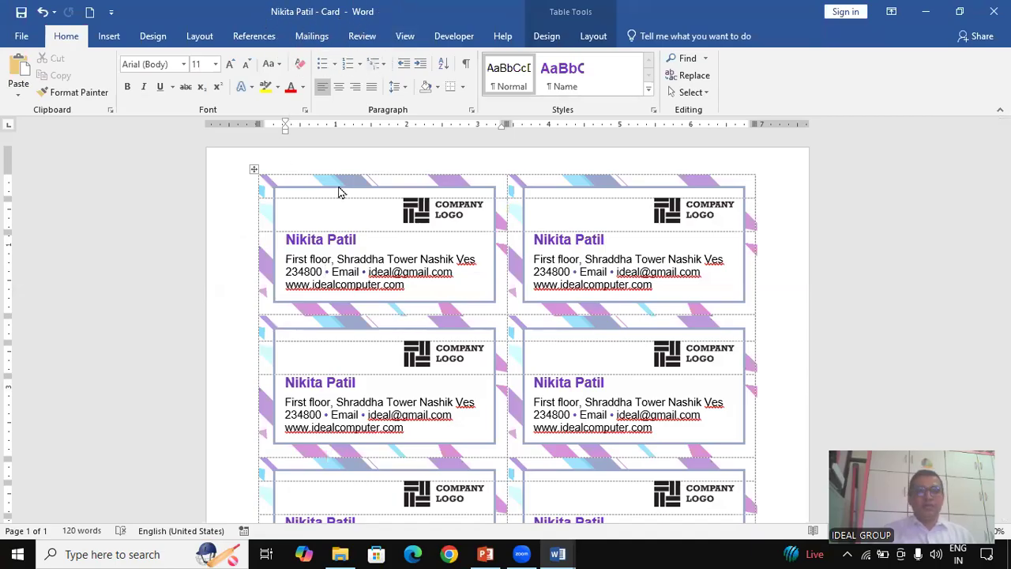
pyautogui.scroll(-8, 490, 280)
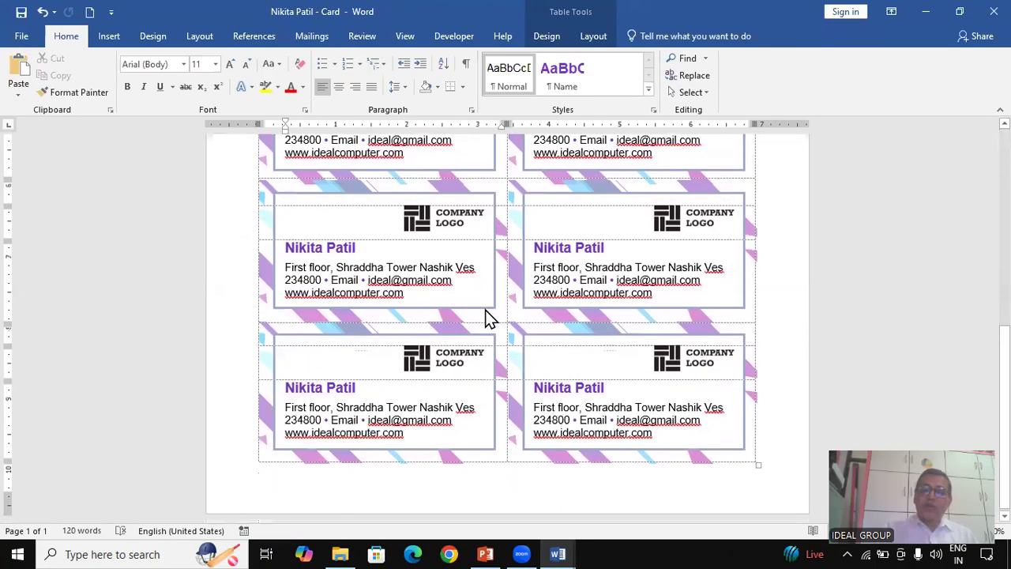
pyautogui.scroll(8, 487, 316)
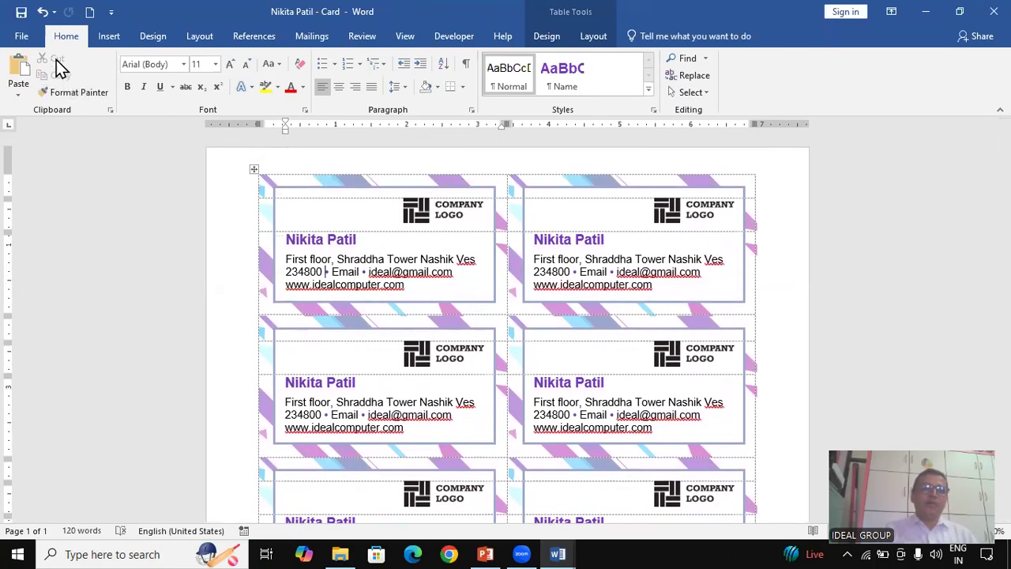
pyautogui.click(32, 40)
pyautogui.click(28, 36)
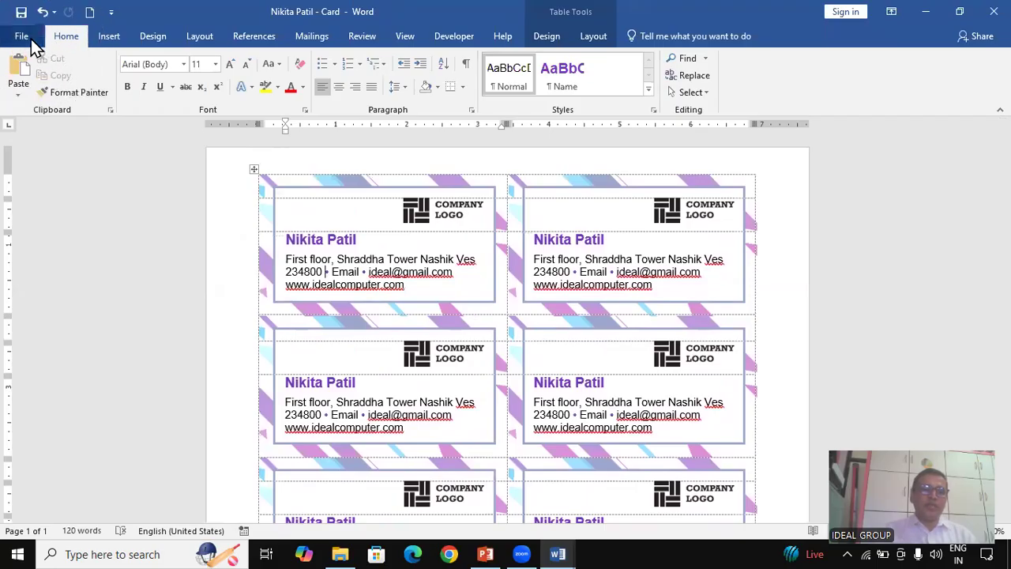
# Publish the card sheet as a PDF in Documents, keeping the same file name
pyautogui.click(50, 308)
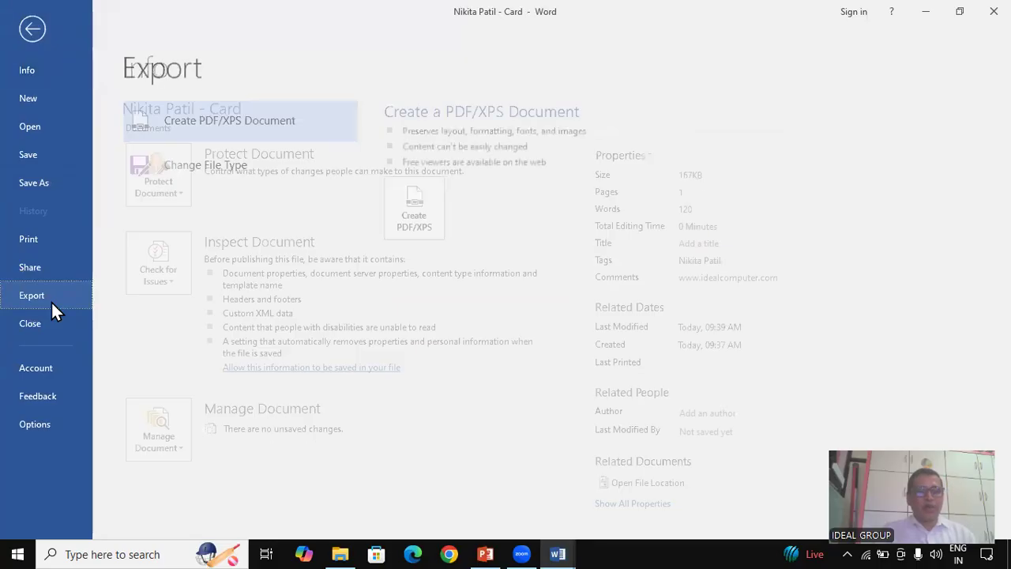
pyautogui.click(429, 230)
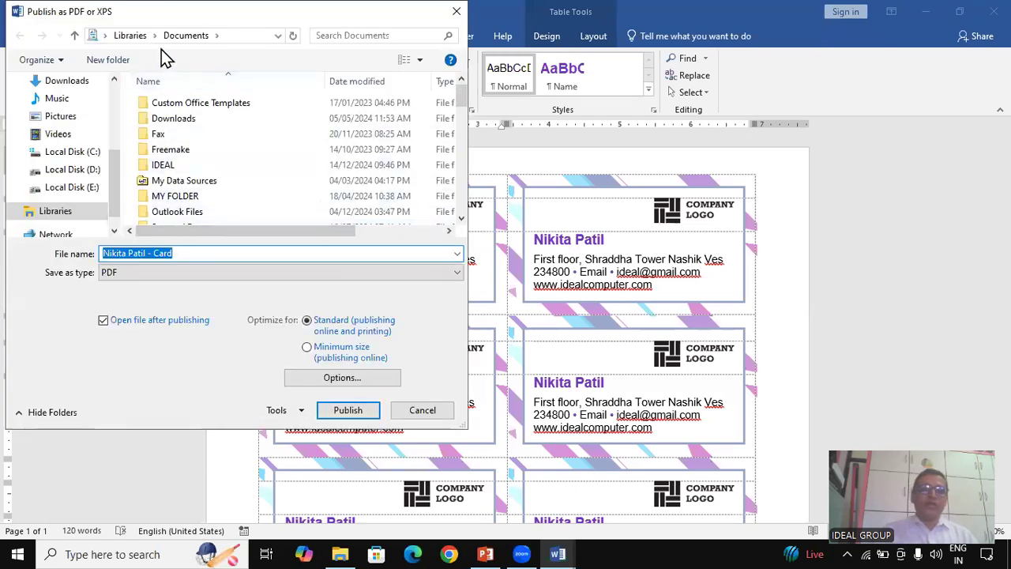
pyautogui.press('ctrl')
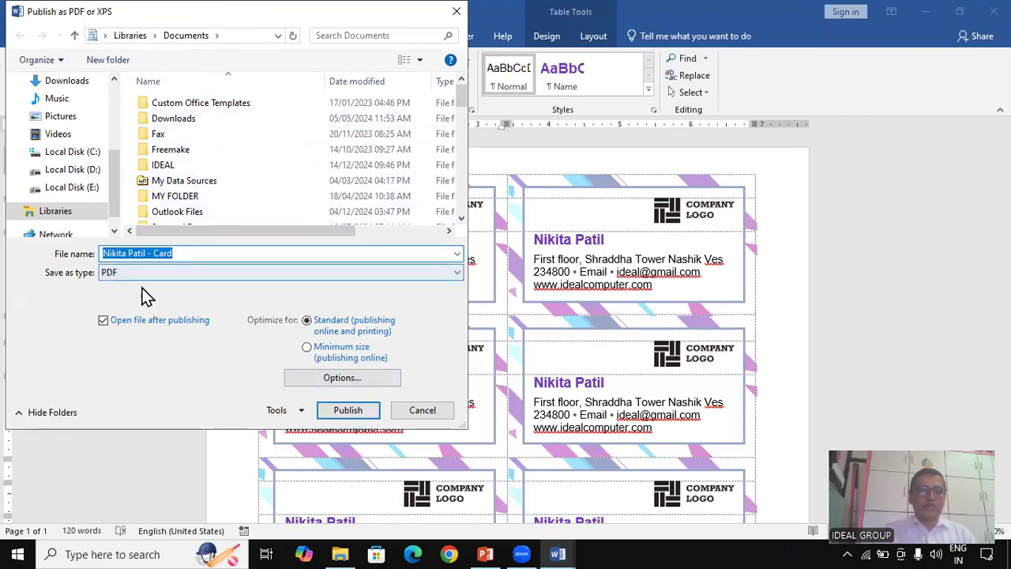
pyautogui.click(364, 421)
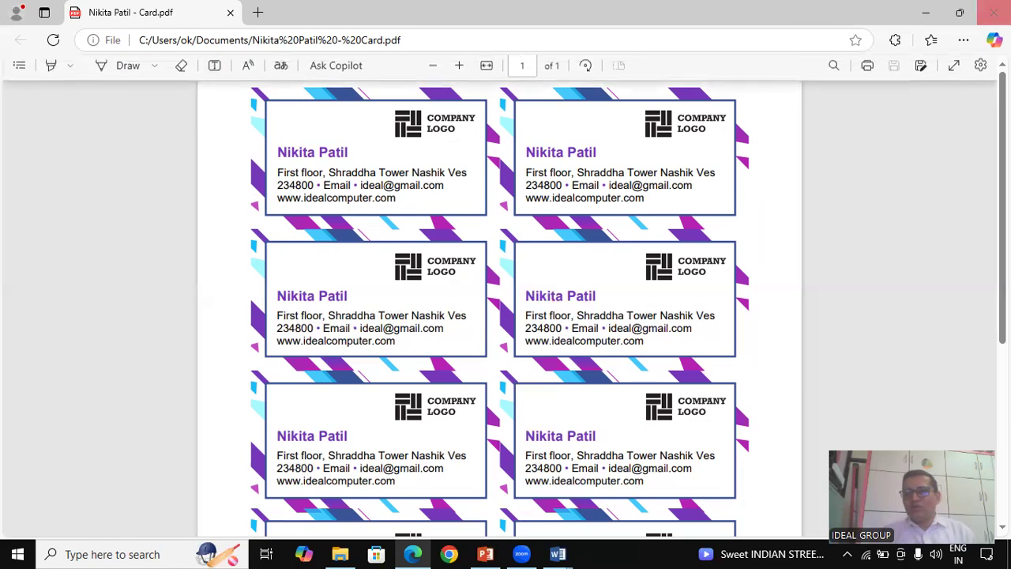
# Close the one-page card PDF in Edge after reviewing it
pyautogui.click(993, 11)
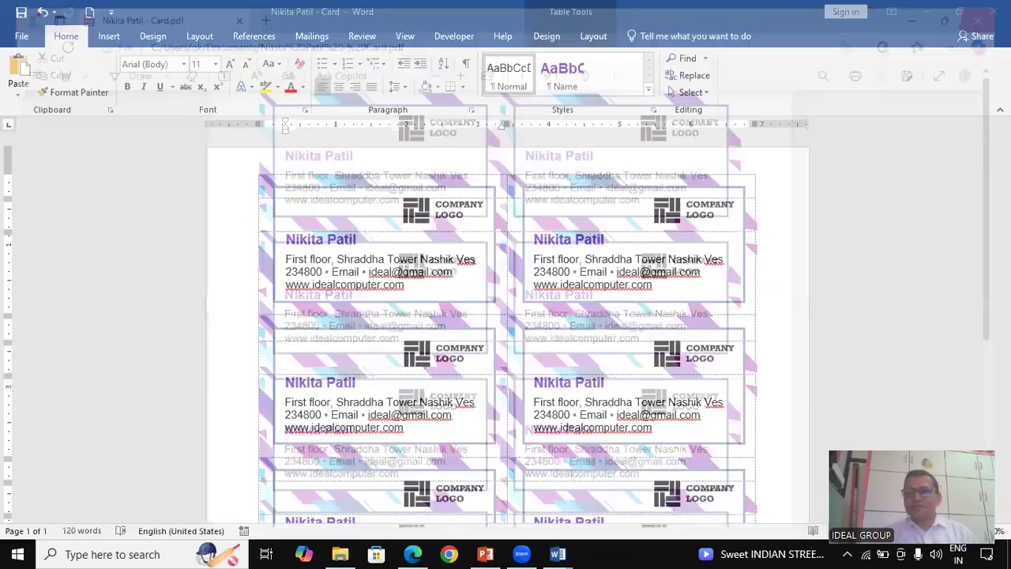
# Look over the Office account and update options, then bring up the Share with People page
pyautogui.click(24, 34)
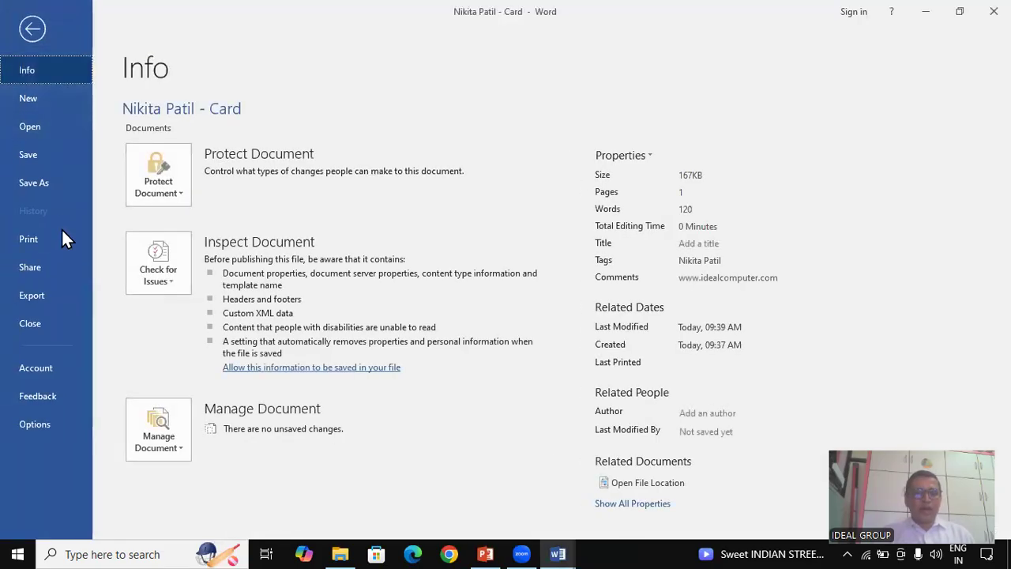
pyautogui.click(48, 368)
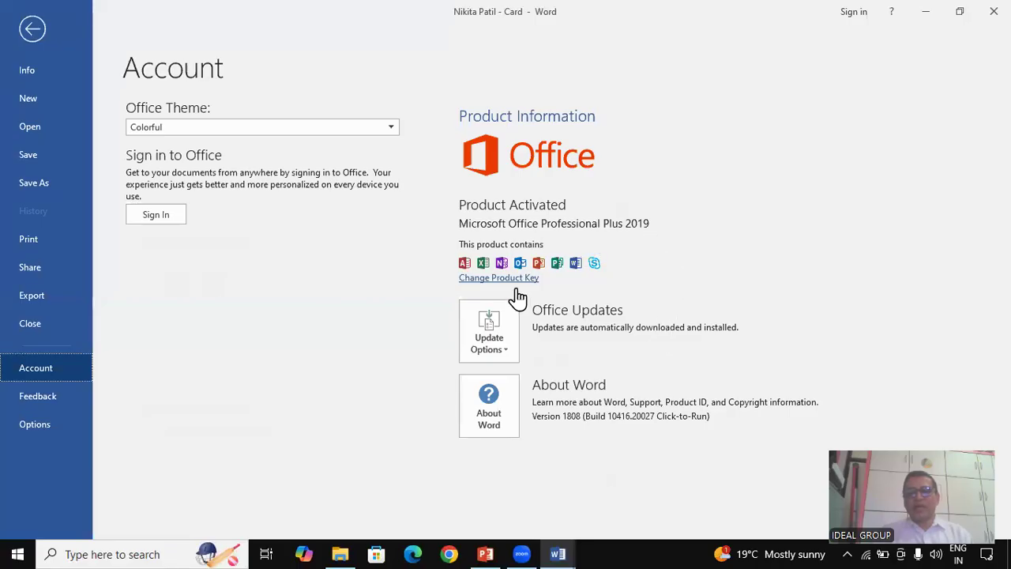
pyautogui.click(506, 355)
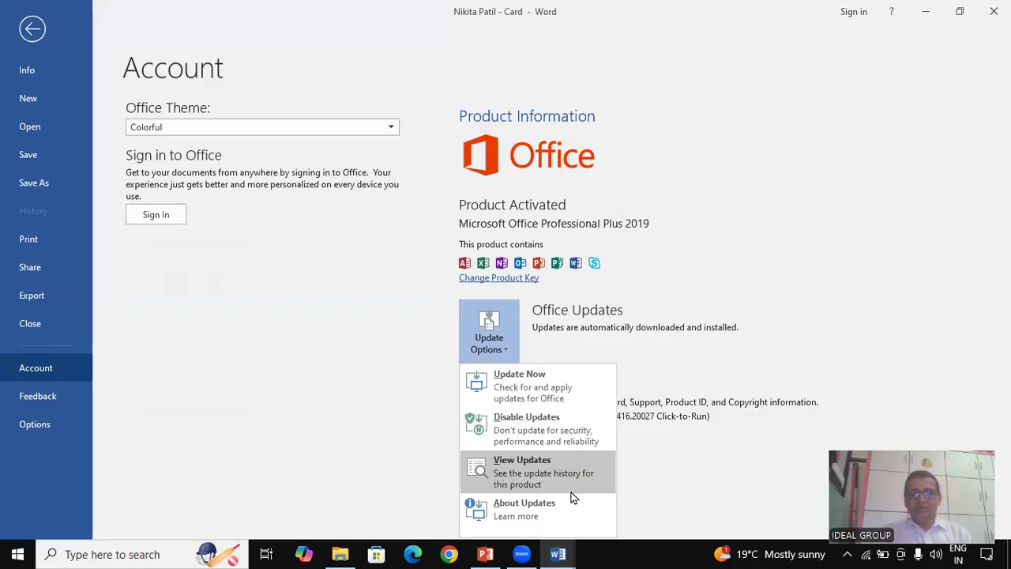
pyautogui.click(324, 416)
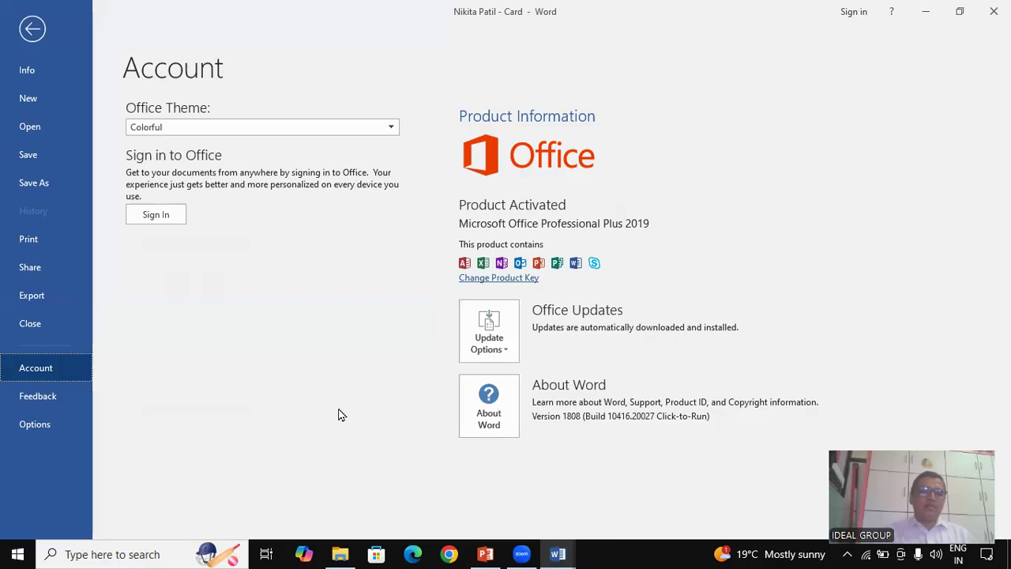
pyautogui.click(46, 273)
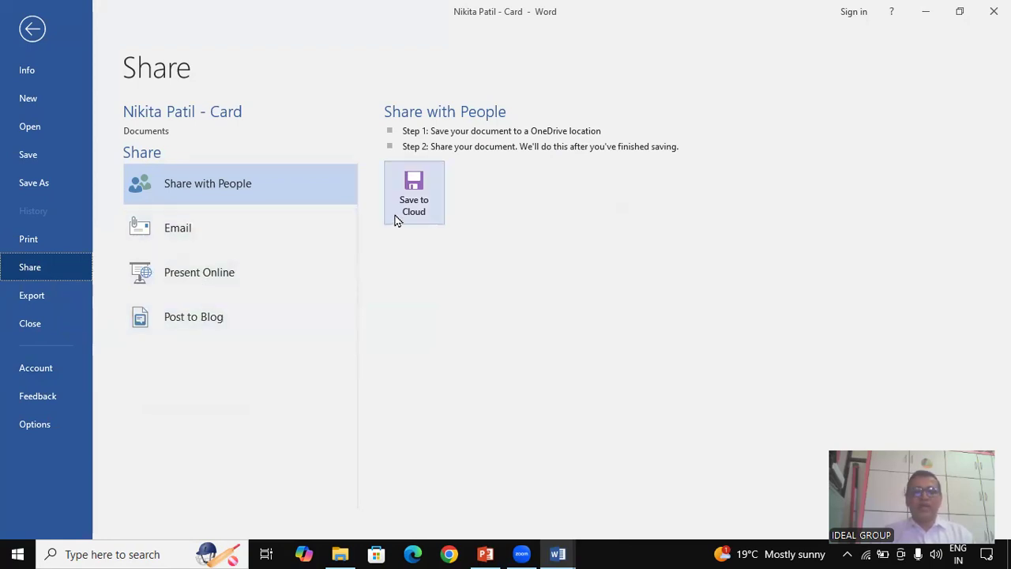
# Try Save to Cloud, then show the Print page with the one-page card preview
pyautogui.click(422, 213)
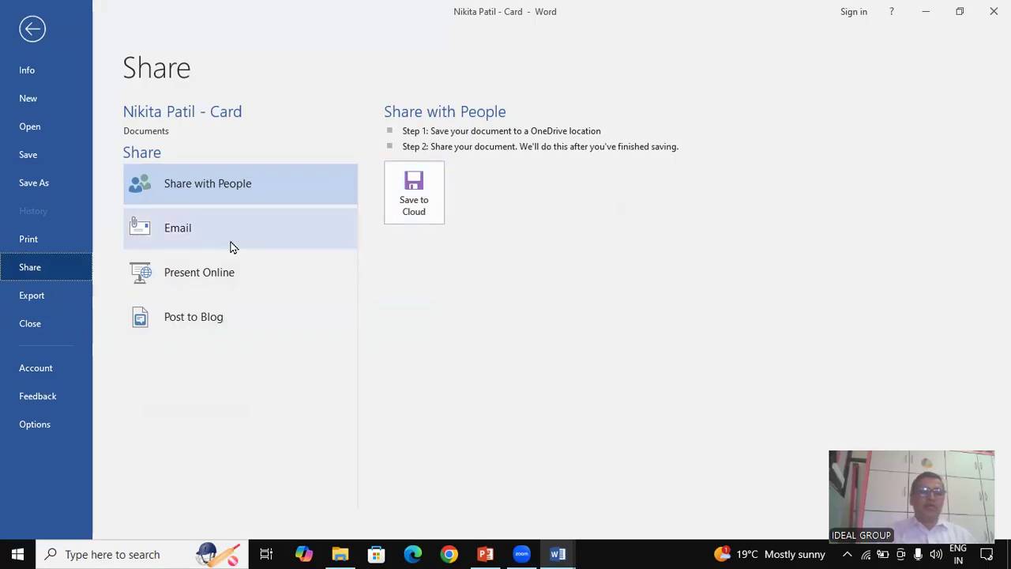
pyautogui.click(48, 245)
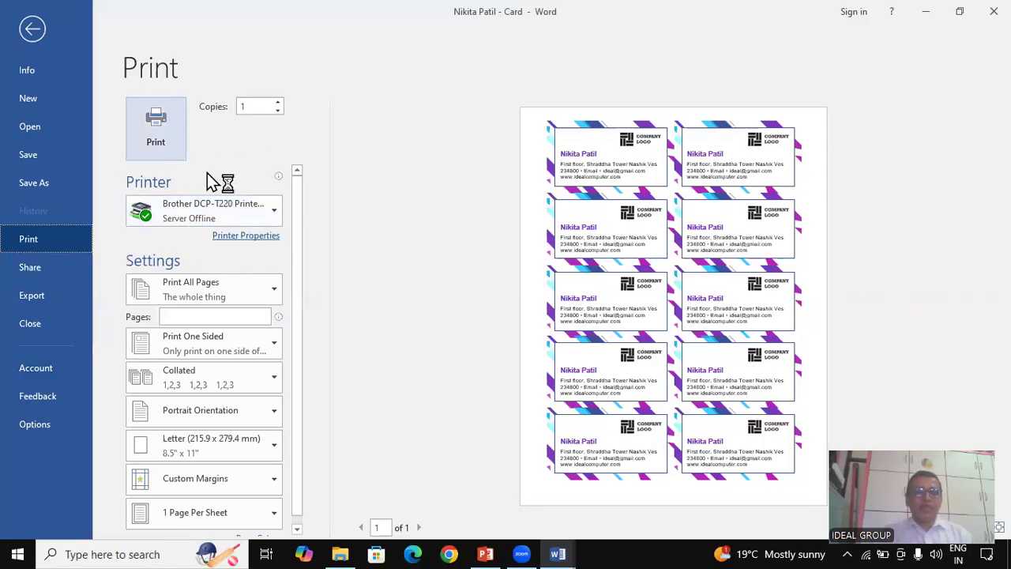
# Choose Microsoft Print to PDF as the printer and print the card sheet
pyautogui.click(275, 211)
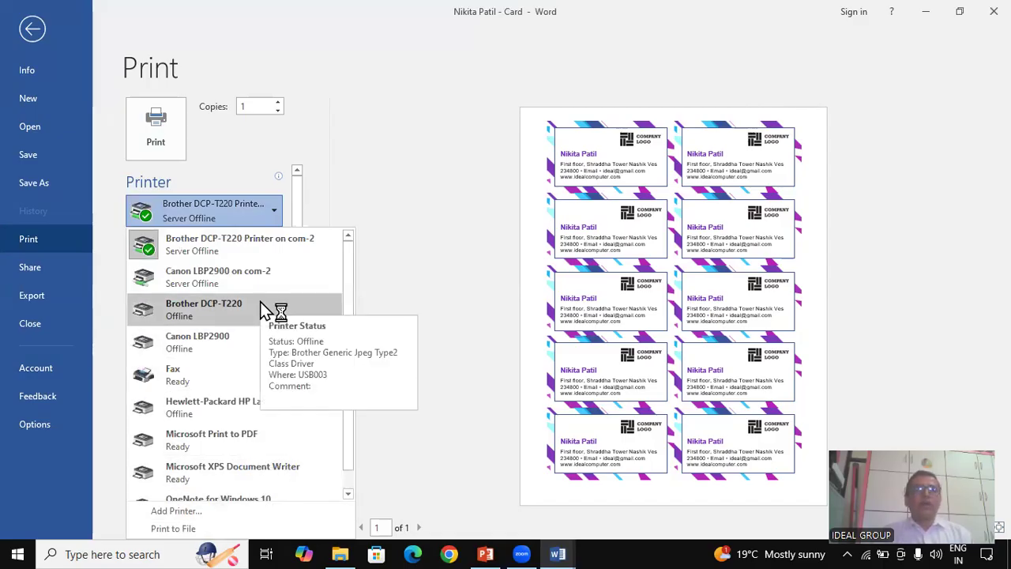
pyautogui.click(235, 444)
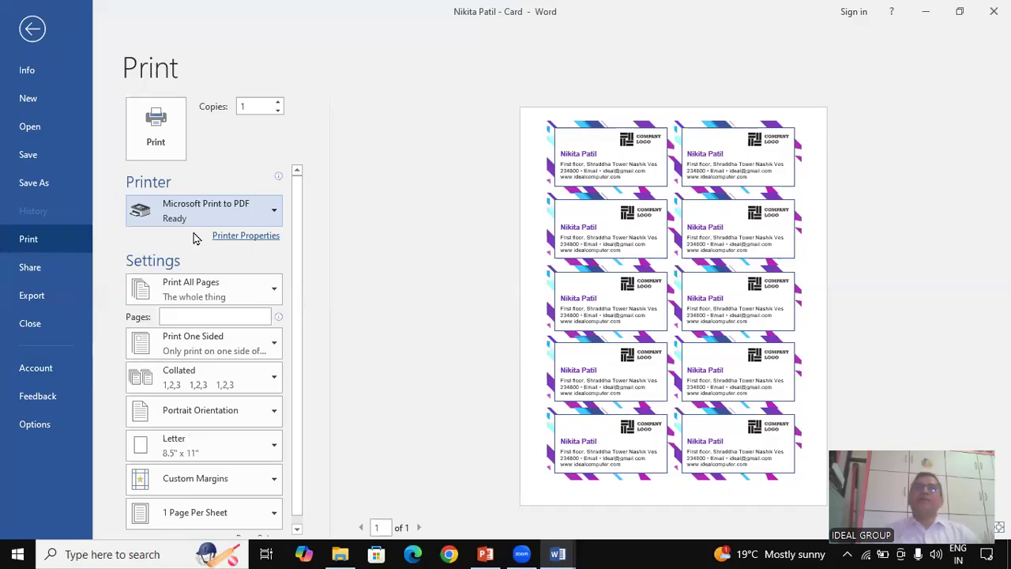
pyautogui.click(168, 135)
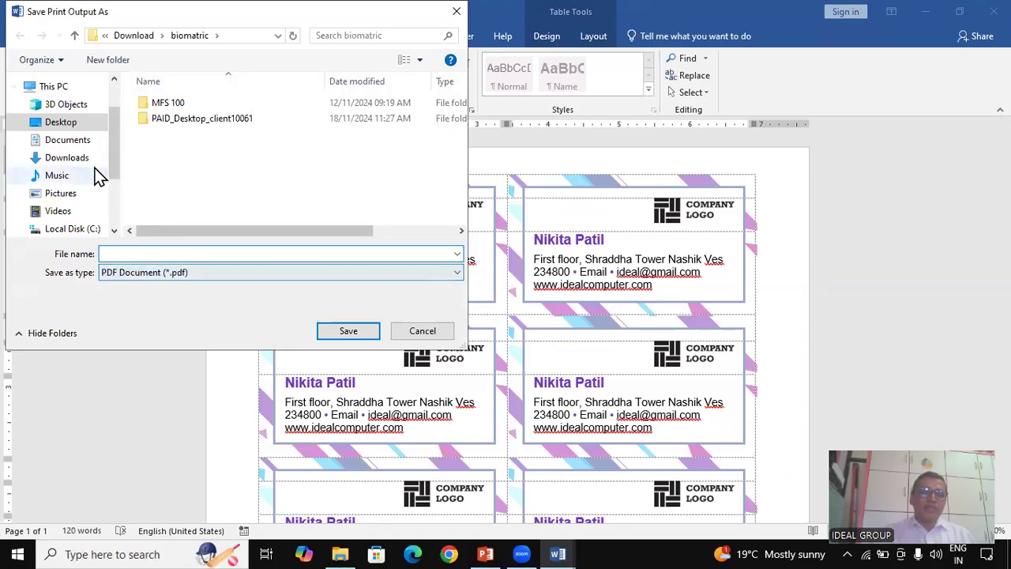
# Save the PDF printout to Documents under the name 'printfile'
pyautogui.click(75, 143)
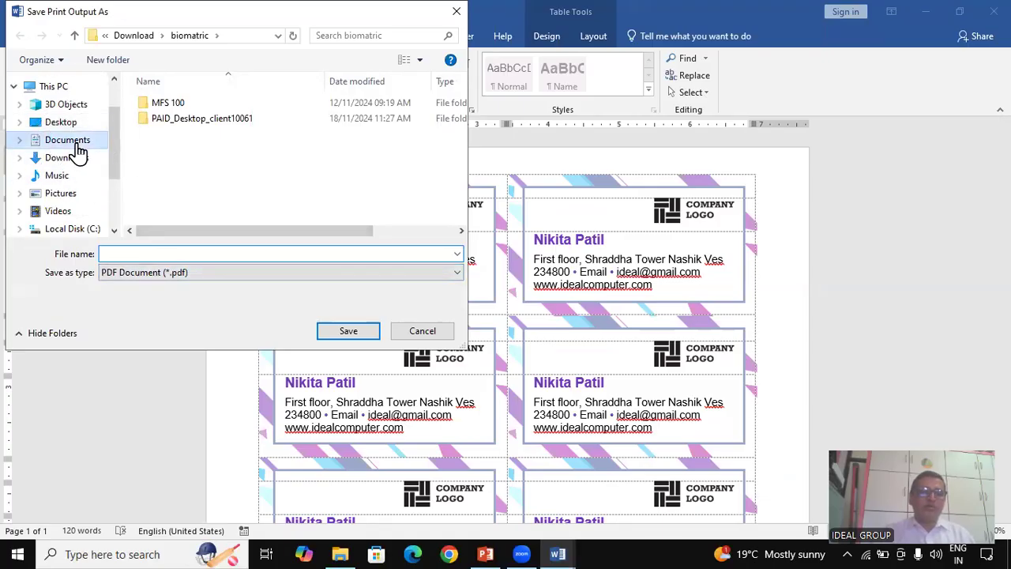
pyautogui.click(146, 254)
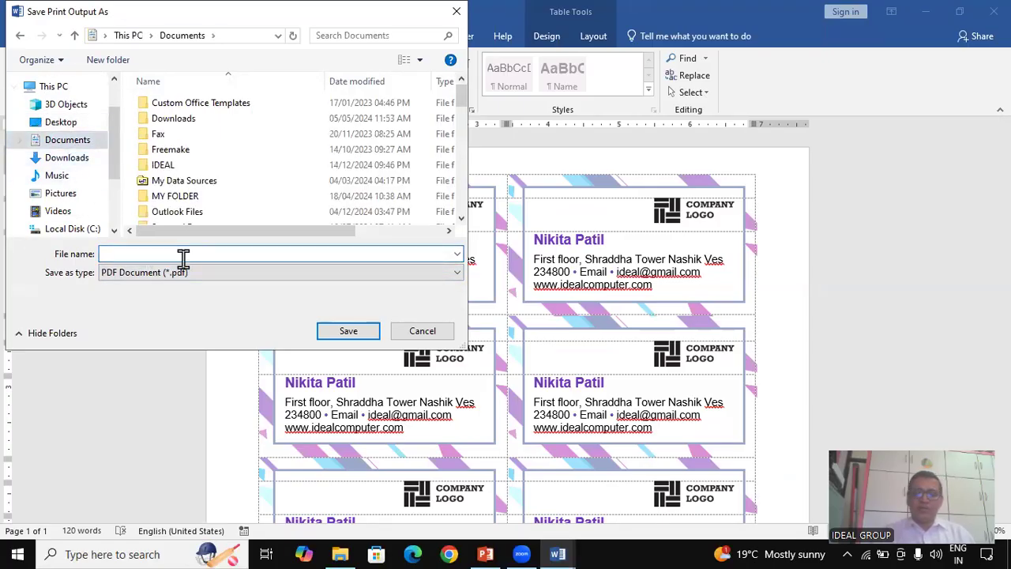
pyautogui.write('pri')
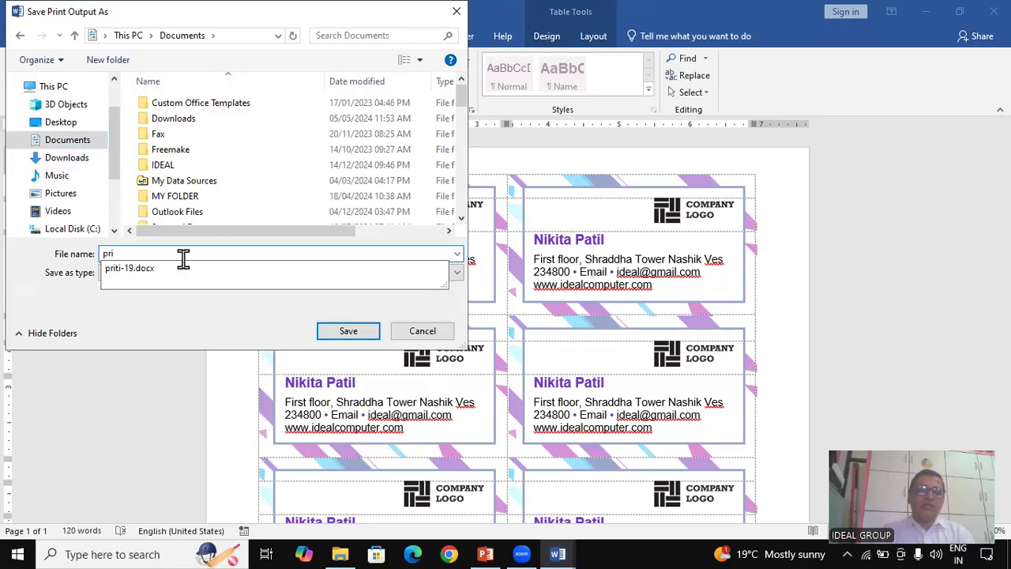
pyautogui.write('ntfile')
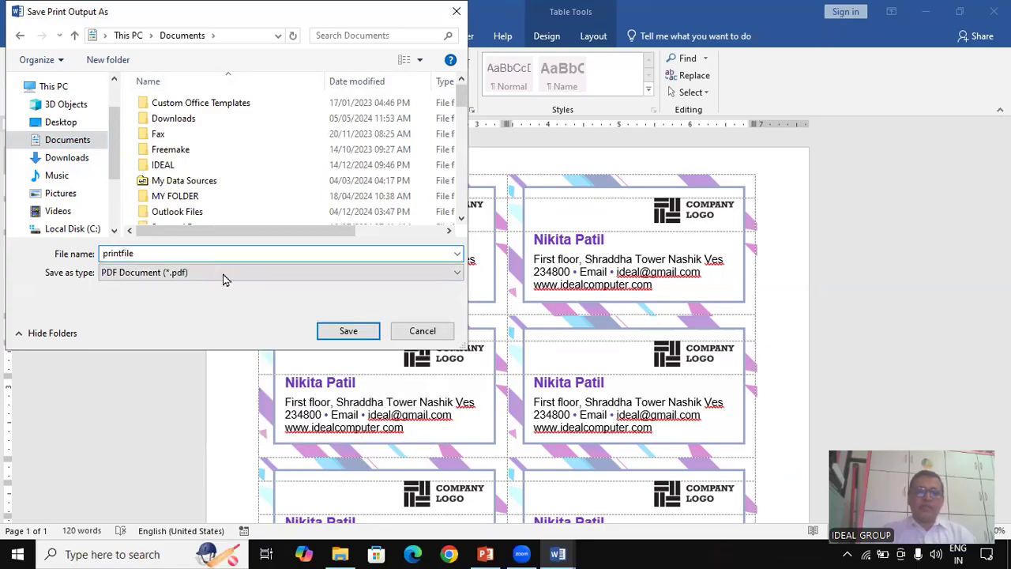
pyautogui.click(361, 333)
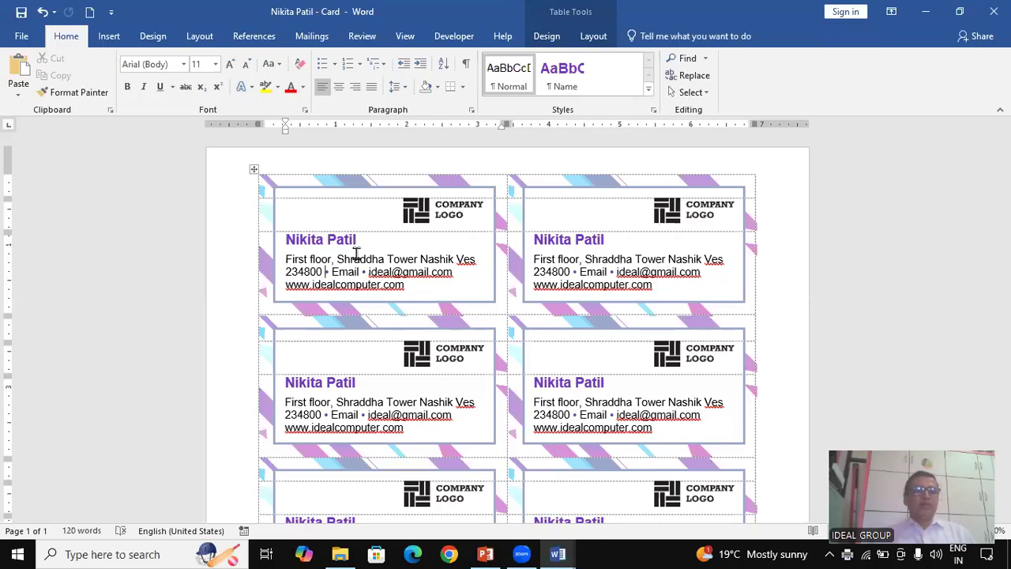
# Change the print paper size from Letter to A4
pyautogui.click(30, 37)
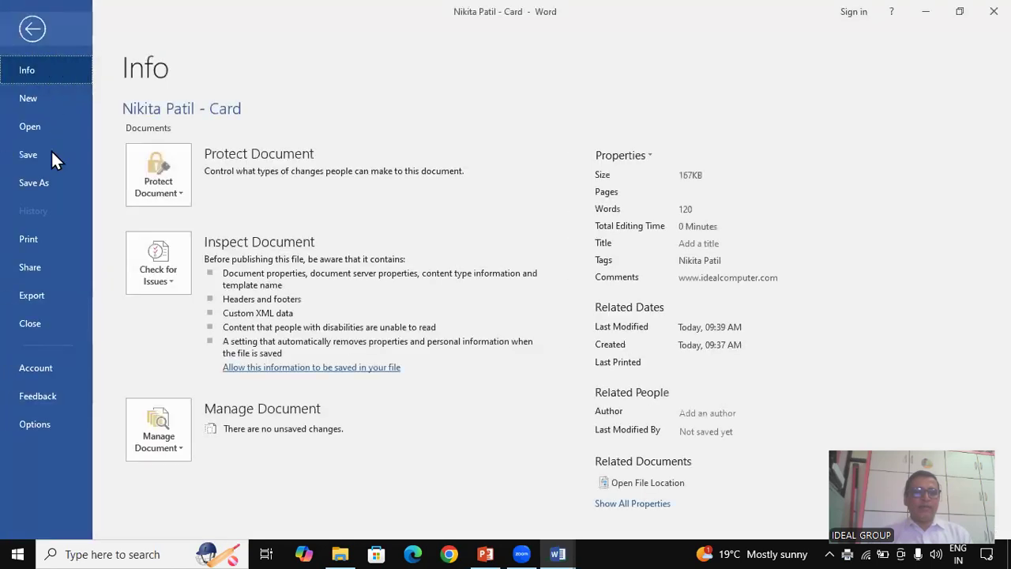
pyautogui.click(38, 238)
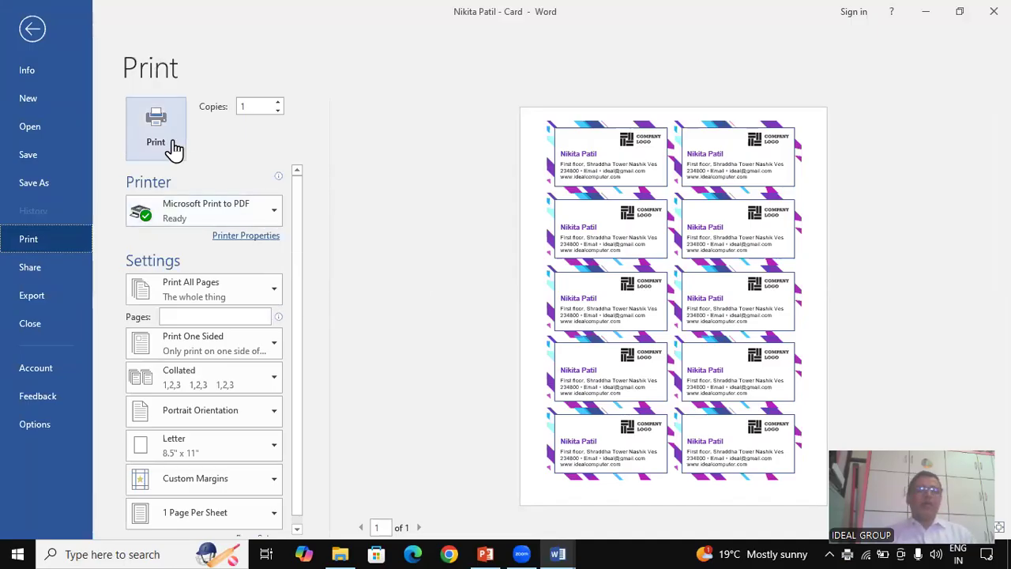
pyautogui.doubleClick(257, 106)
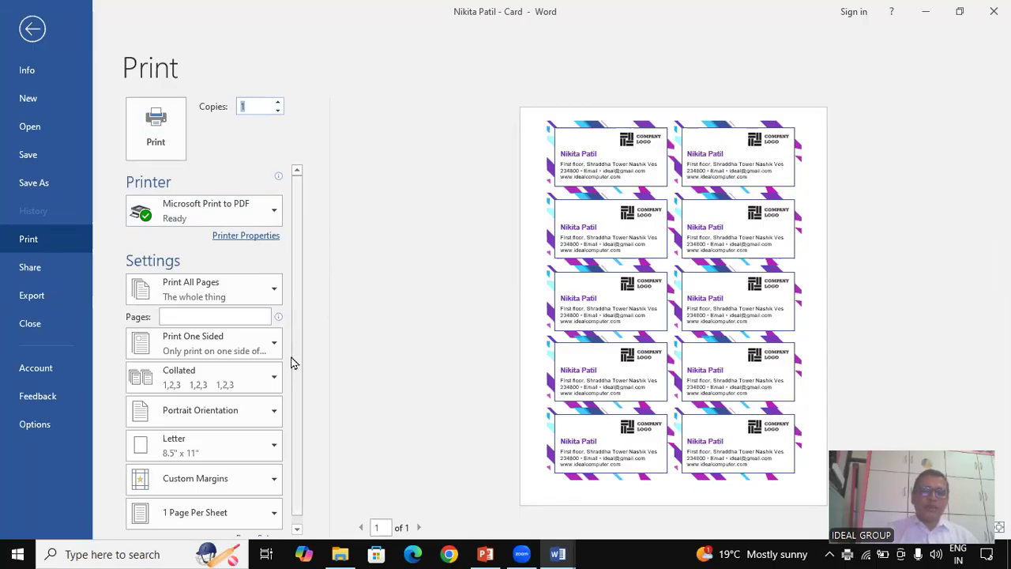
pyautogui.scroll(-1, 293, 410)
pyautogui.scroll(-1, 294, 411)
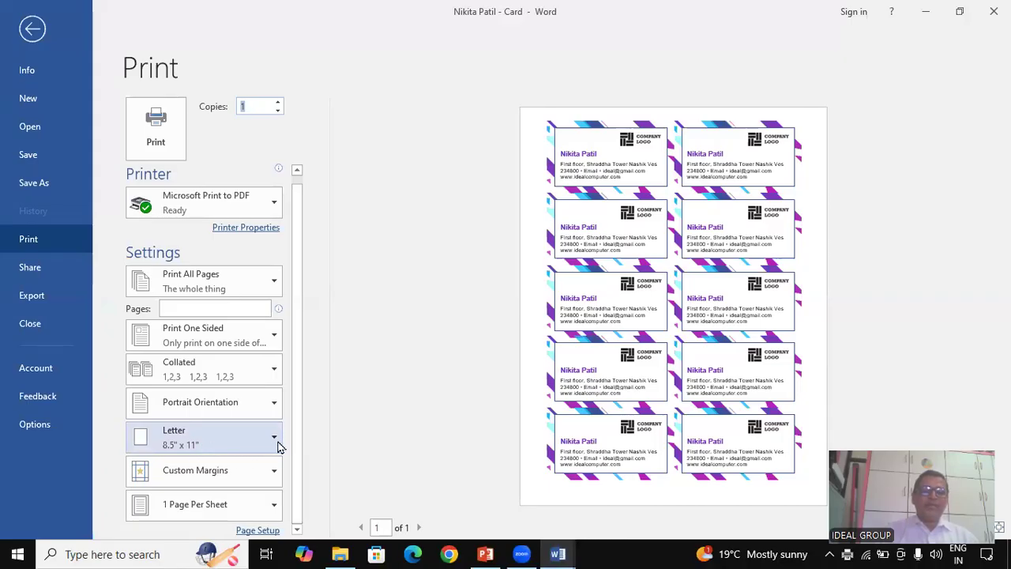
pyautogui.click(270, 440)
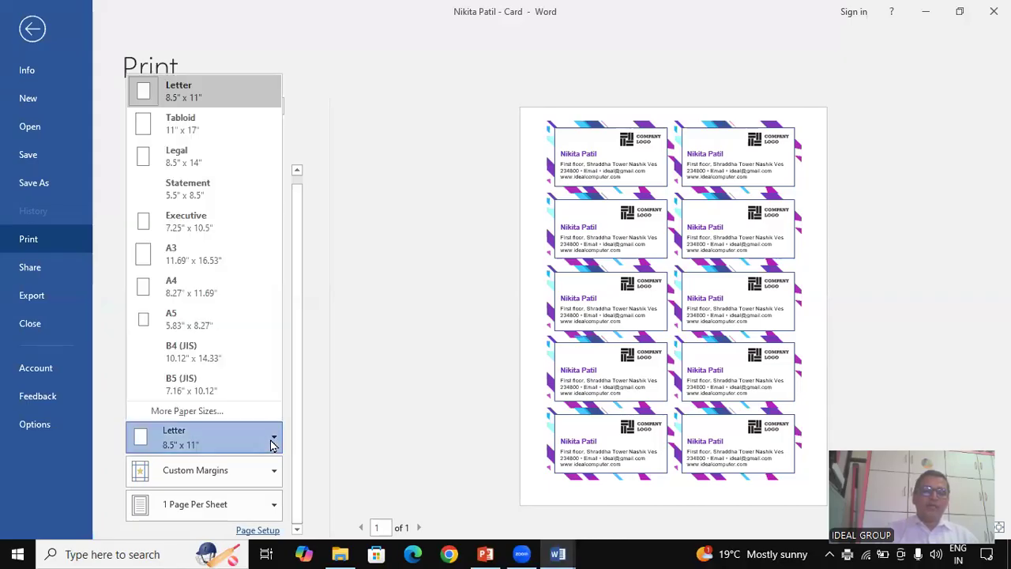
pyautogui.click(186, 292)
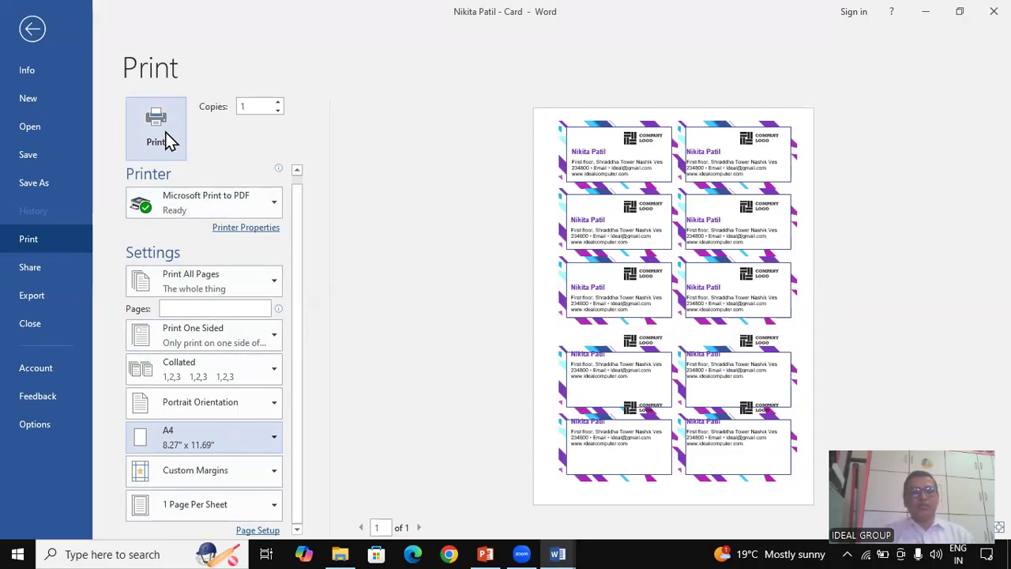
# Try a page range of '1' in Pages, then clear it to print all pages
pyautogui.moveTo(140, 318)
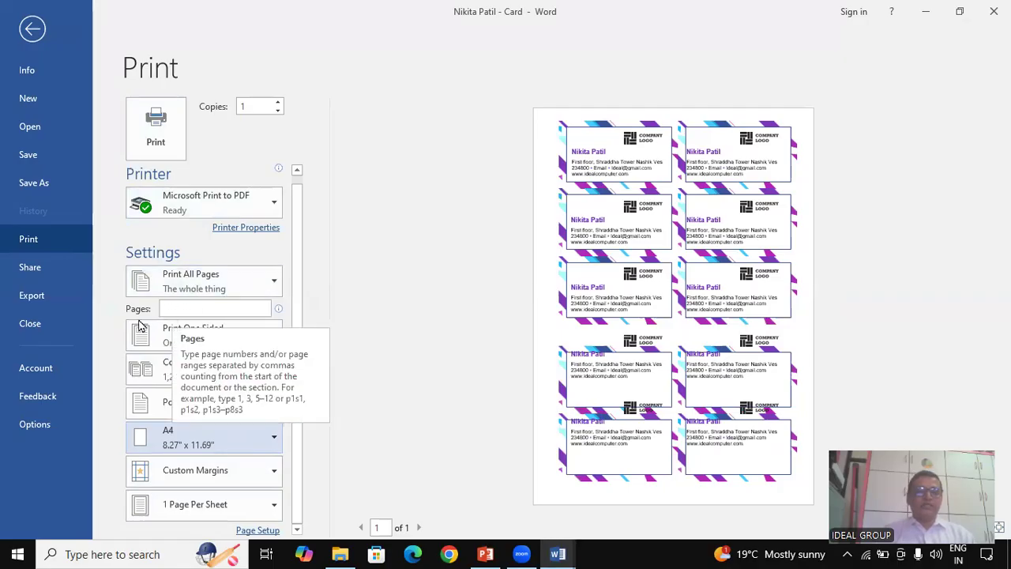
pyautogui.click(171, 309)
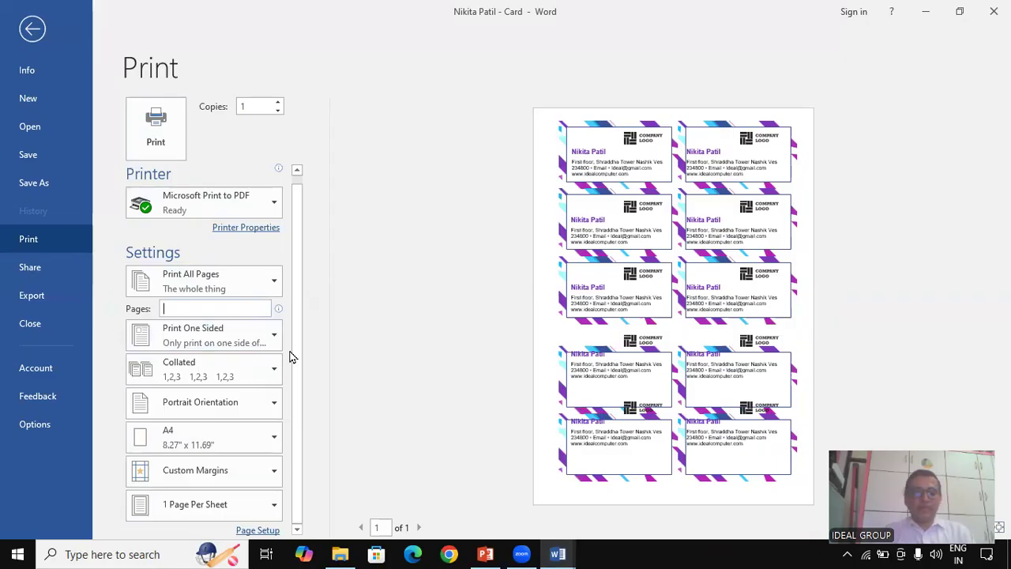
pyautogui.write('1-5')
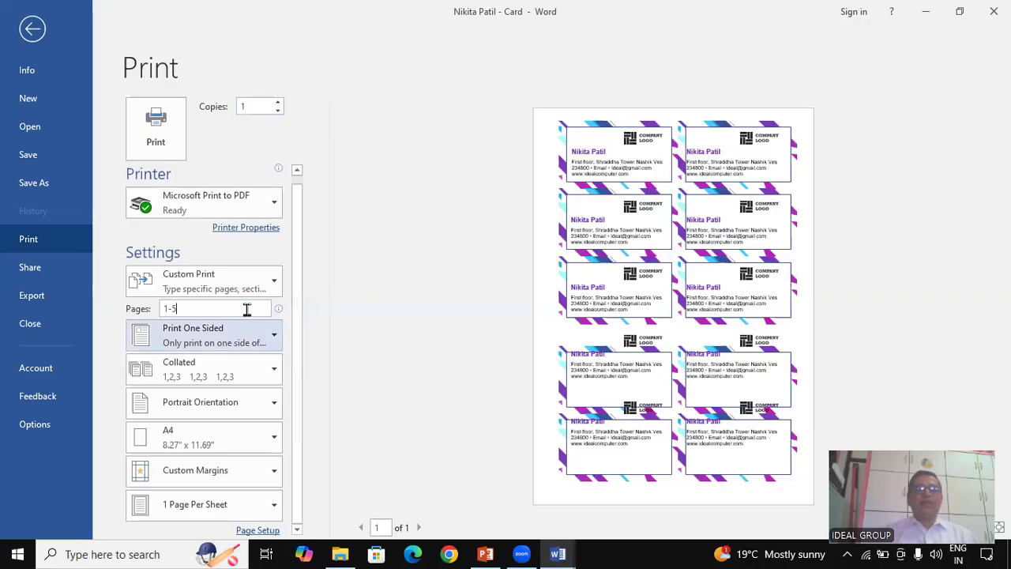
pyautogui.moveTo(199, 307); pyautogui.dragTo(118, 309)
pyautogui.write('1,')
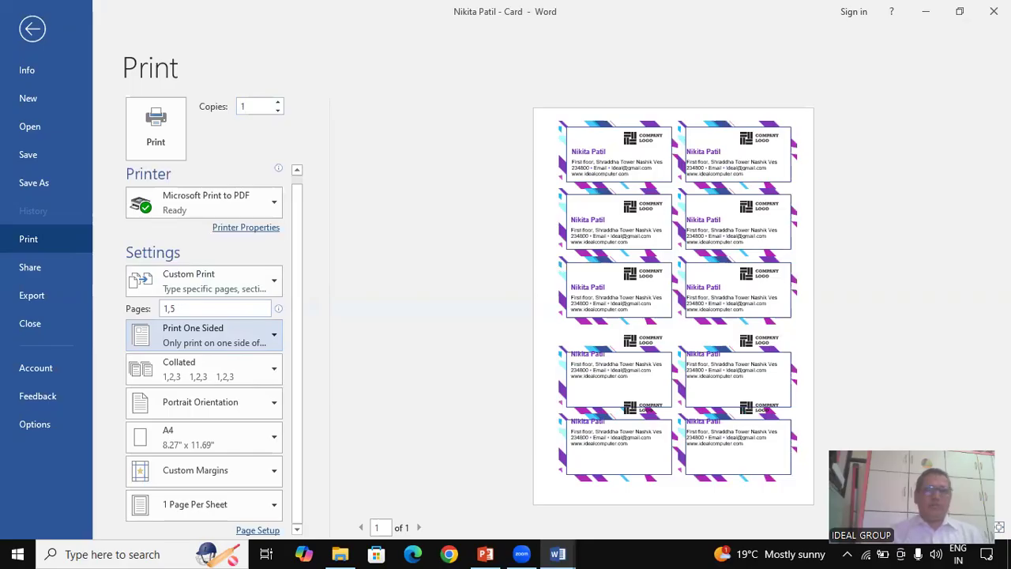
pyautogui.press('BackSpace')
pyautogui.press('BackSpace')
pyautogui.press('BackSpace')
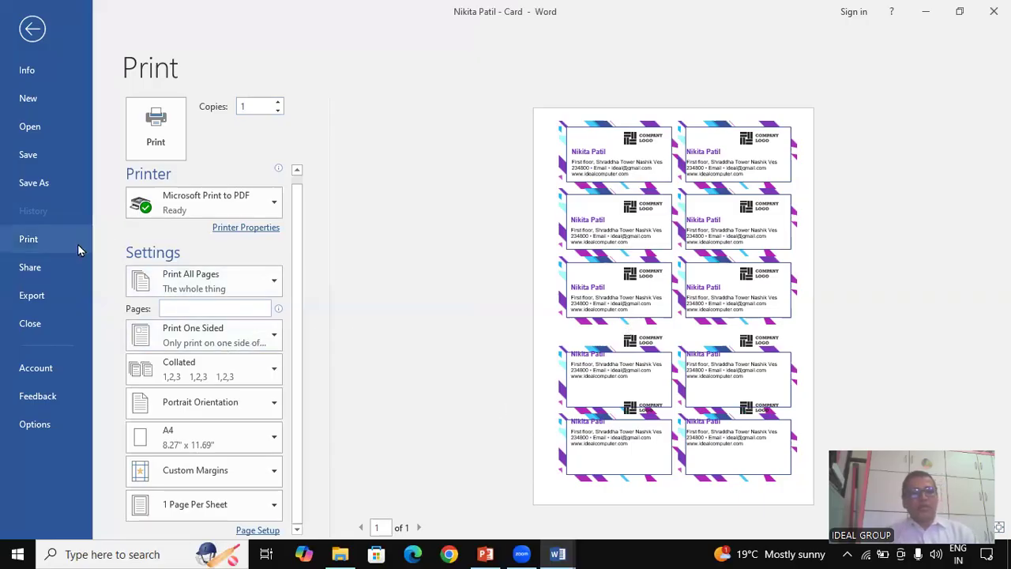
# From the Info page, dismiss the antivirus popup, check Protect Document, and open Word Options
pyautogui.click(33, 73)
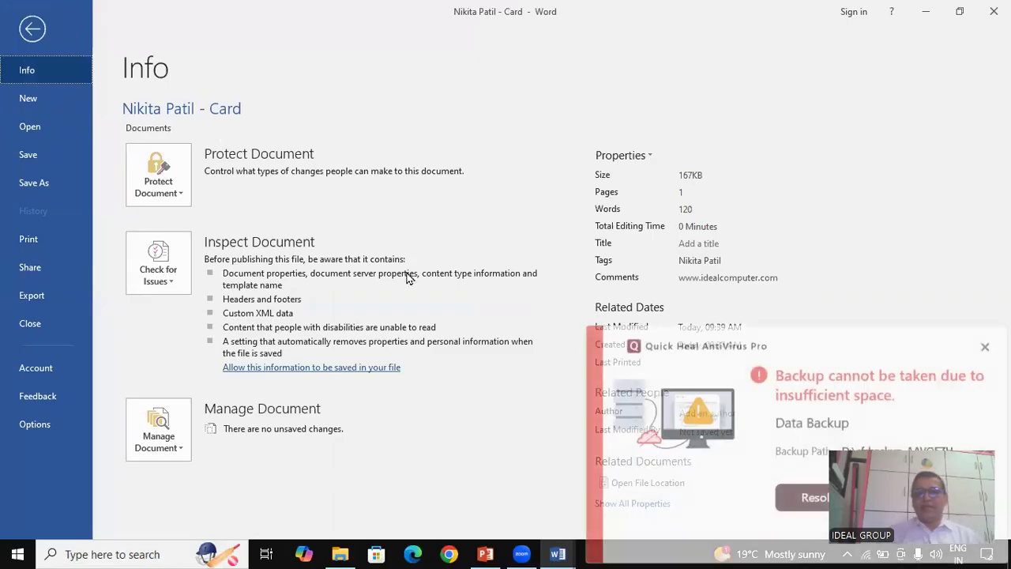
pyautogui.click(985, 320)
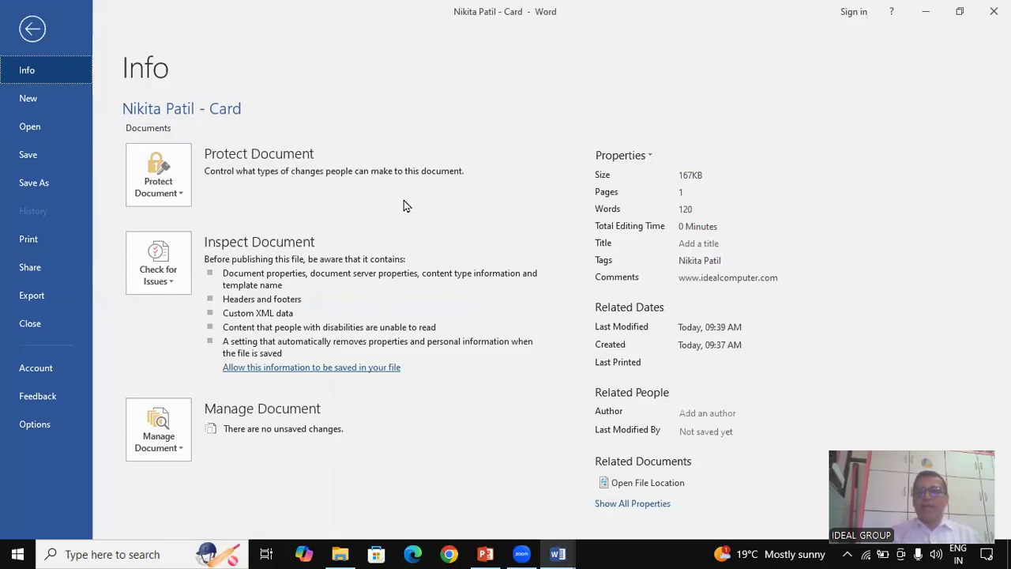
pyautogui.click(177, 199)
pyautogui.click(176, 196)
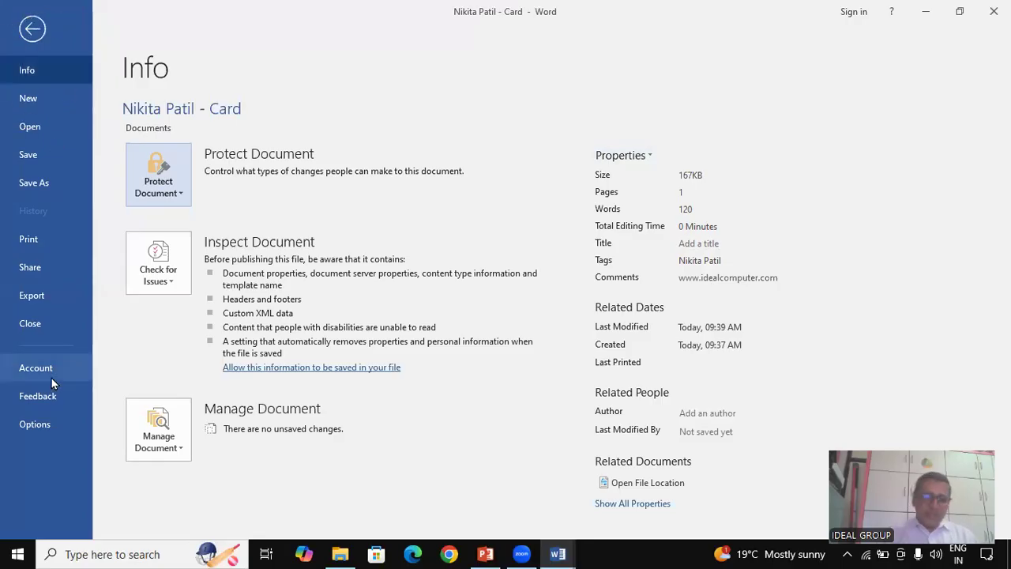
pyautogui.click(49, 430)
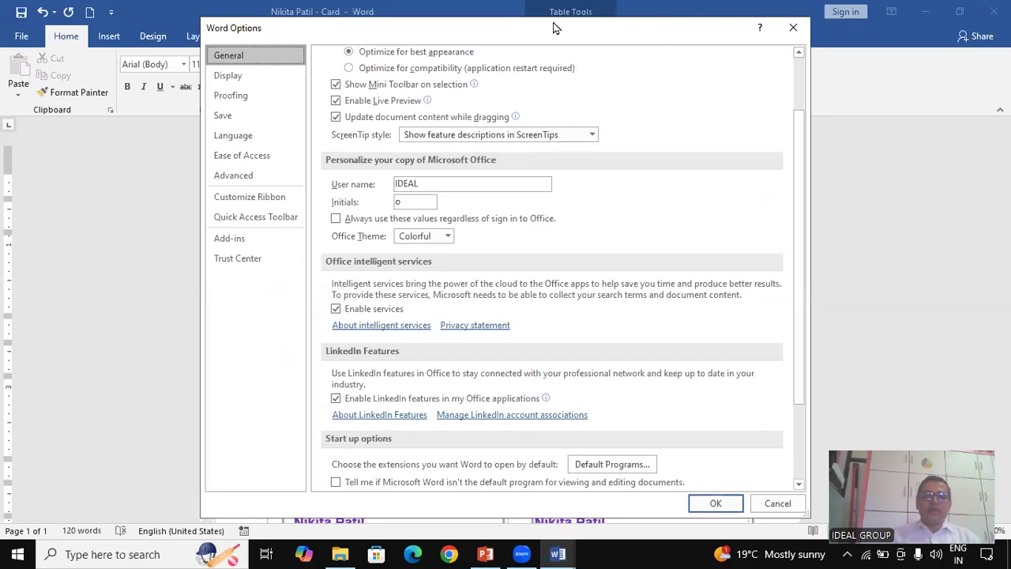
# Replace New File with Print Preview and Print on the Quick Access Toolbar
pyautogui.moveTo(553, 28); pyautogui.dragTo(444, 24)
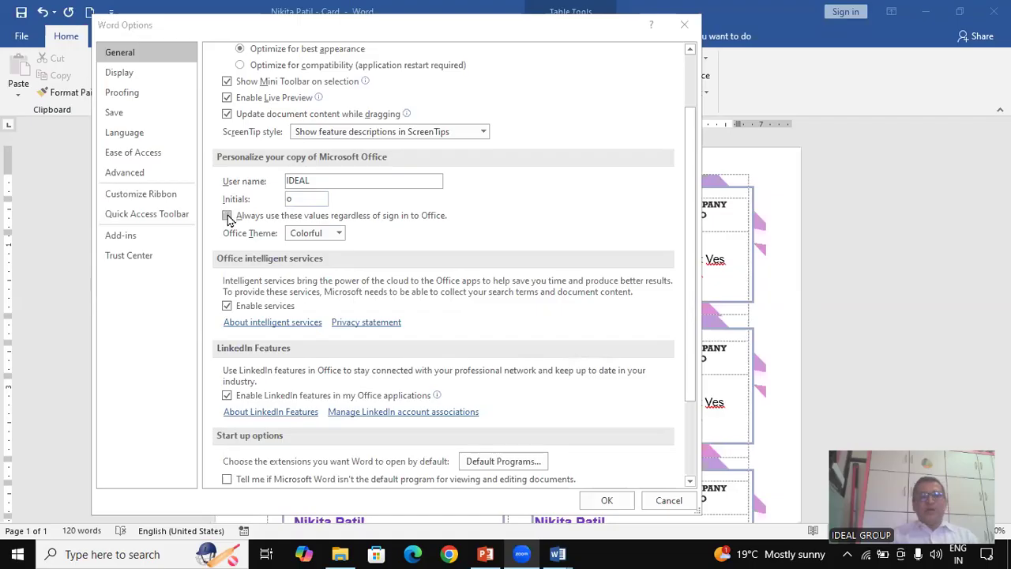
pyautogui.click(155, 199)
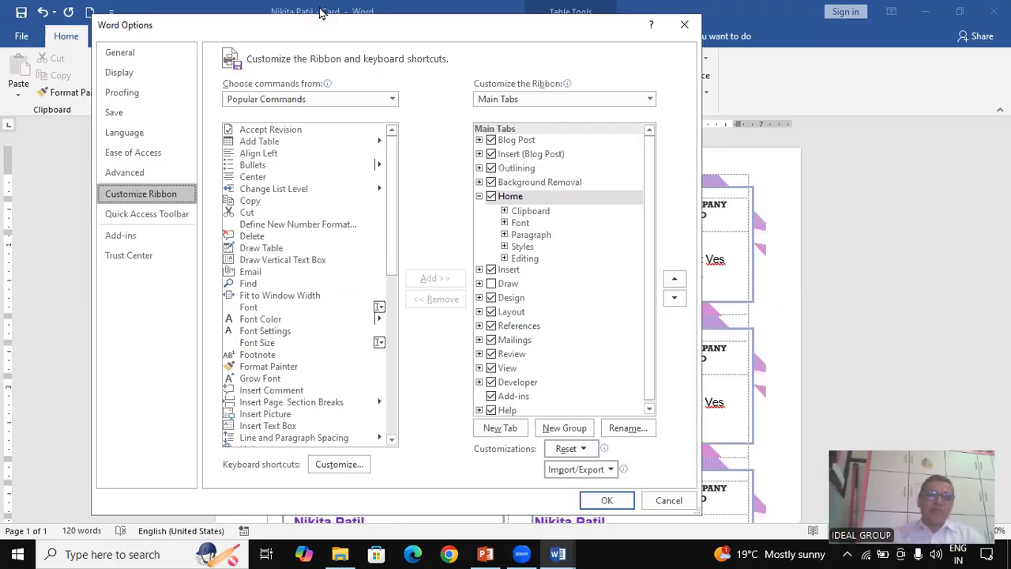
pyautogui.click(147, 214)
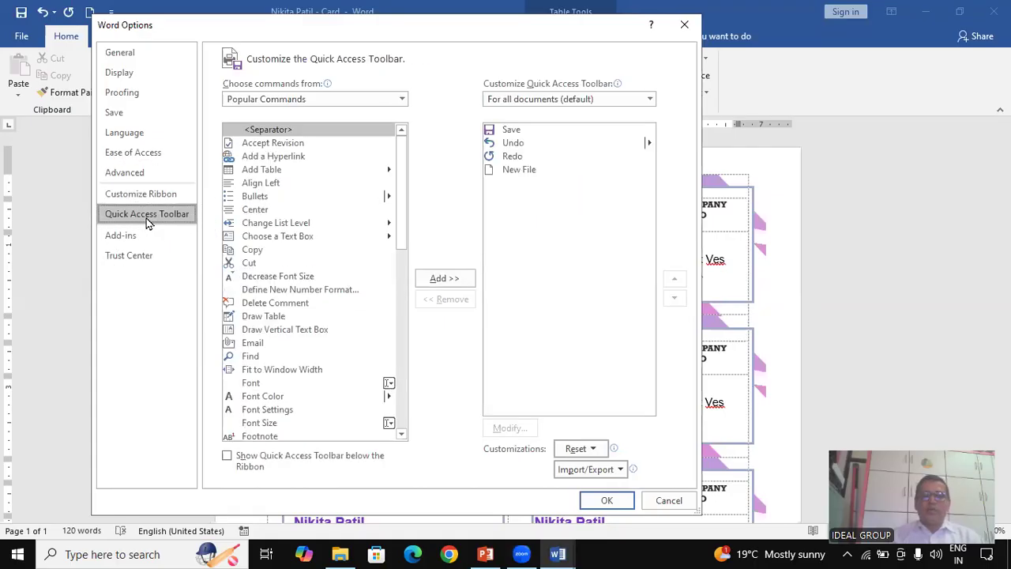
pyautogui.click(520, 174)
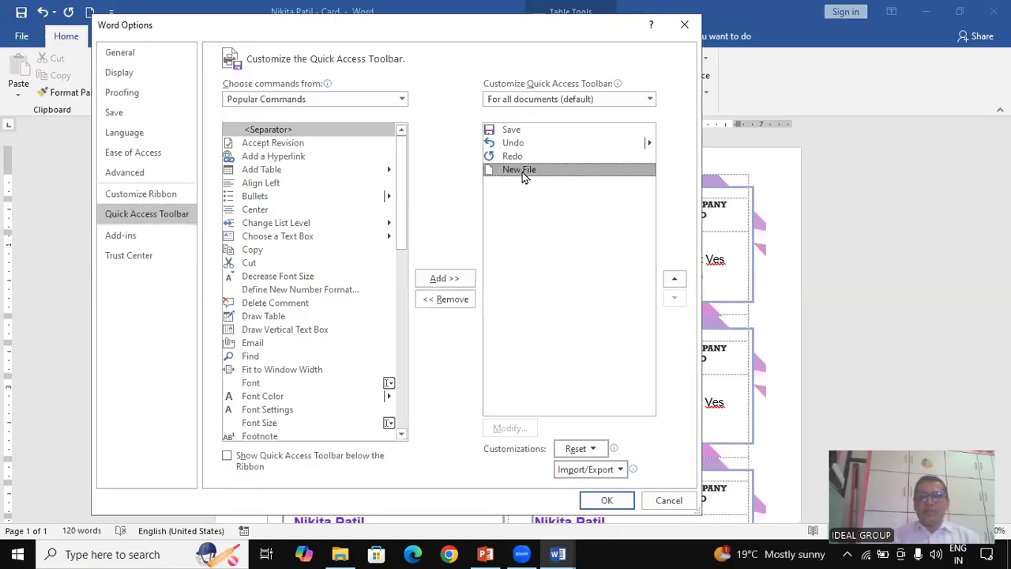
pyautogui.click(462, 300)
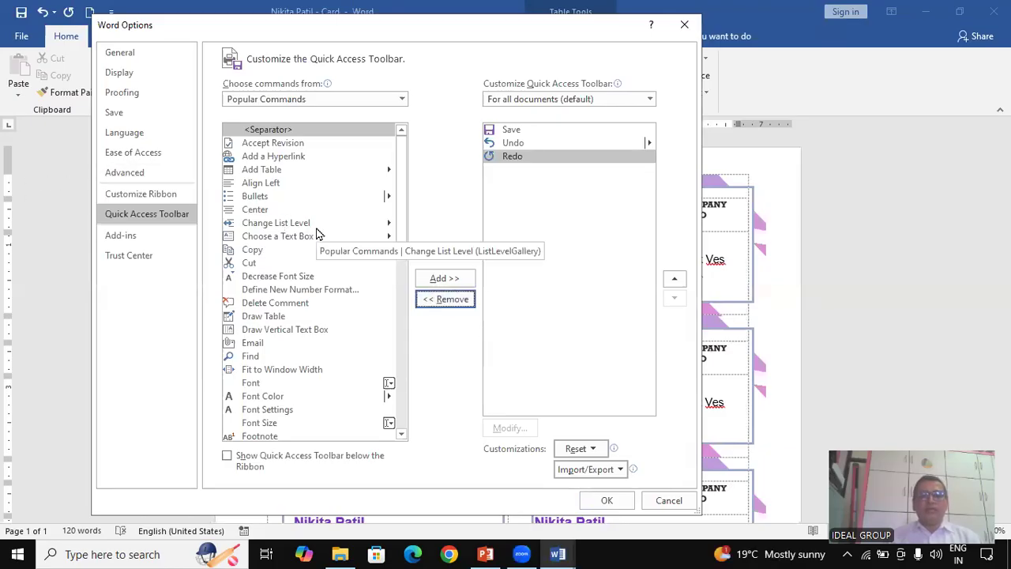
pyautogui.moveTo(405, 219); pyautogui.dragTo(424, 405)
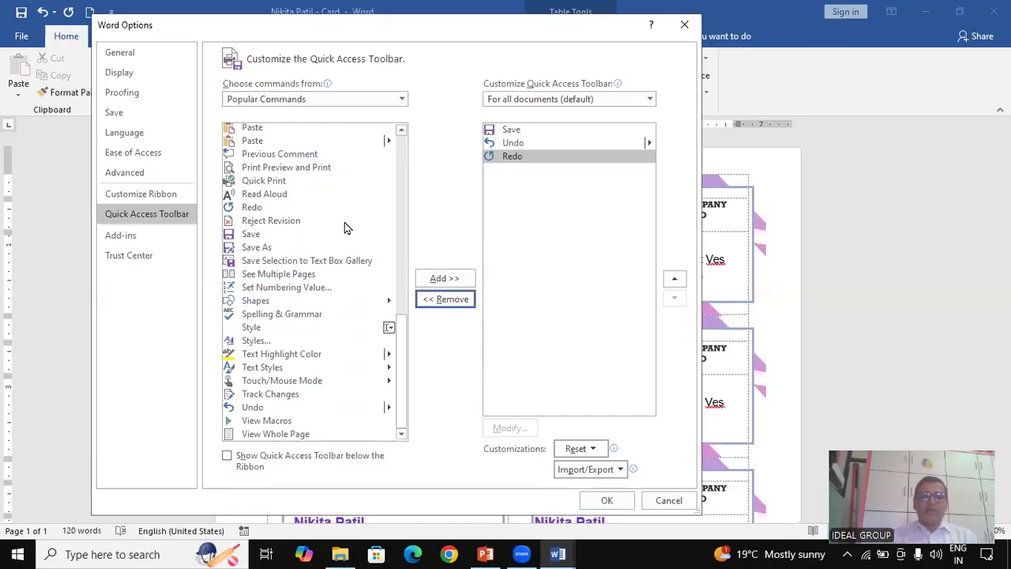
pyautogui.click(291, 170)
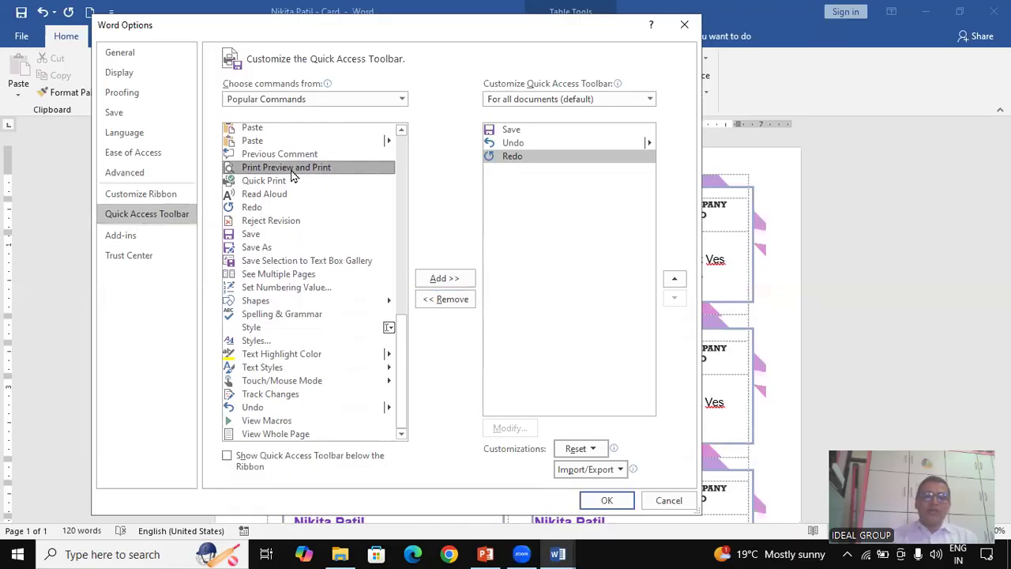
pyautogui.click(451, 282)
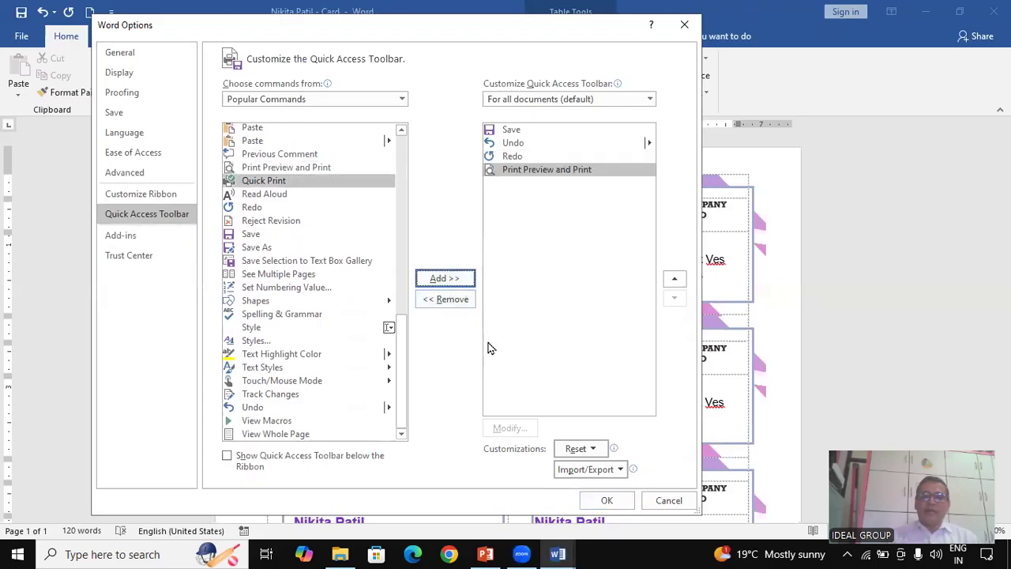
pyautogui.click(609, 504)
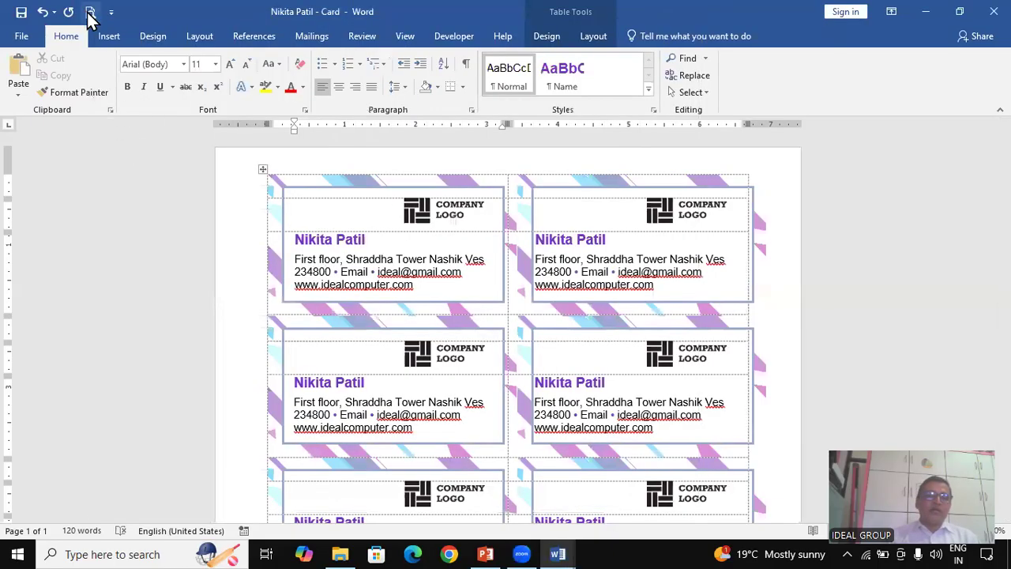
# Preview the A4 card sheet with the new toolbar icon, then return to Word Options
pyautogui.click(89, 15)
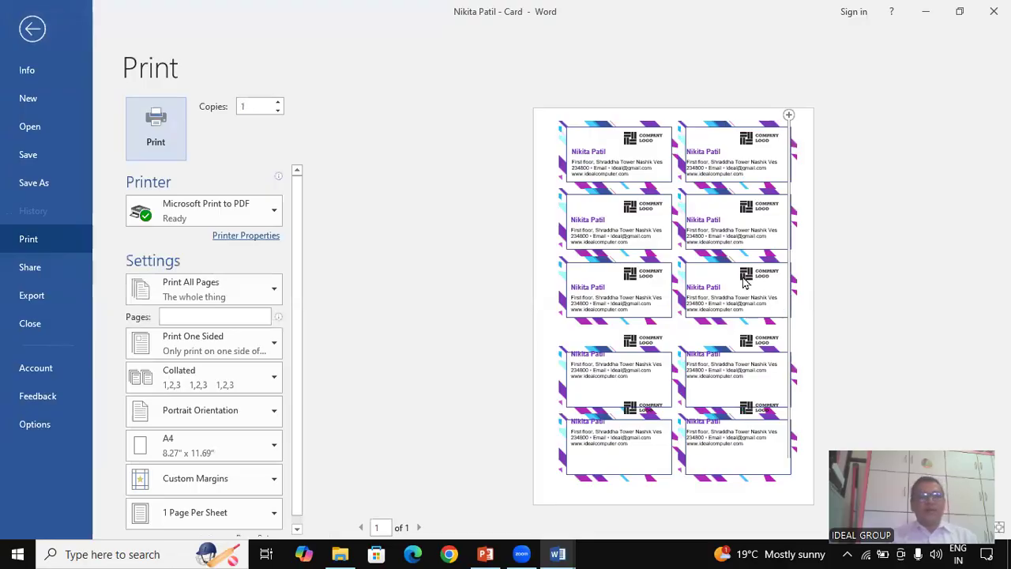
pyautogui.click(33, 30)
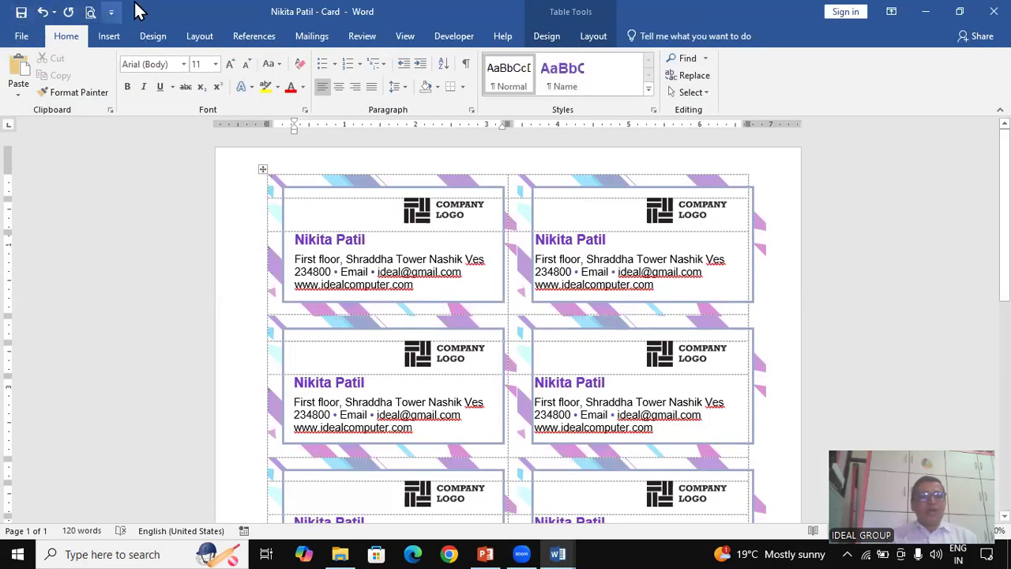
pyautogui.click(27, 40)
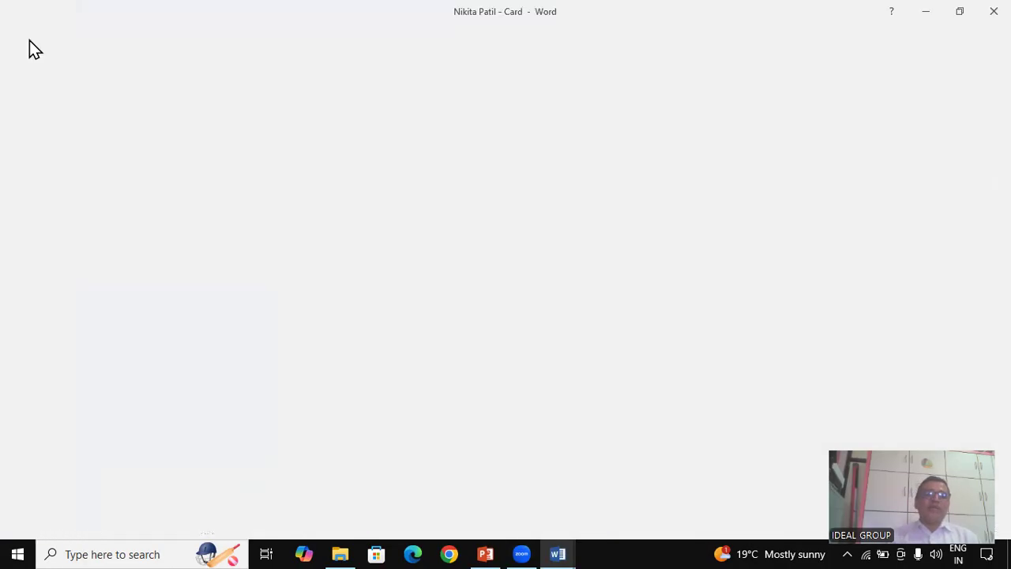
pyautogui.click(52, 421)
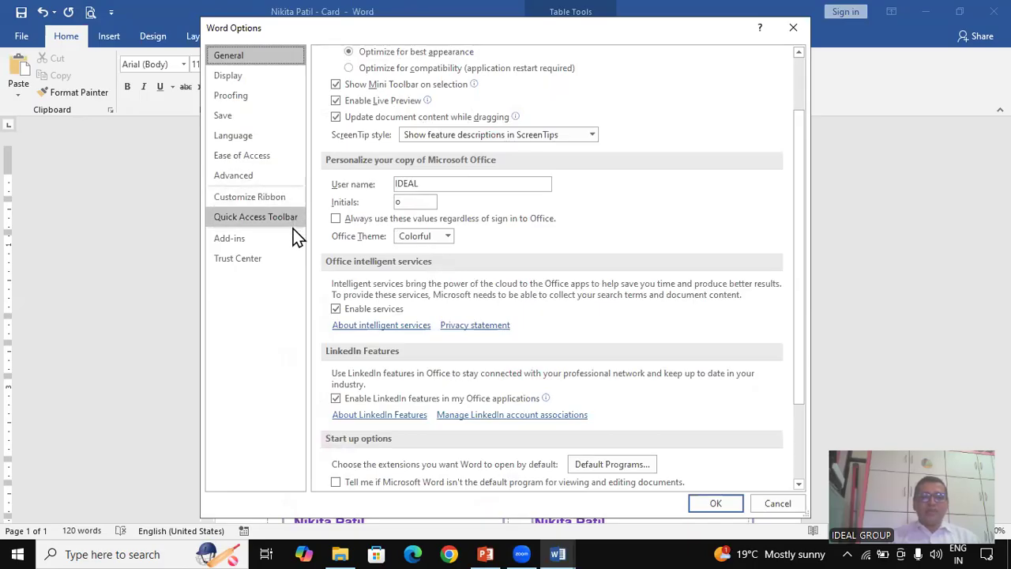
# Look through the Add-ins, Advanced, Language, Save, Proofing, Display and General pages, then cancel unchanged
pyautogui.click(252, 241)
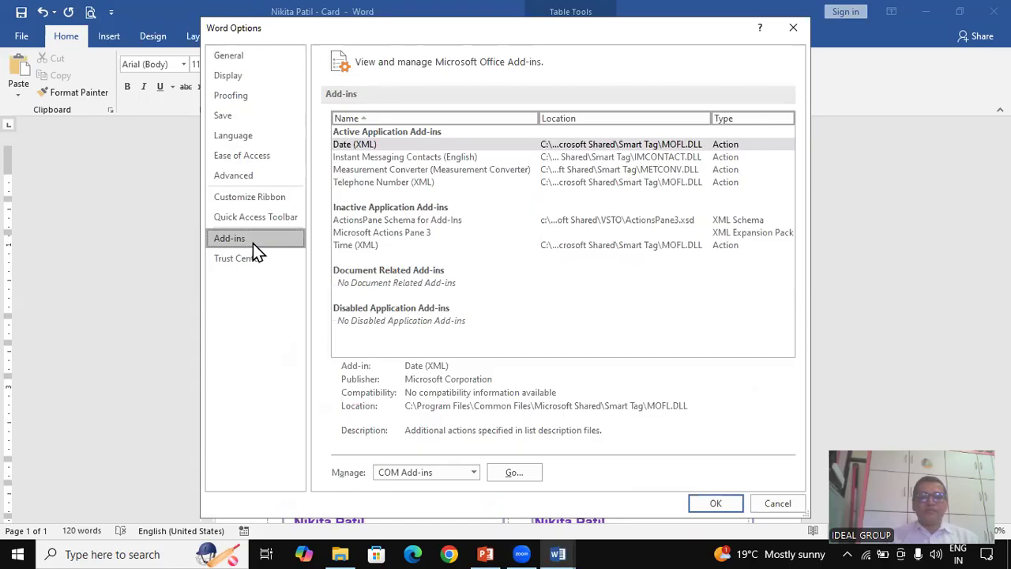
pyautogui.click(247, 177)
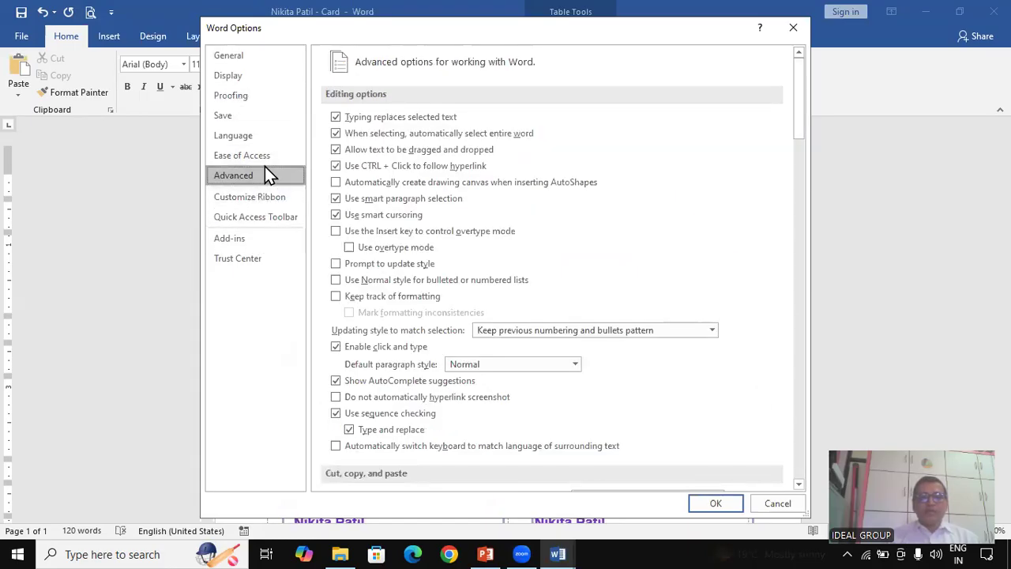
pyautogui.click(263, 140)
pyautogui.click(250, 117)
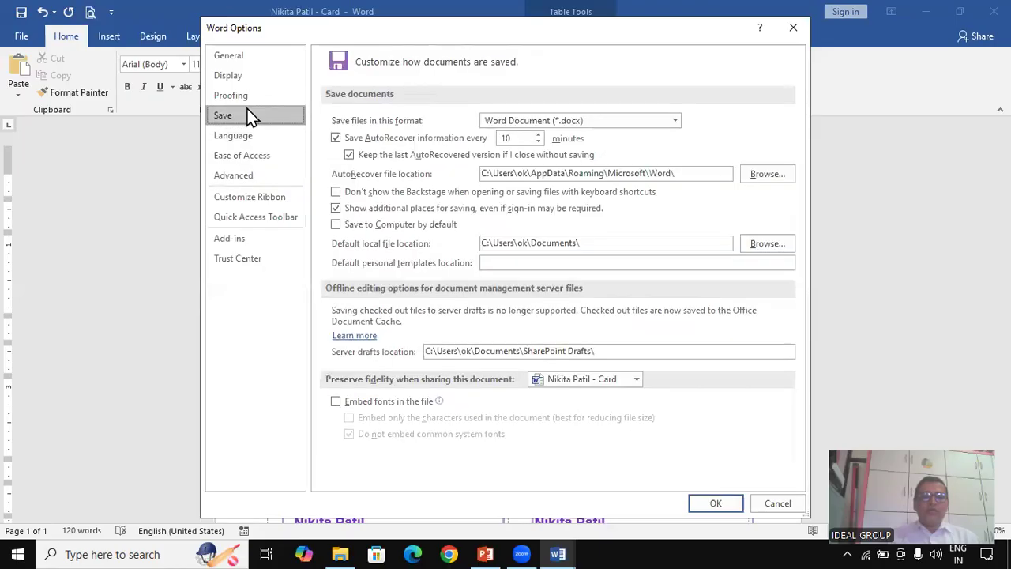
pyautogui.click(246, 101)
pyautogui.click(252, 74)
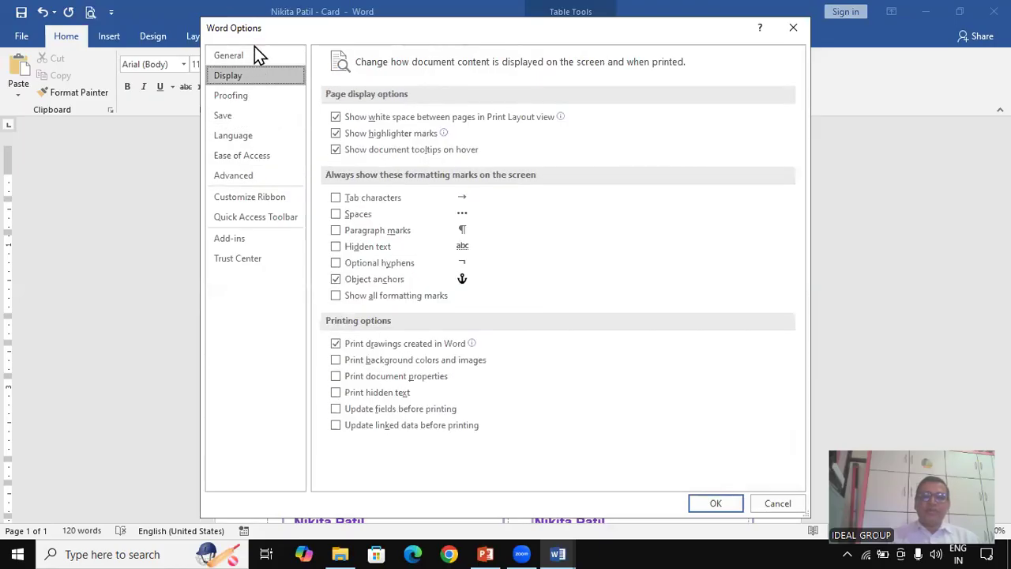
pyautogui.click(264, 58)
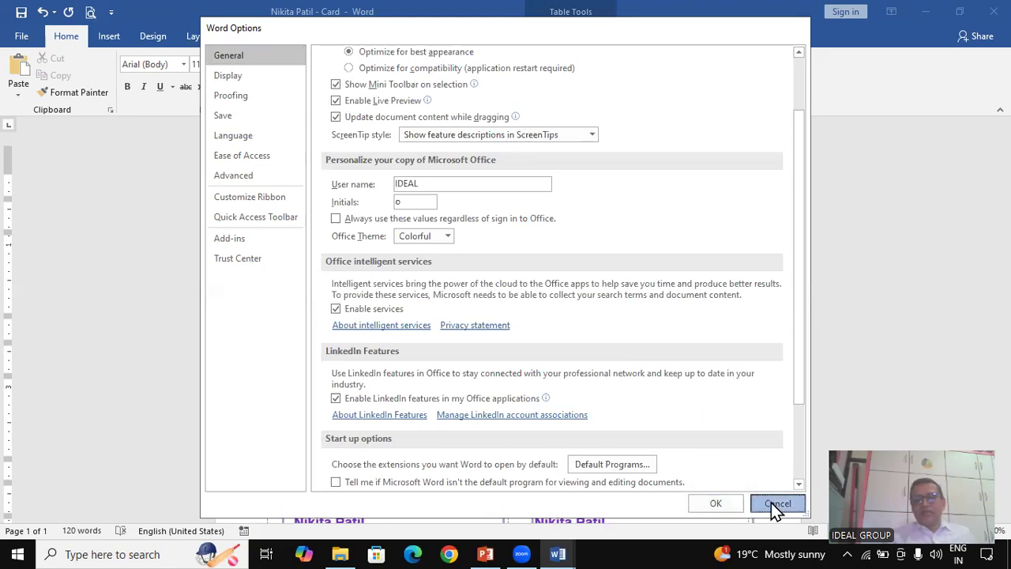
pyautogui.click(771, 504)
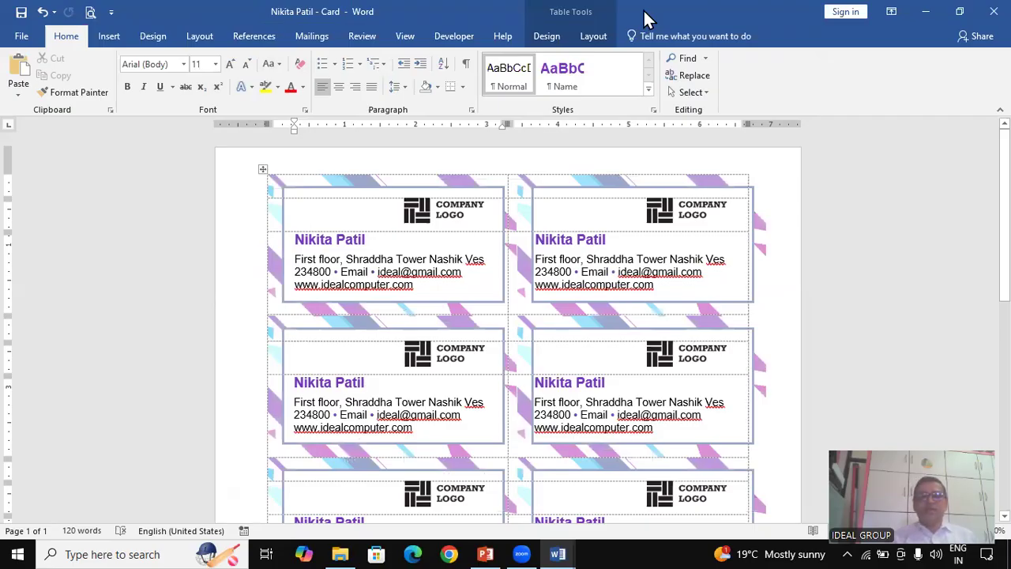
# Save and close the business-card sheet, then close Document2 without saving it
pyautogui.click(21, 13)
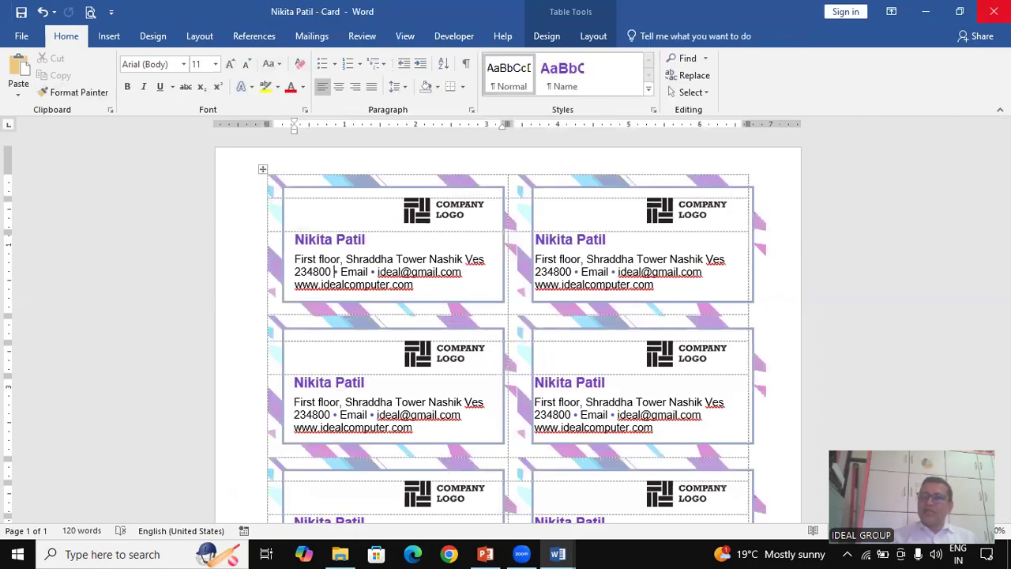
pyautogui.click(993, 11)
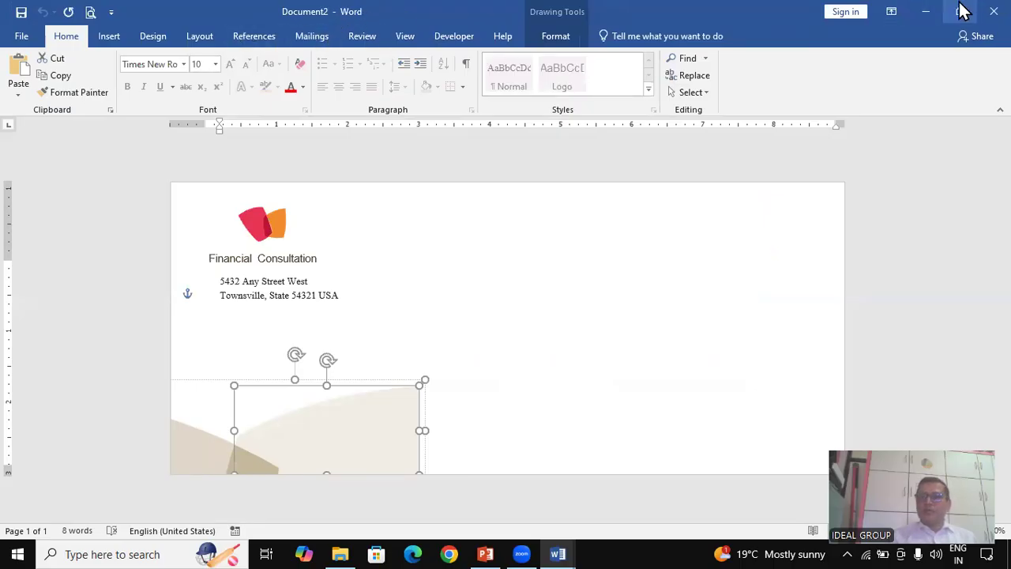
pyautogui.click(993, 11)
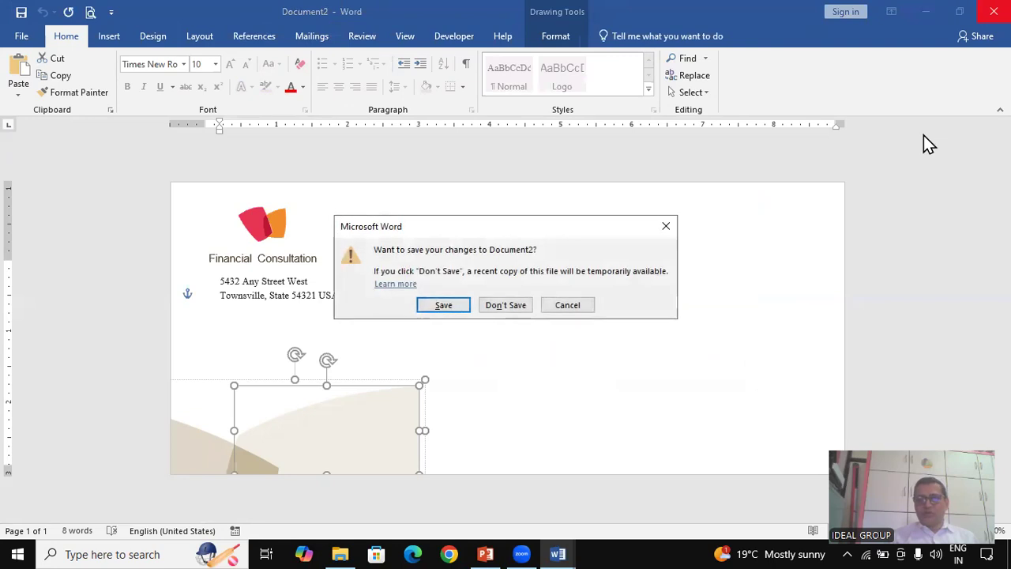
pyautogui.click(512, 307)
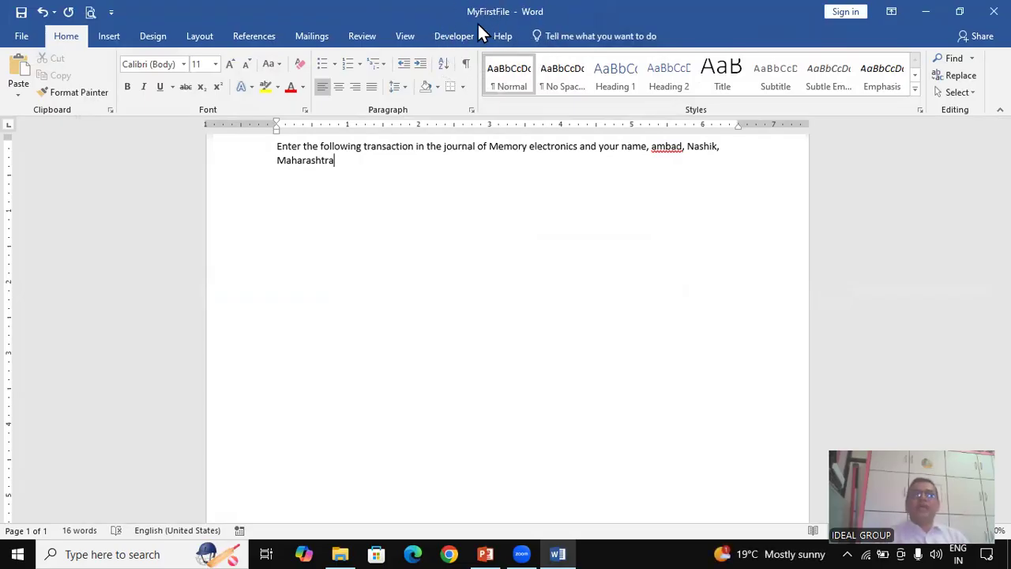
# Close MyFirstFile and glance at the recent documents list without opening anything
pyautogui.click(22, 39)
pyautogui.click(38, 327)
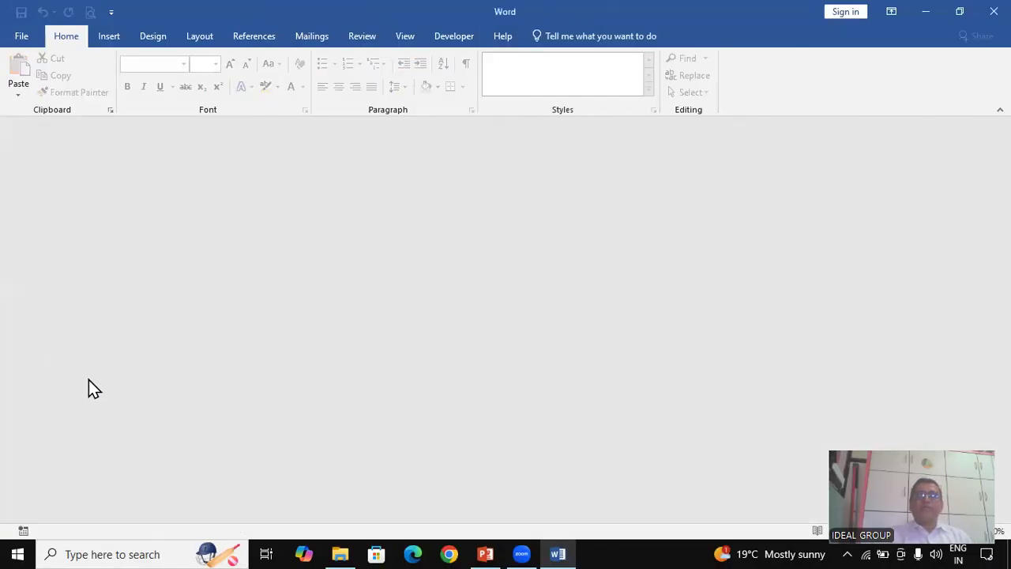
pyautogui.click(22, 37)
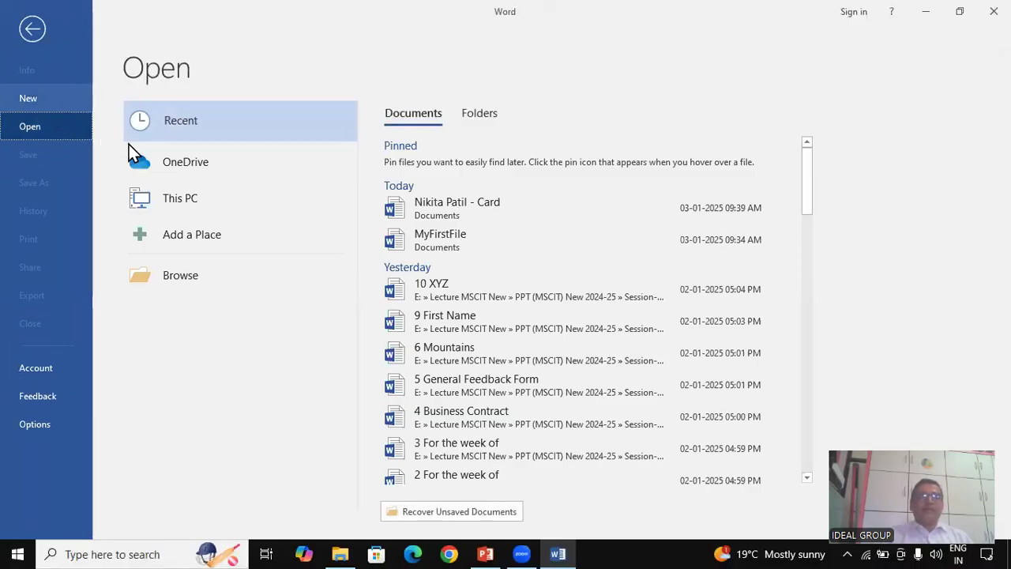
pyautogui.click(38, 29)
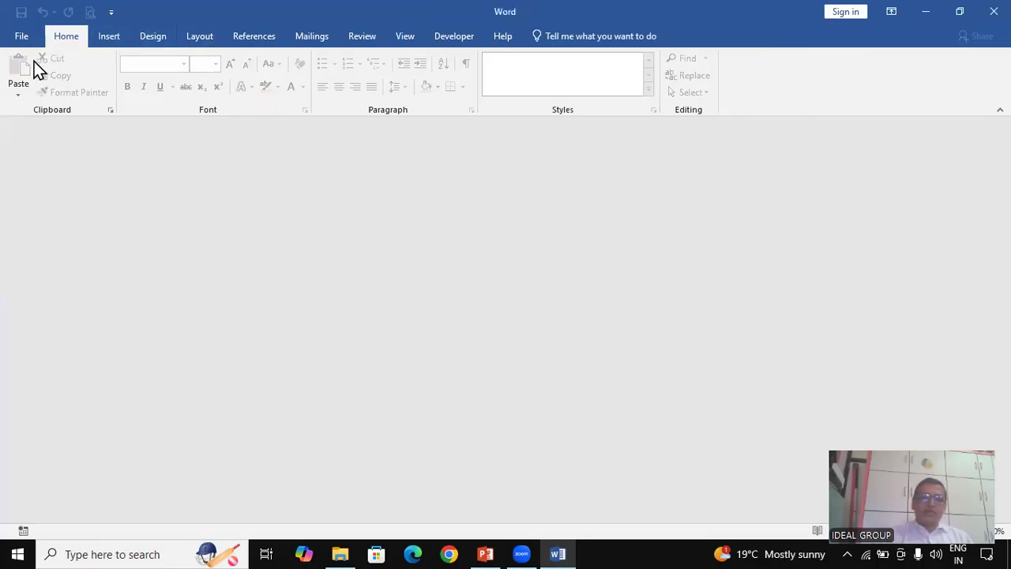
# Create a new blank document, then exit Word
pyautogui.click(22, 44)
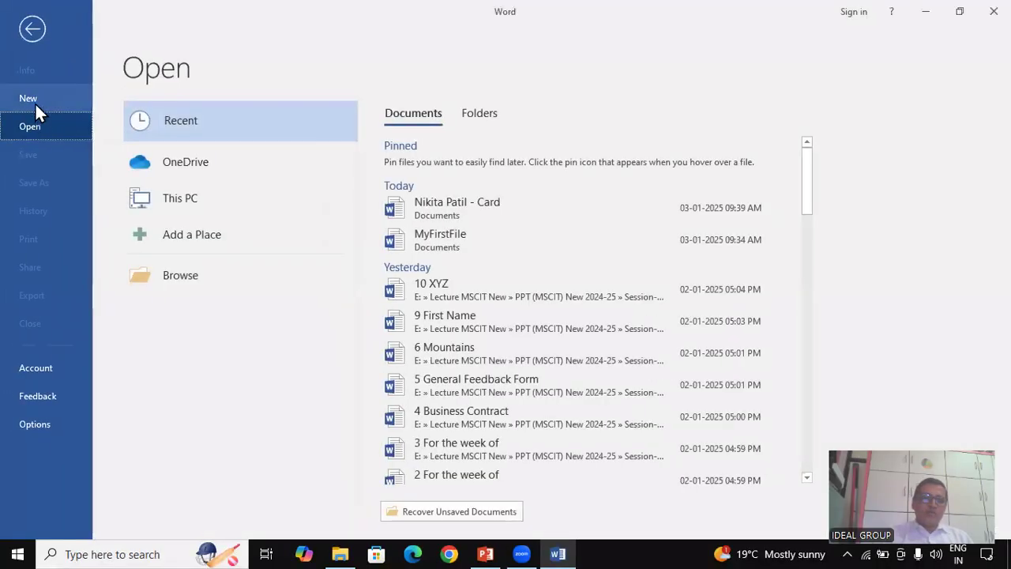
pyautogui.click(34, 99)
pyautogui.click(225, 272)
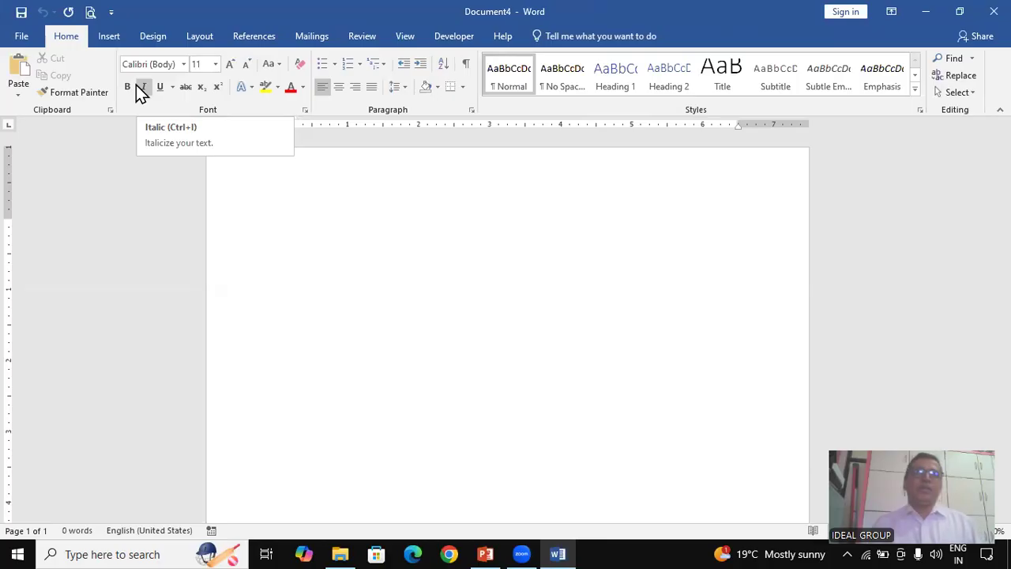
pyautogui.click(992, 11)
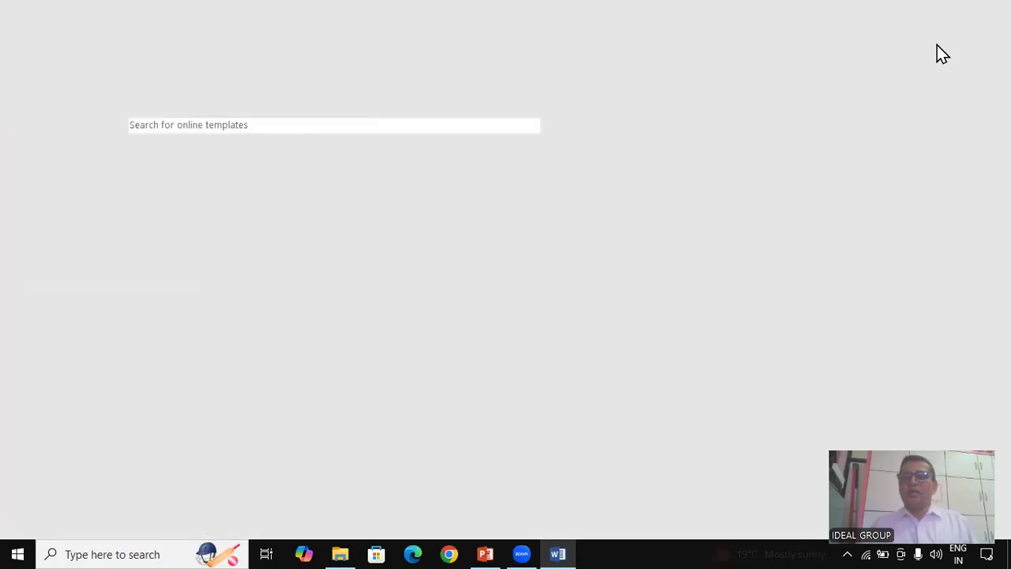
# Restore the PowerPoint lecture deck and select slide 2, the Microsoft Word topics list
pyautogui.click(485, 554)
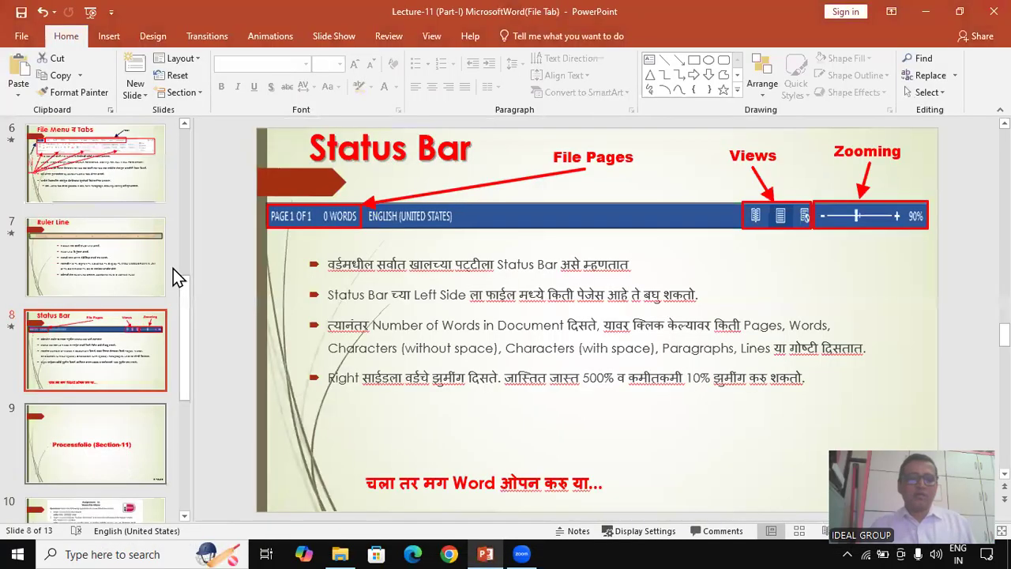
pyautogui.scroll(6, 98, 265)
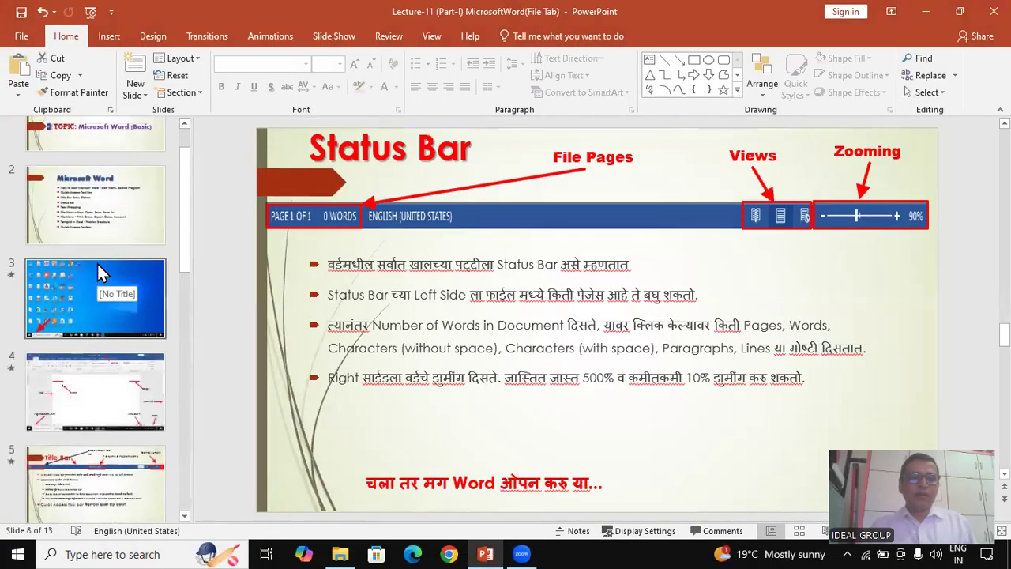
pyautogui.click(131, 190)
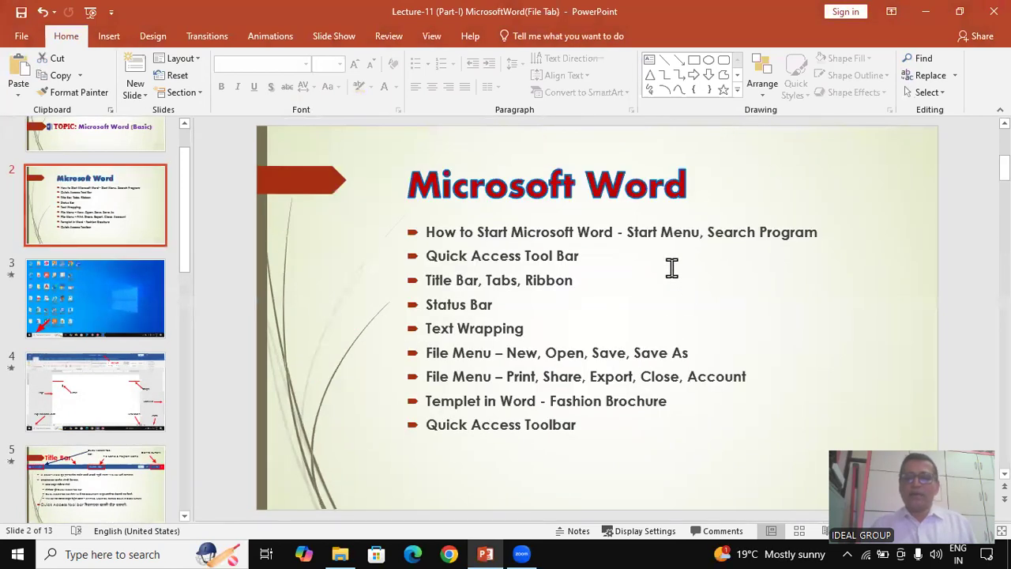